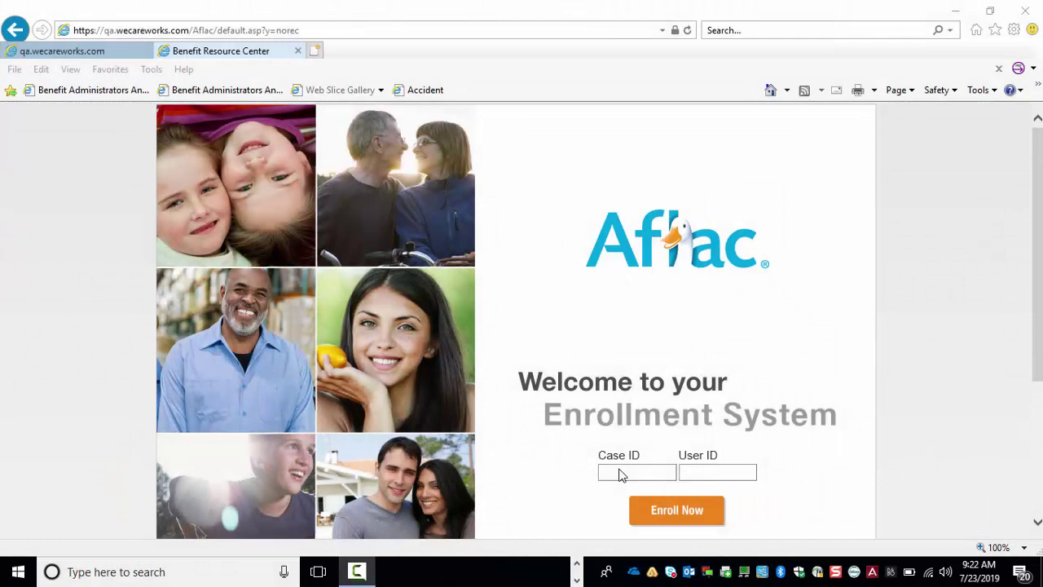
- Enter the case ID and the administrator user ID, then submit them with Enroll Now
left_click(619, 472)
type("B")
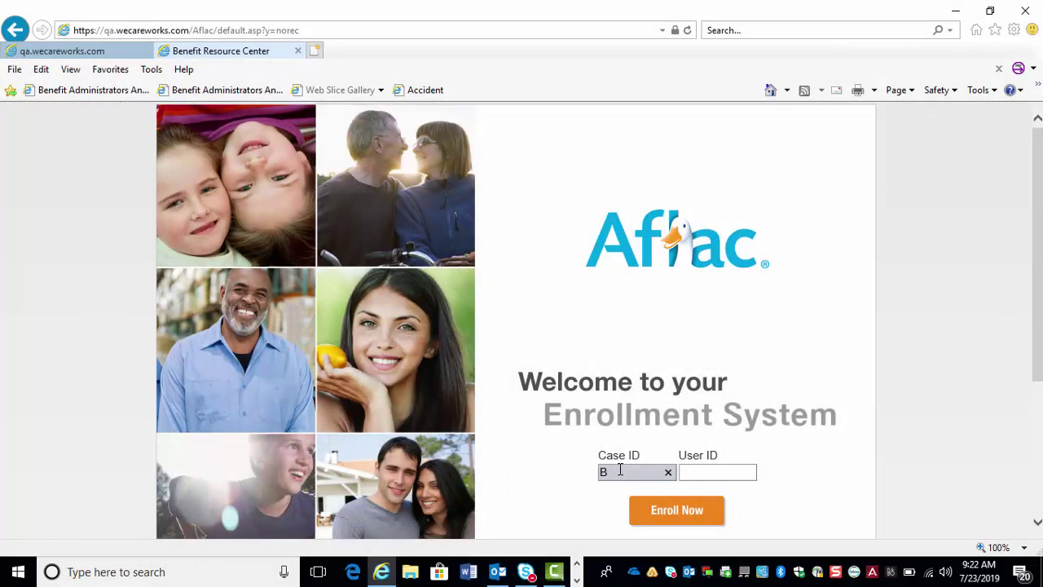
type("739")
key("Tab")
key("Return")
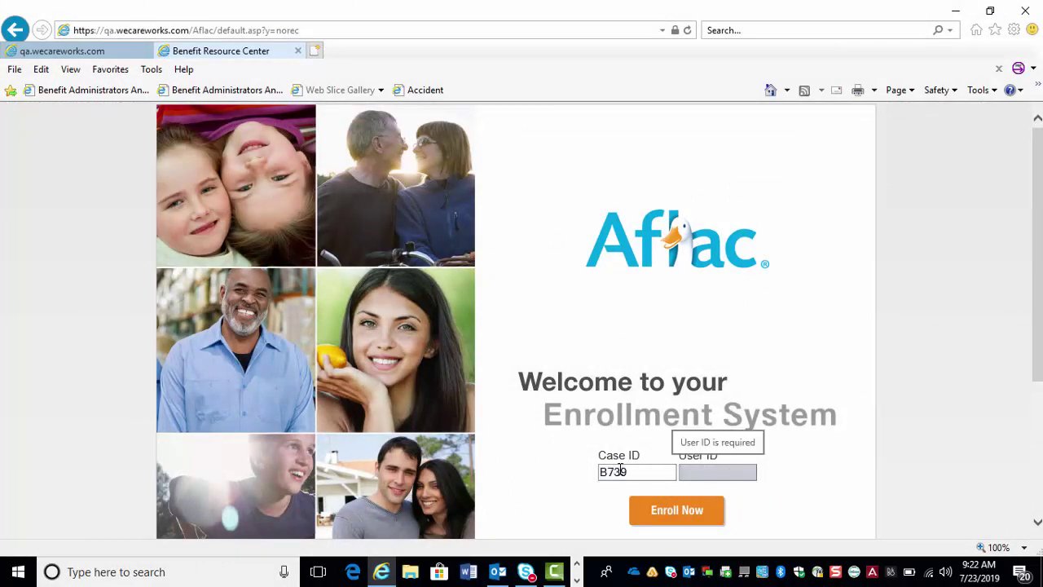
type("ii-wecare")
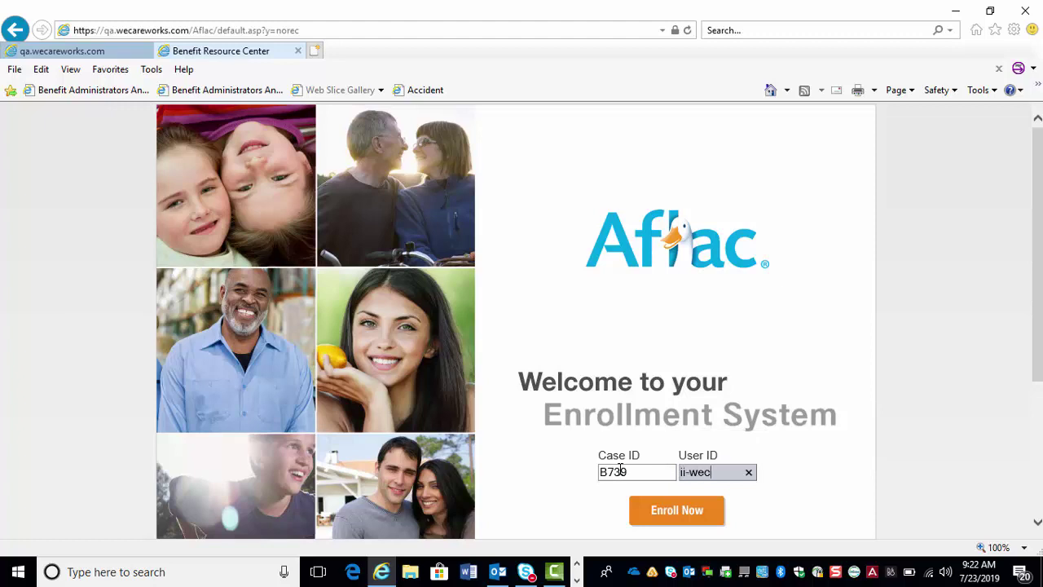
left_click(695, 513)
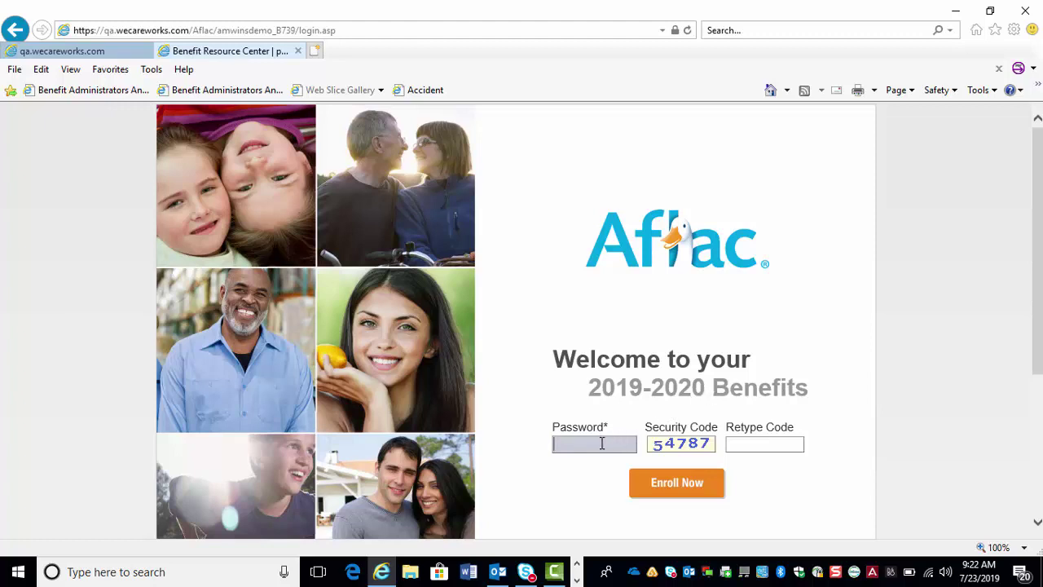
- Log in with the password and retyped security code, declining to save the password
type("*******")
key("Tab")
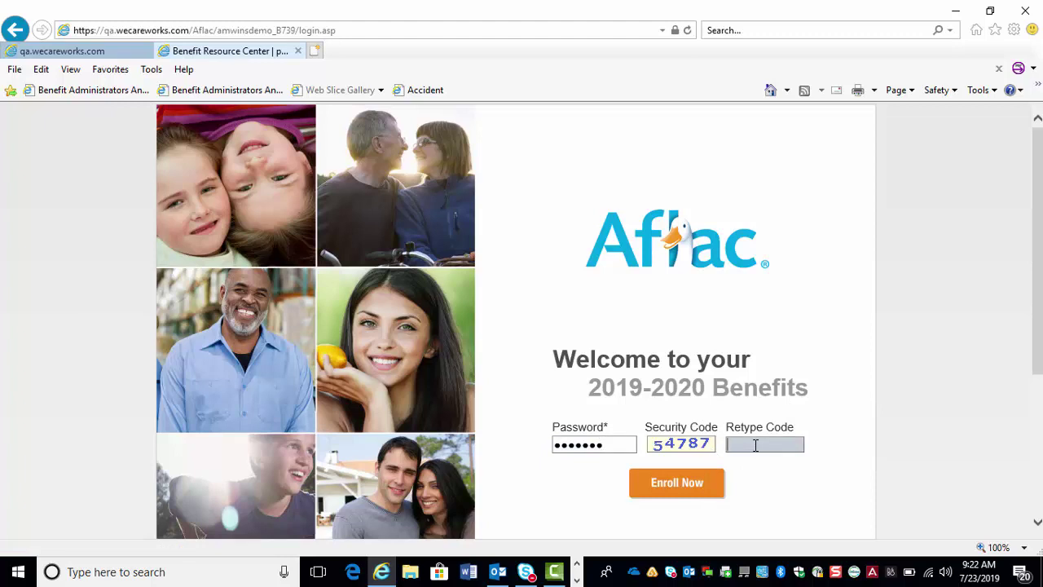
type("54787")
left_click(687, 487)
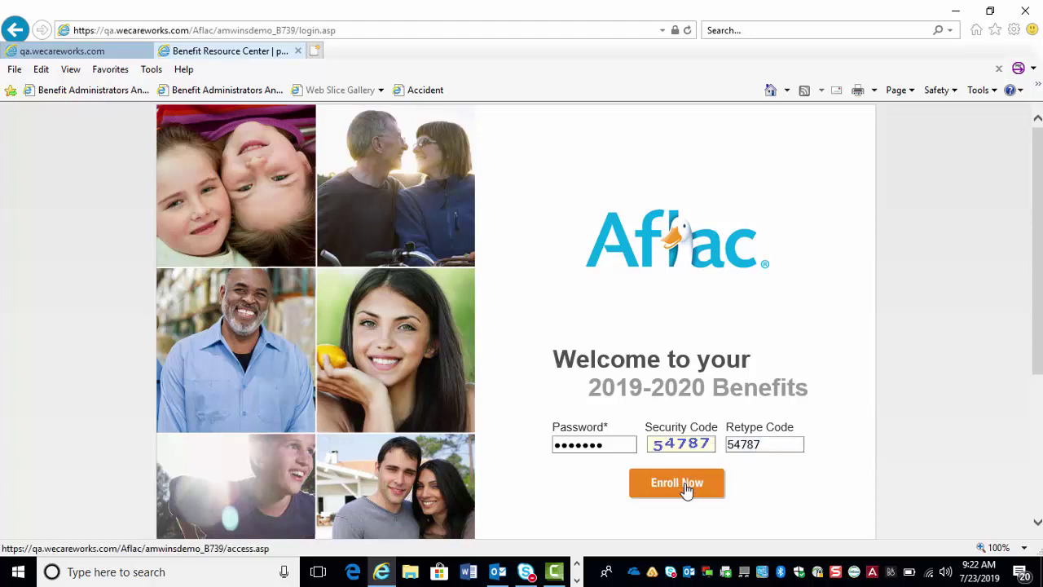
left_click(801, 548)
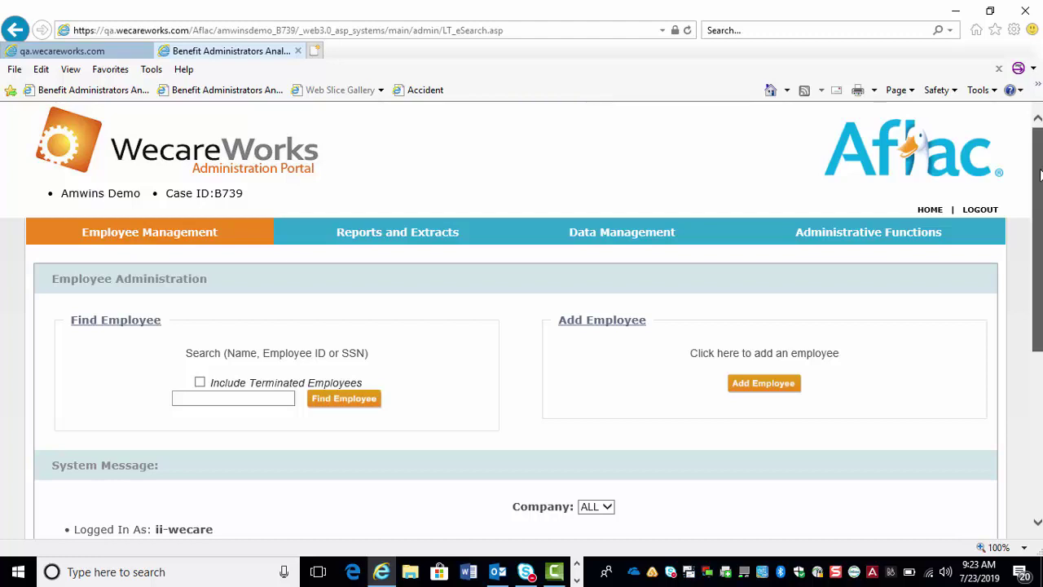
- Search the employee records by the employee's last name
mouse_move(1040, 173)
left_mouse_down()
mouse_move(1040, 189)
mouse_move(1039, 158)
left_mouse_up()
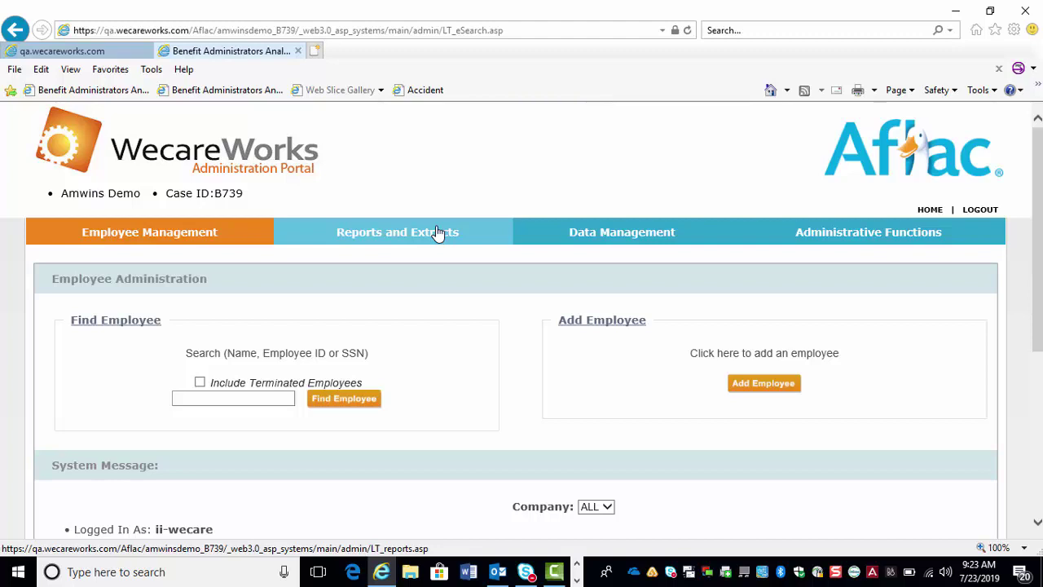
left_click(227, 397)
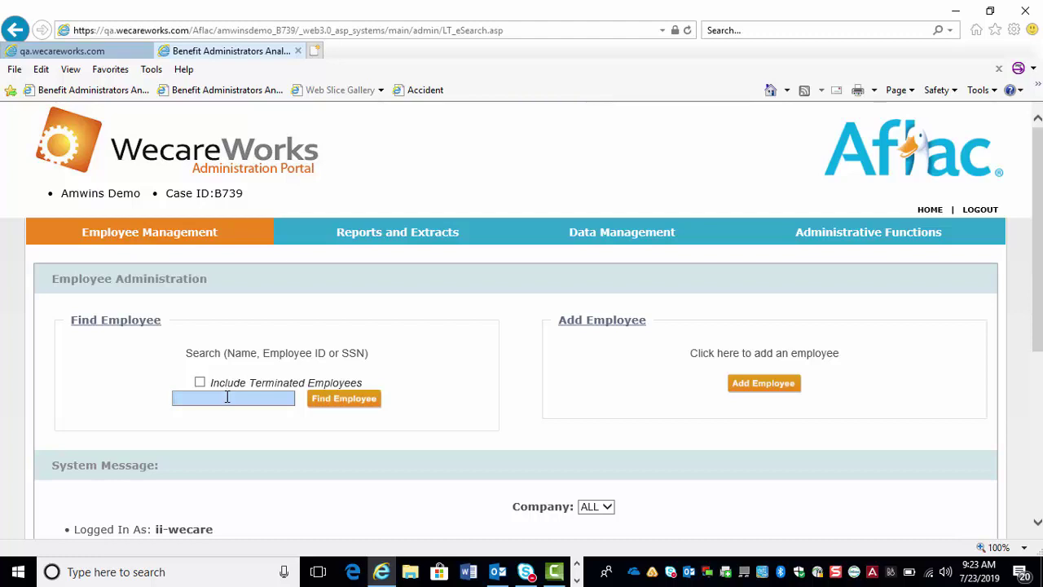
type("doe")
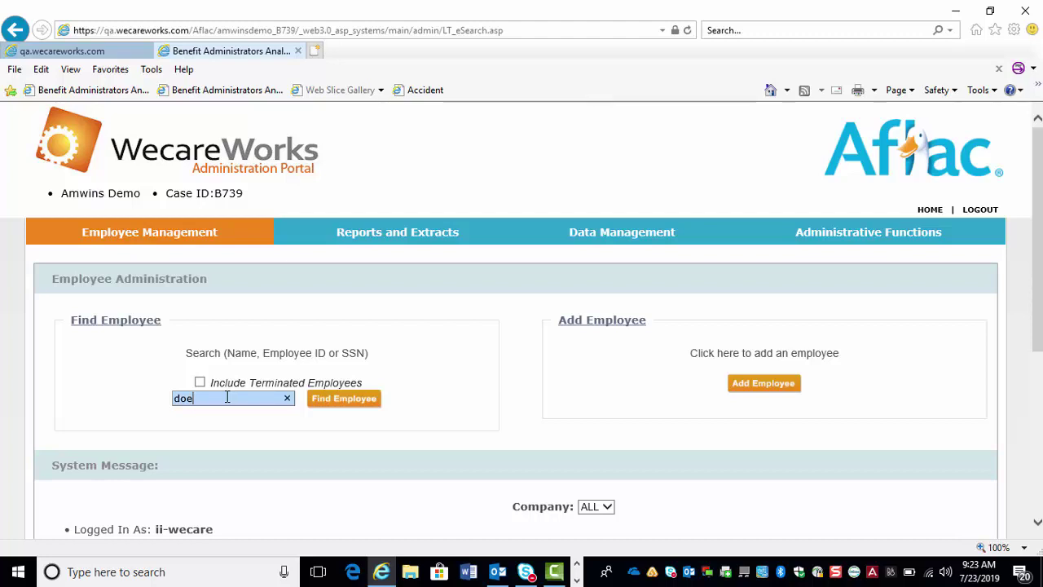
left_click(345, 402)
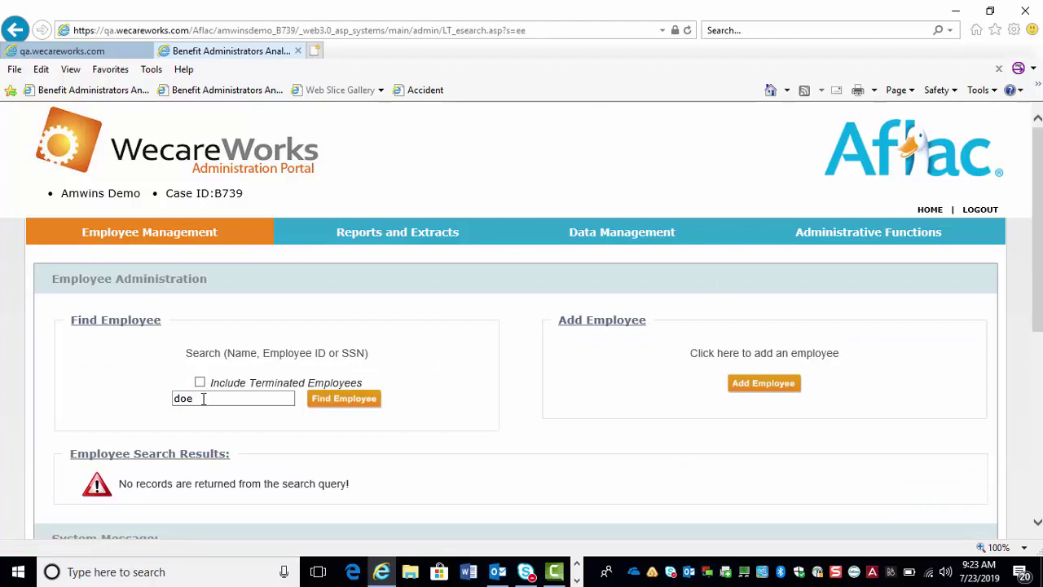
- Search again by the employee's first name and open one matching employee's record
left_click_drag(203, 398, 100, 400)
type("john")
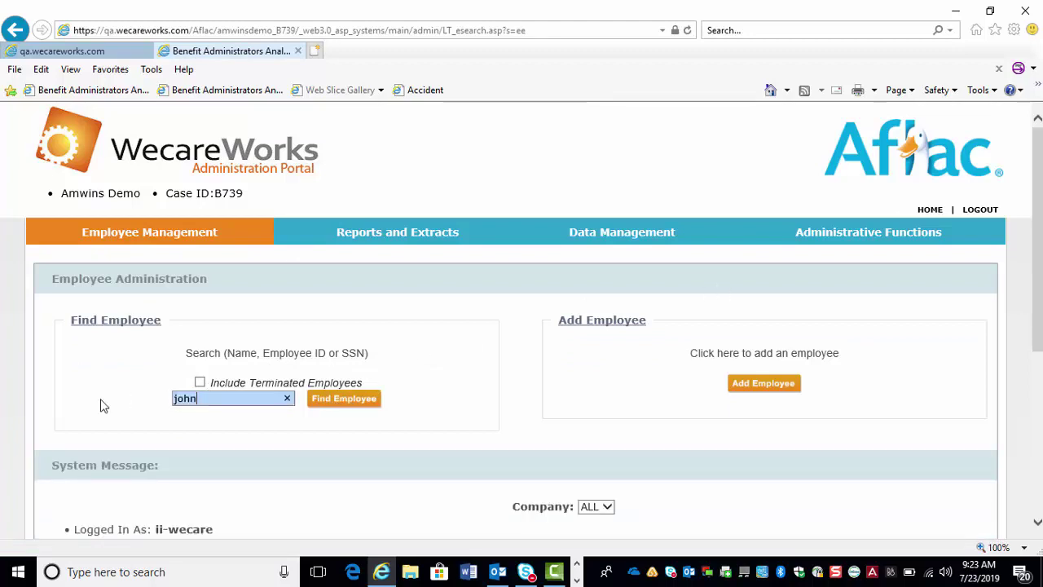
key("Return")
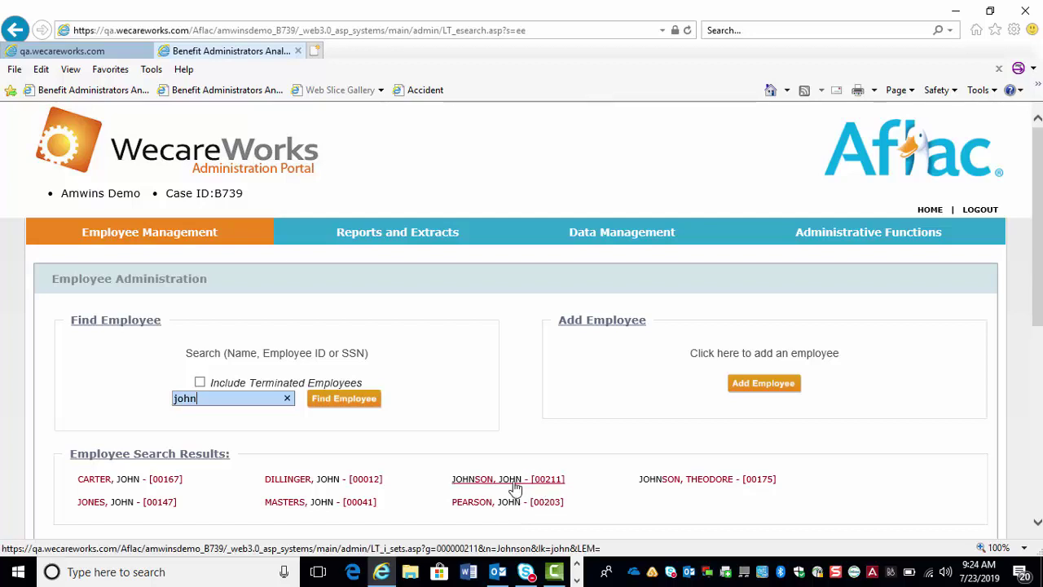
left_click(514, 480)
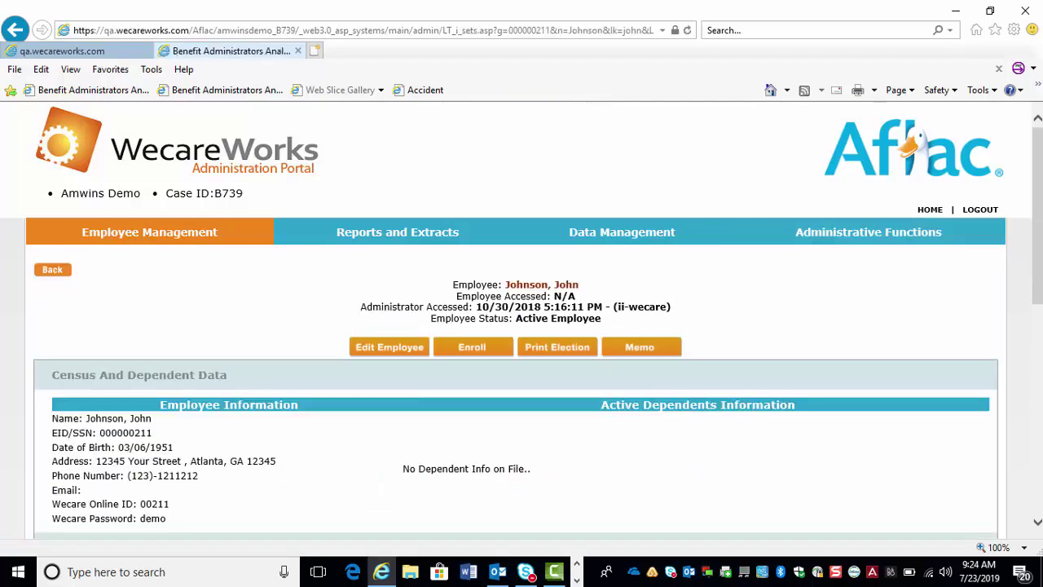
- Scroll through the employee's record to review census, payroll and Benefit Information, then return to the top
left_click_drag(1037, 250, 1038, 328)
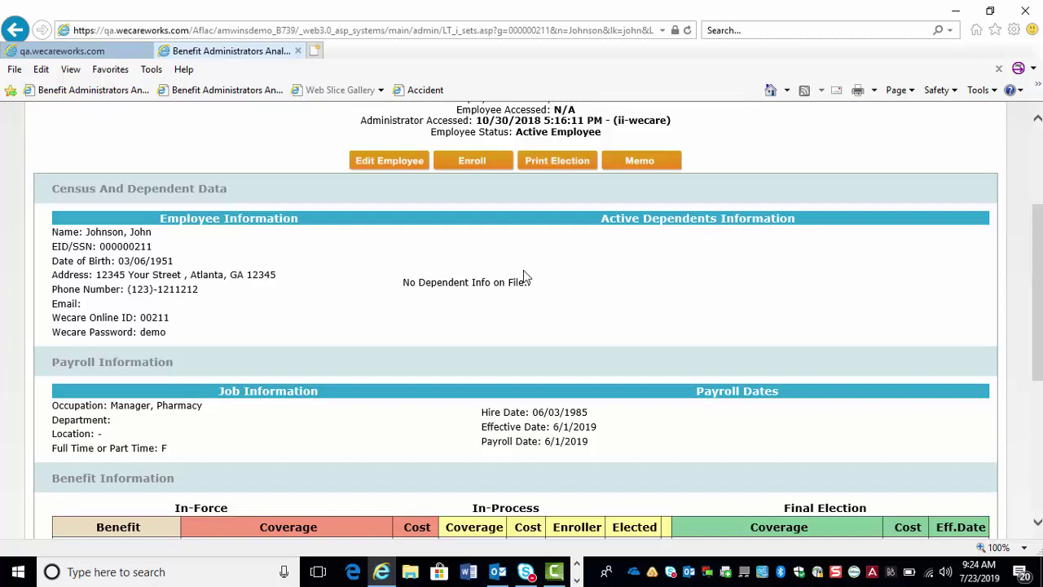
scroll(1036, 294, "down", 1)
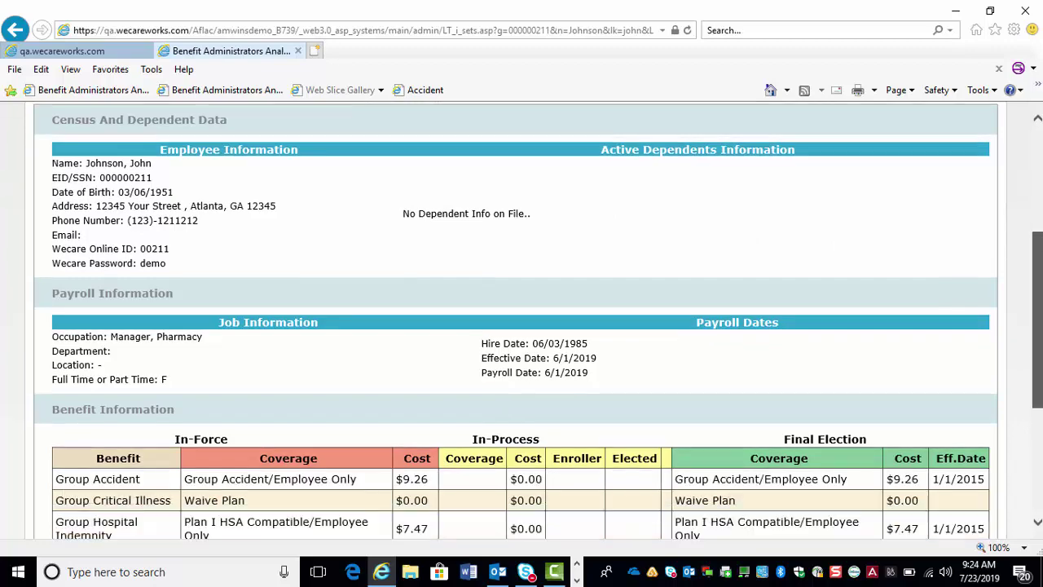
scroll(770, 371, "down", 2)
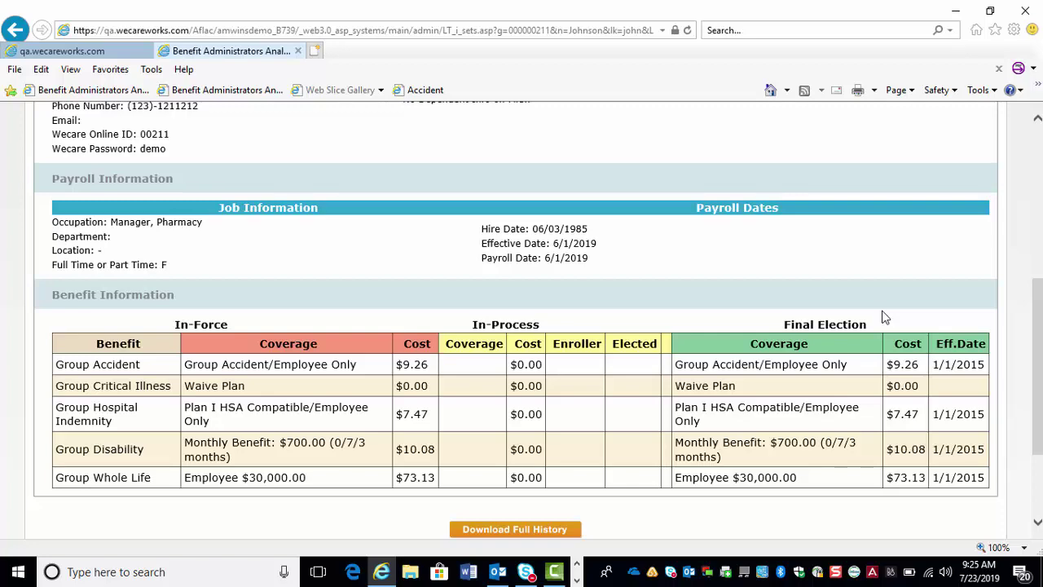
left_click_drag(1034, 305, 1002, 140)
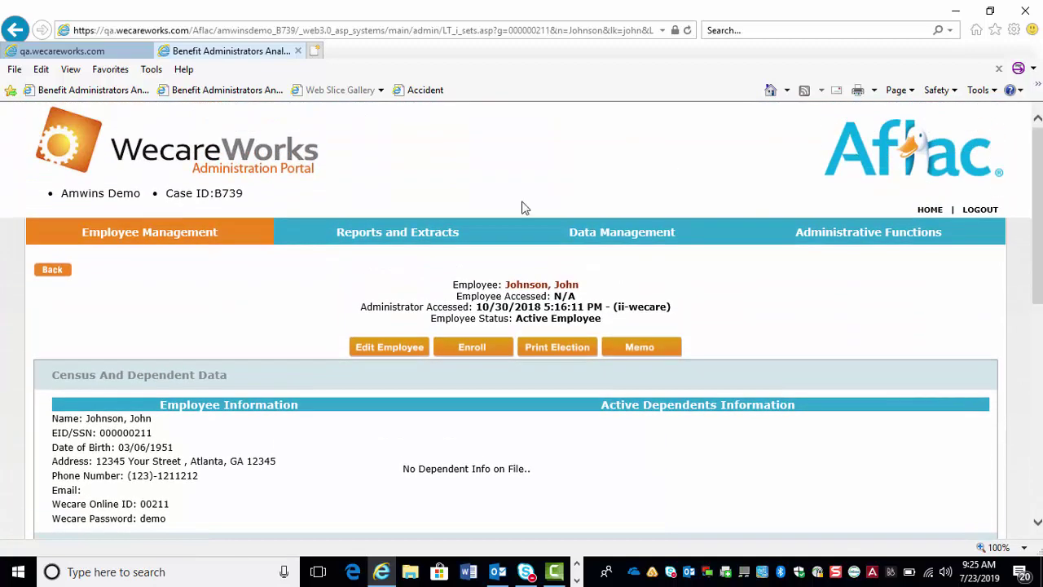
- Go back to the search results and open the other employee's record, reviewing its Waive Plan benefits
left_click(55, 274)
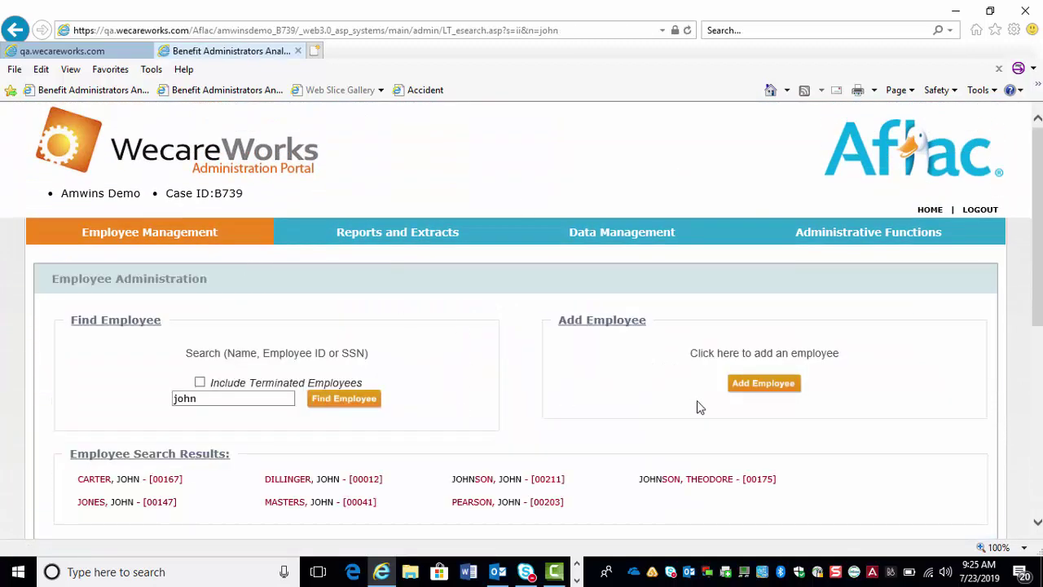
left_click(661, 480)
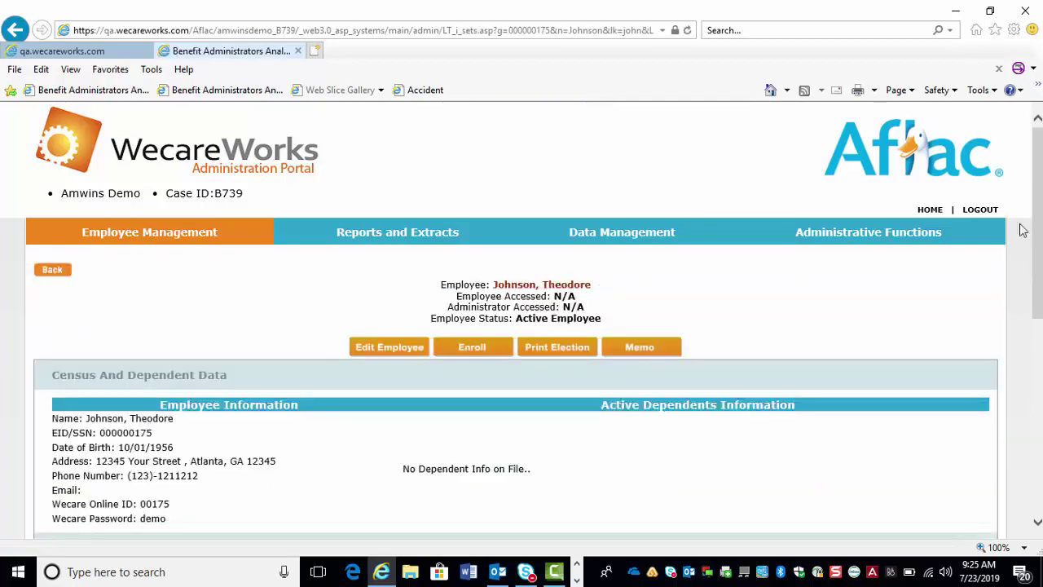
left_click_drag(1036, 220, 1037, 350)
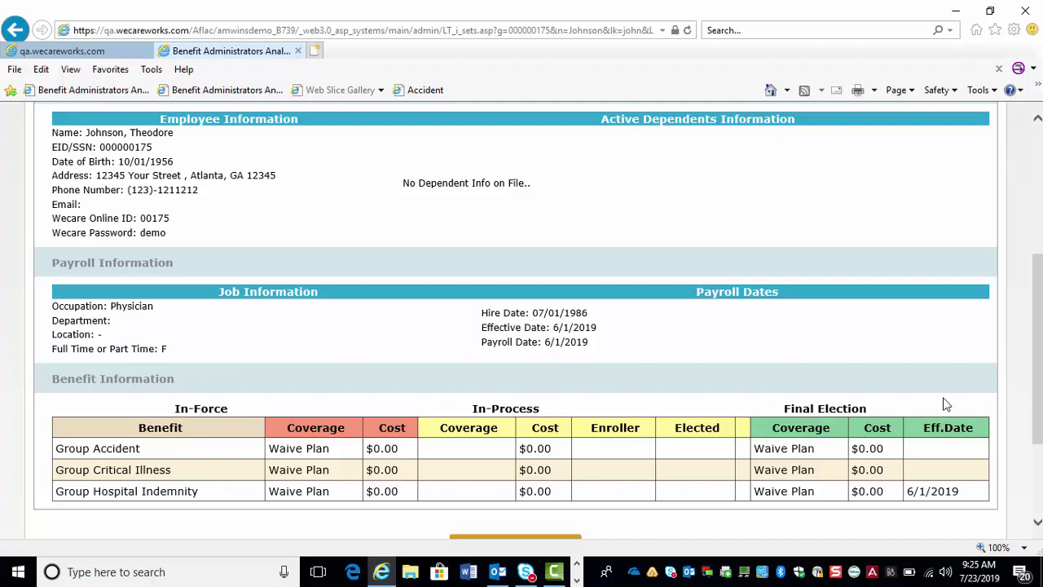
left_click_drag(1040, 294, 1025, 255)
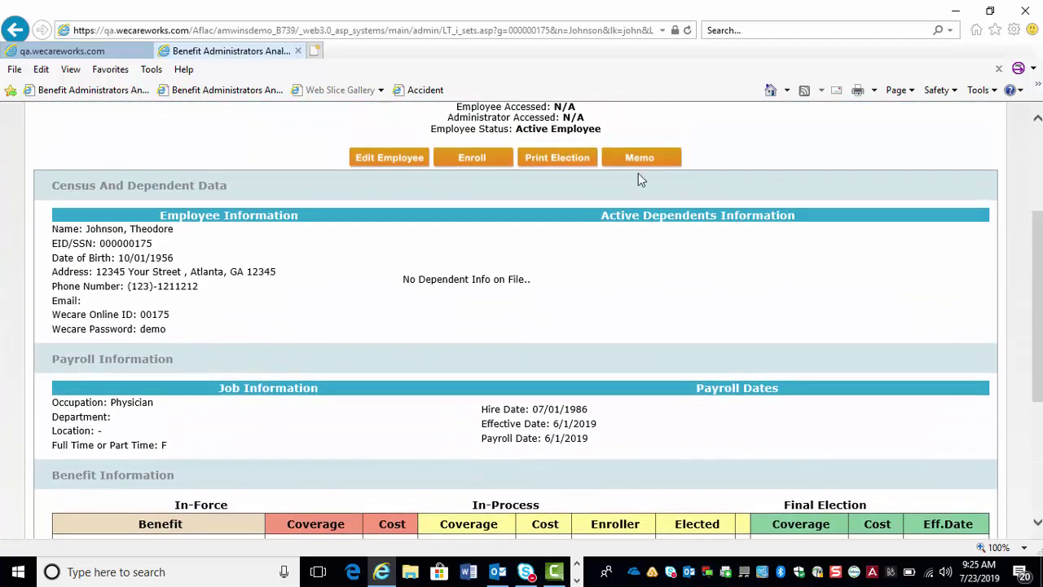
- Start enrollment and confirm benefit changes take the 09/01/2019 effective date
left_click(469, 159)
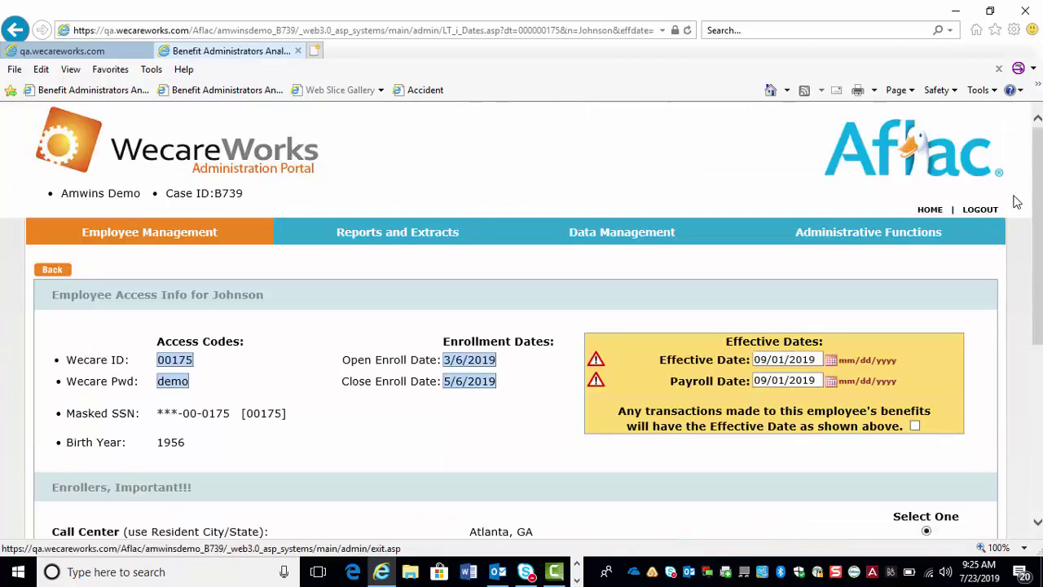
left_click_drag(1038, 204, 1038, 255)
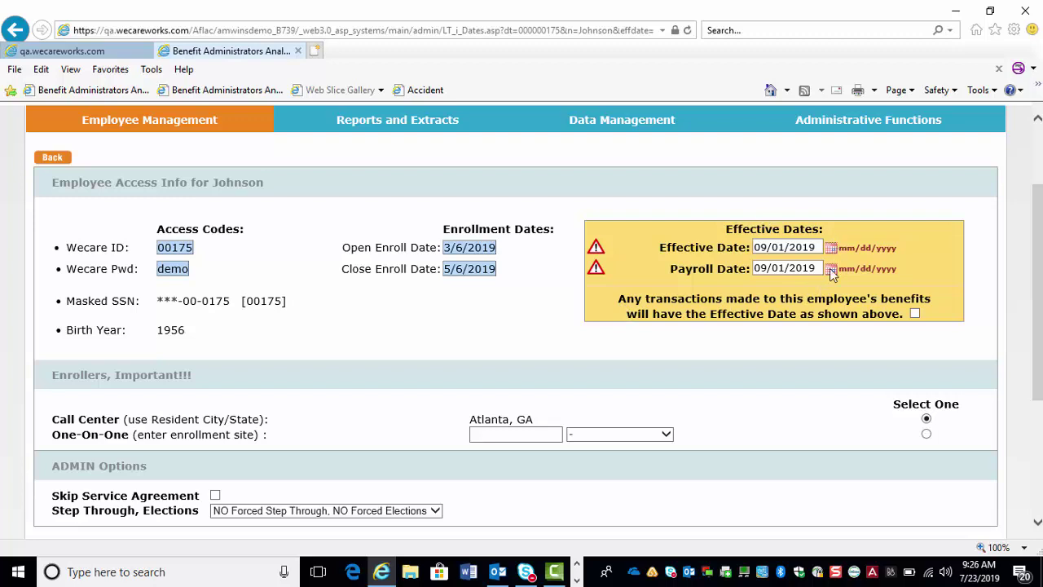
left_click(915, 315)
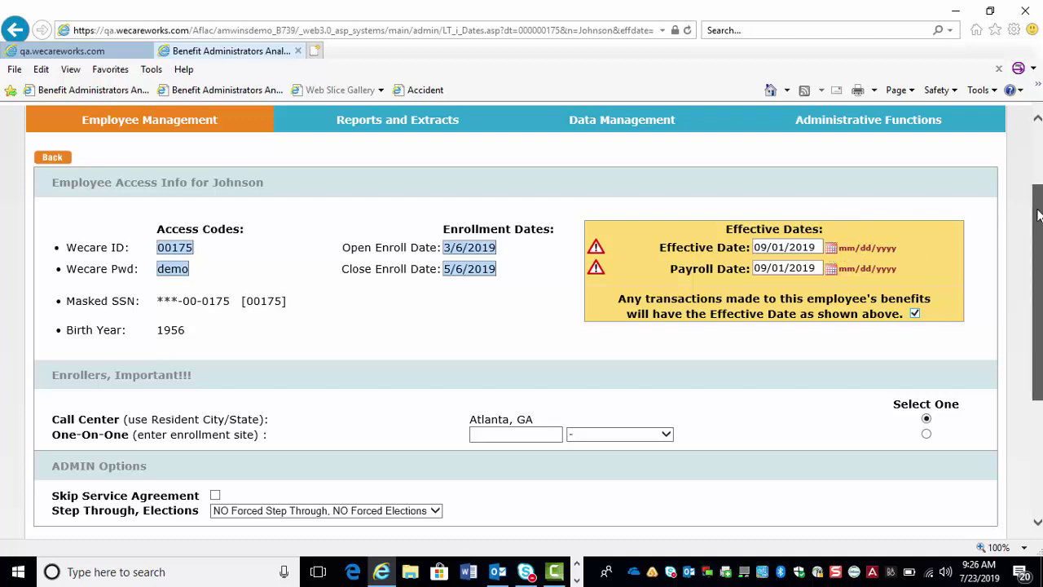
scroll(1037, 214, "down", 2)
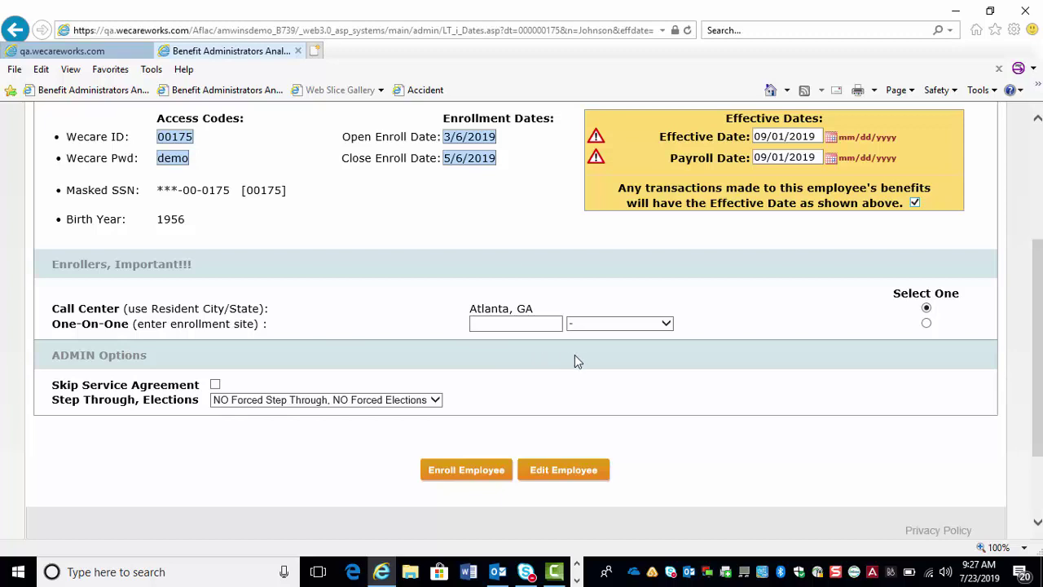
scroll(856, 320, "down", 2)
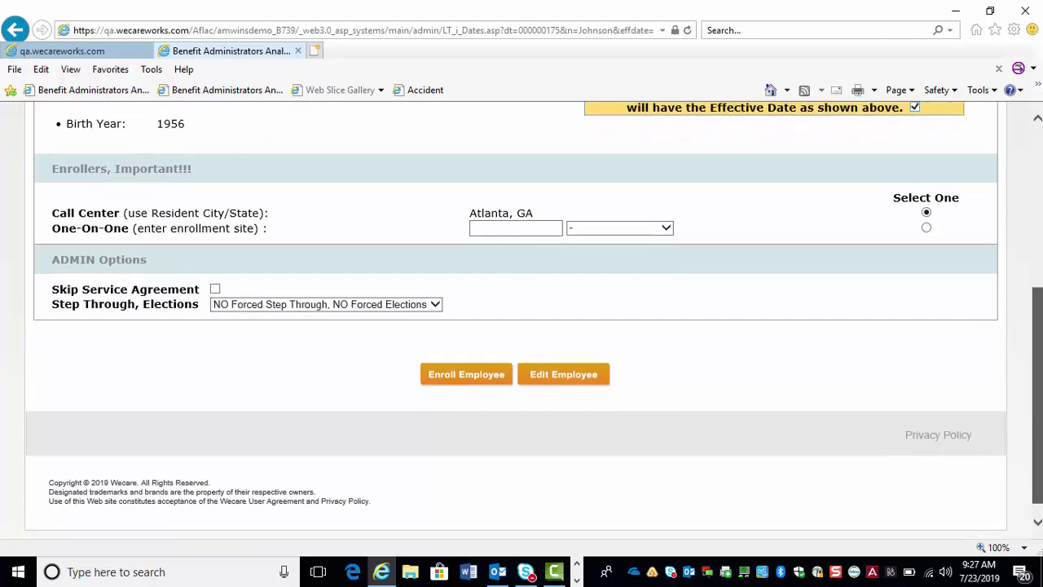
- Launch the employee's online enrollment, opening its Terms and Conditions in a new tab
left_click(455, 374)
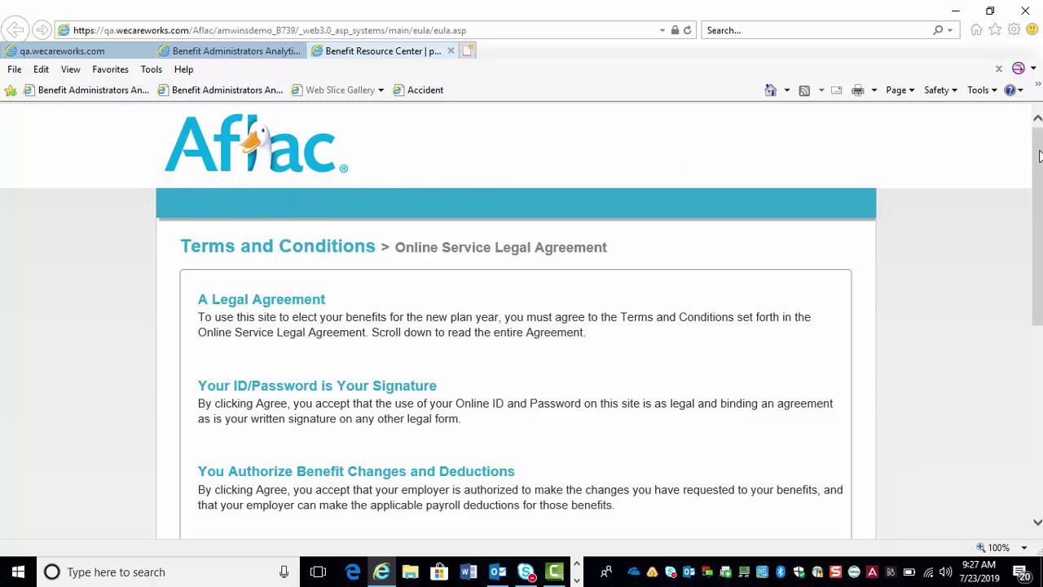
- Scroll to the end of the legal agreement and accept the terms with AGREE
left_click_drag(1040, 157, 1040, 203)
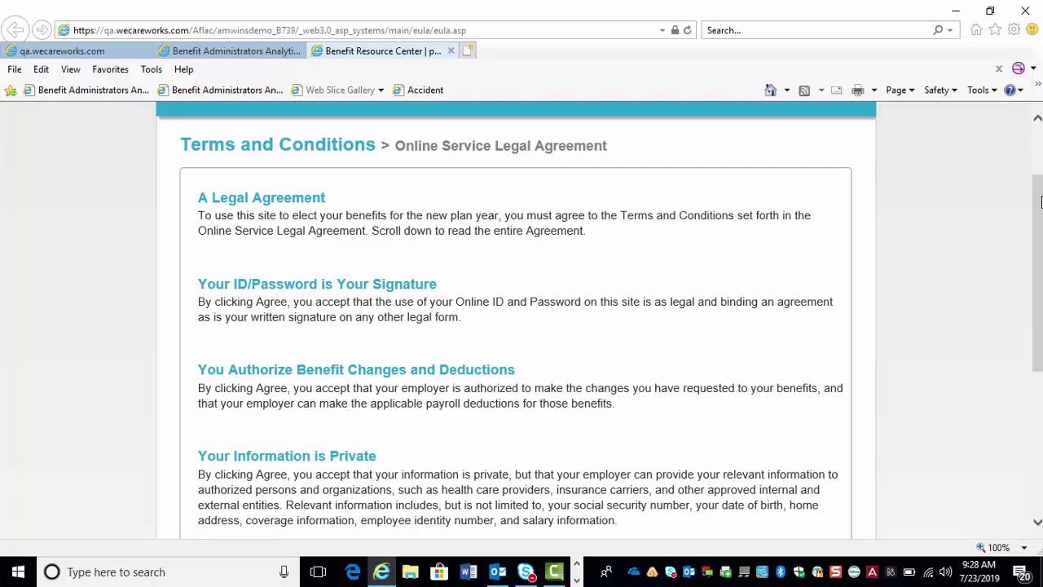
left_click_drag(1040, 202, 1038, 330)
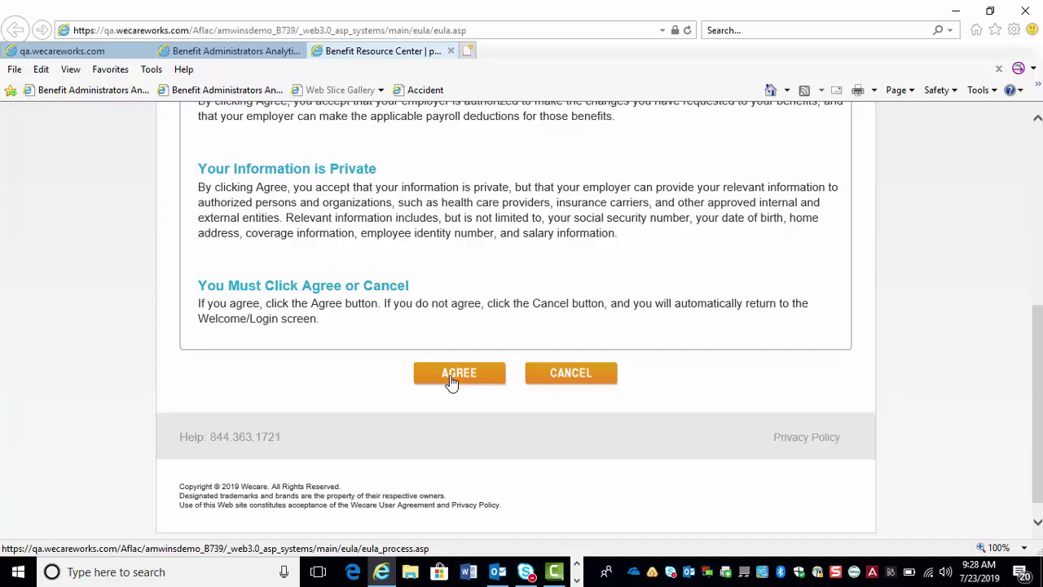
left_click(455, 377)
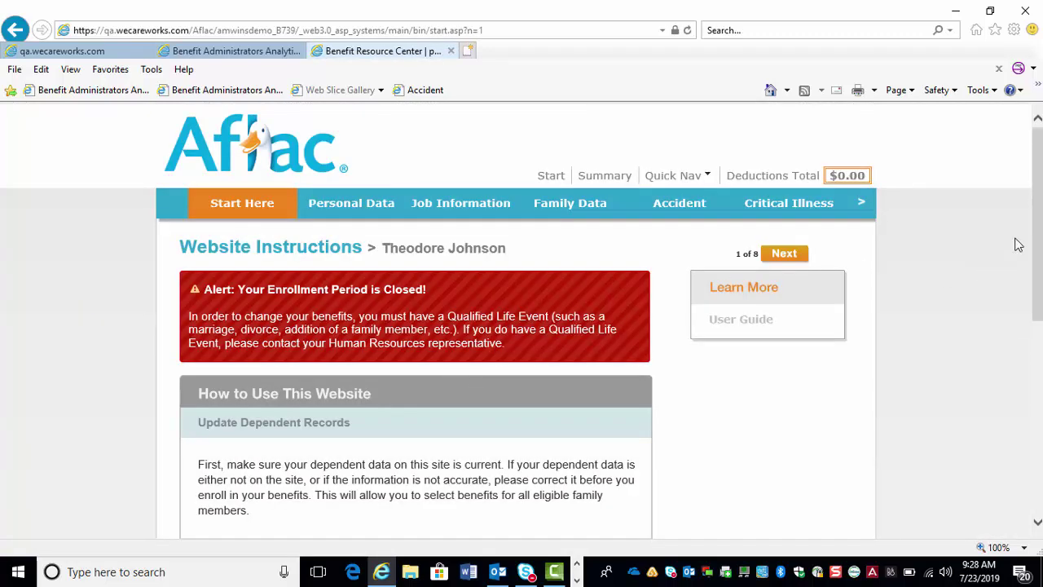
scroll(522, 321, "down", 2)
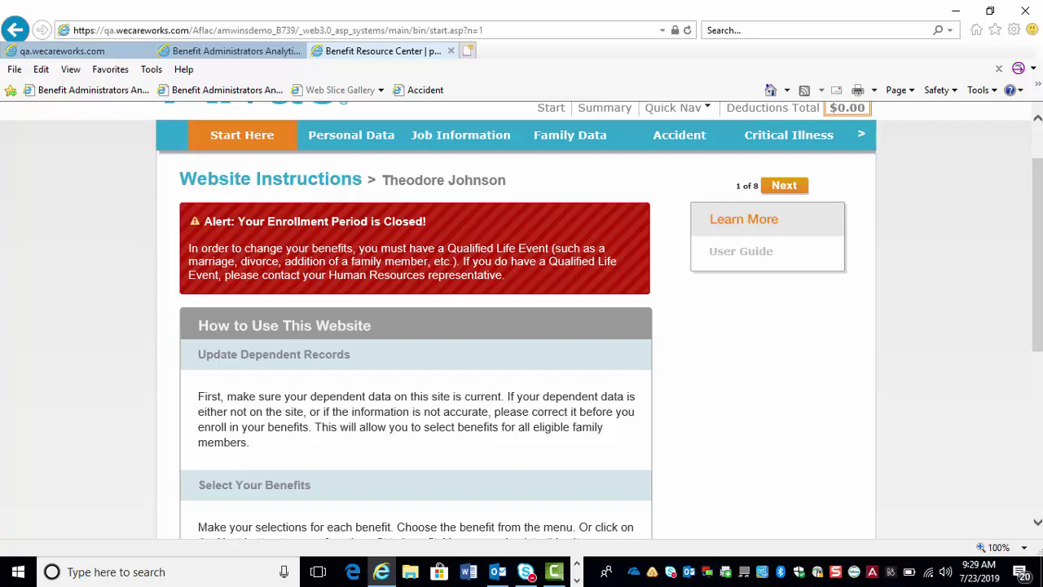
left_click_drag(1042, 214, 1028, 171)
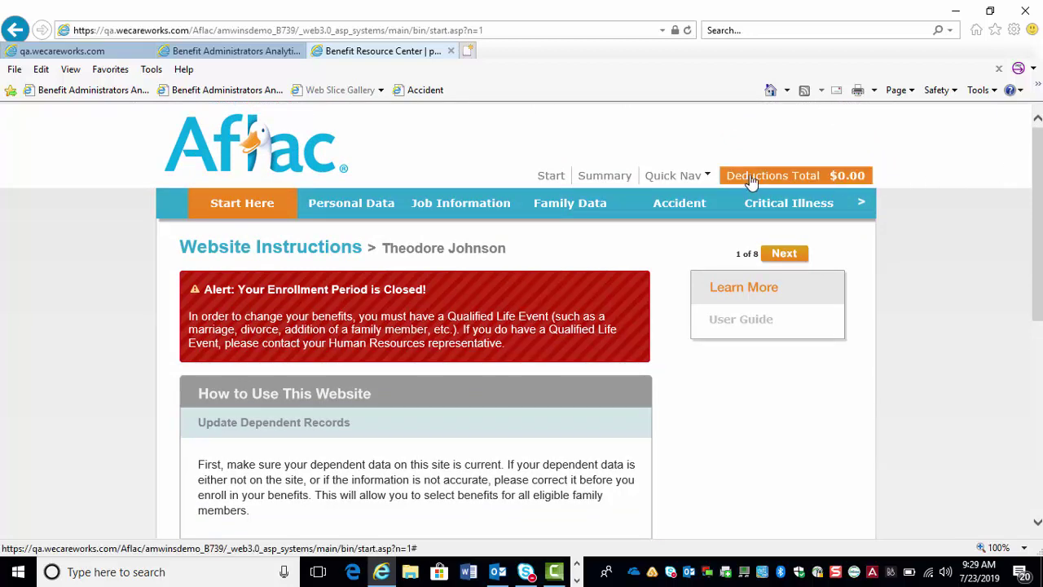
mouse_move(673, 175)
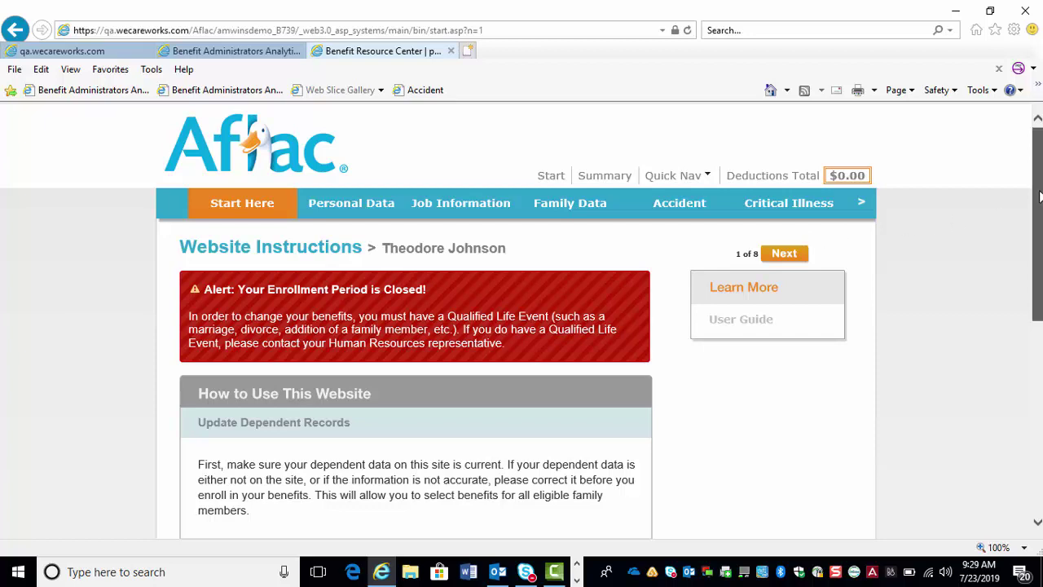
left_click_drag(1039, 199, 1037, 236)
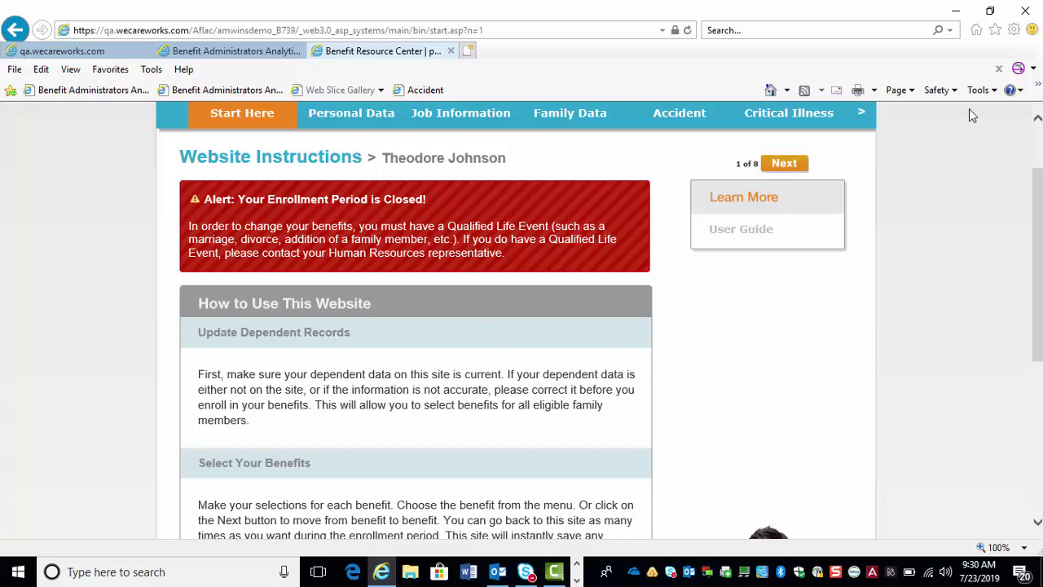
left_click_drag(1037, 187, 1036, 245)
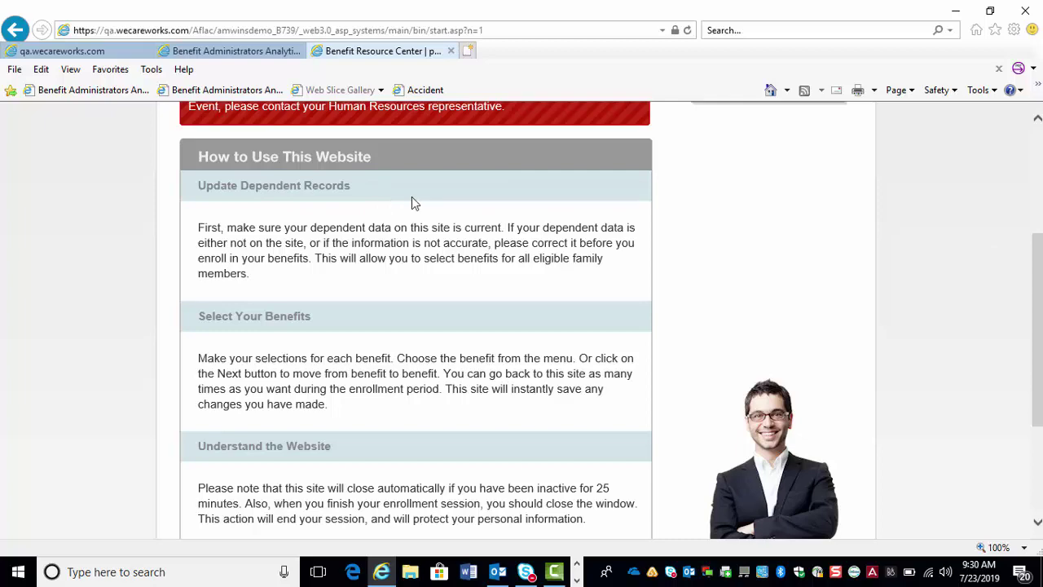
left_click_drag(1039, 271, 1038, 344)
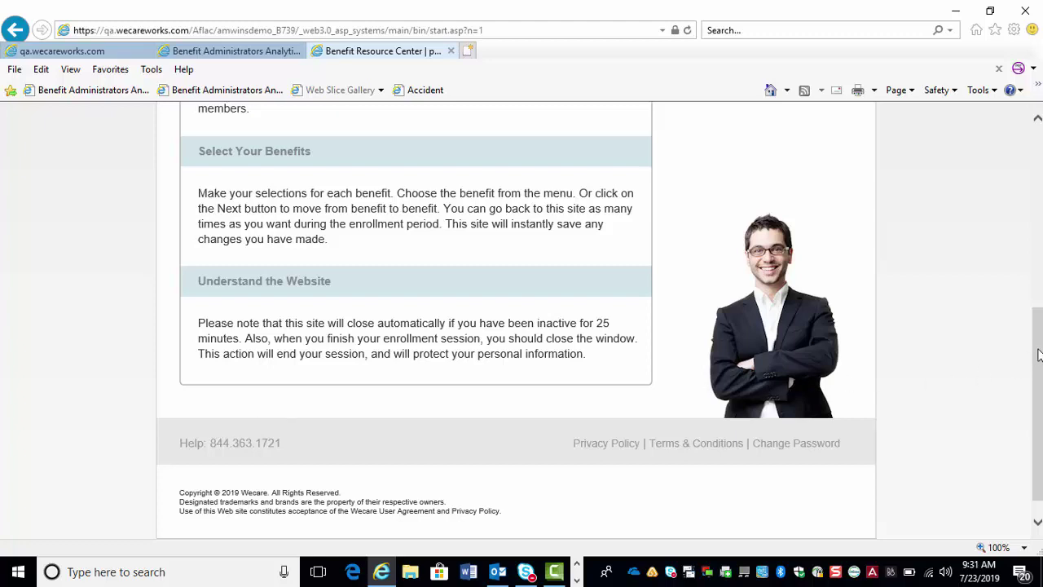
left_click_drag(1038, 355, 1029, 148)
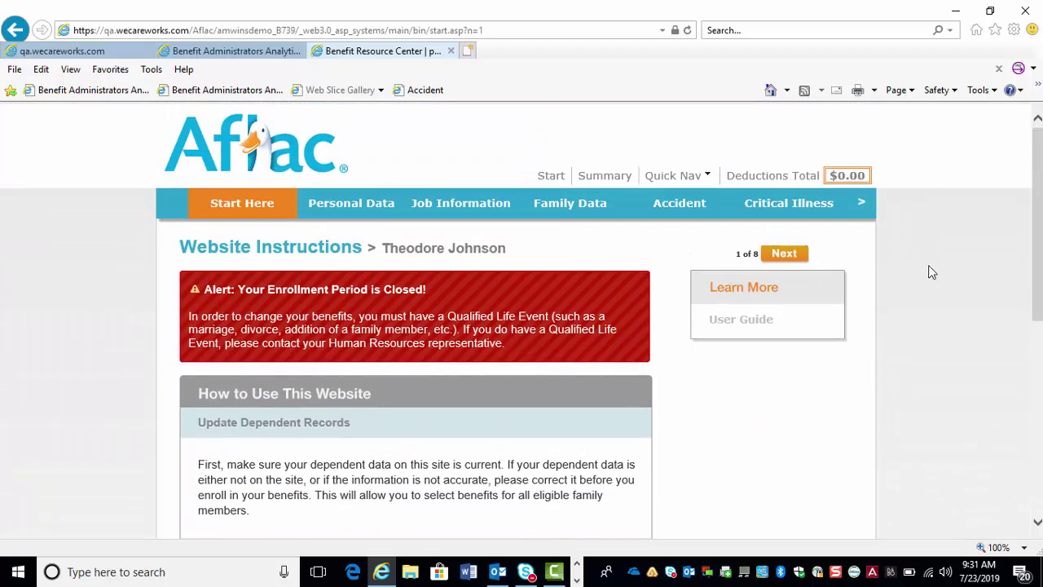
- Advance to Personal Data (step 2 of 8) and review the employee's information on file
left_click(782, 254)
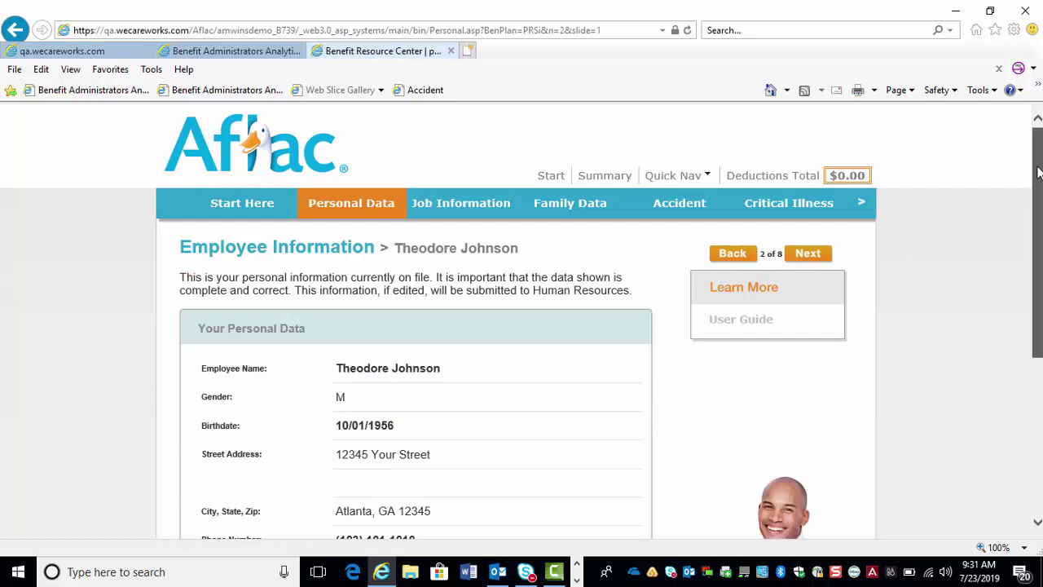
left_click_drag(1037, 171, 1037, 222)
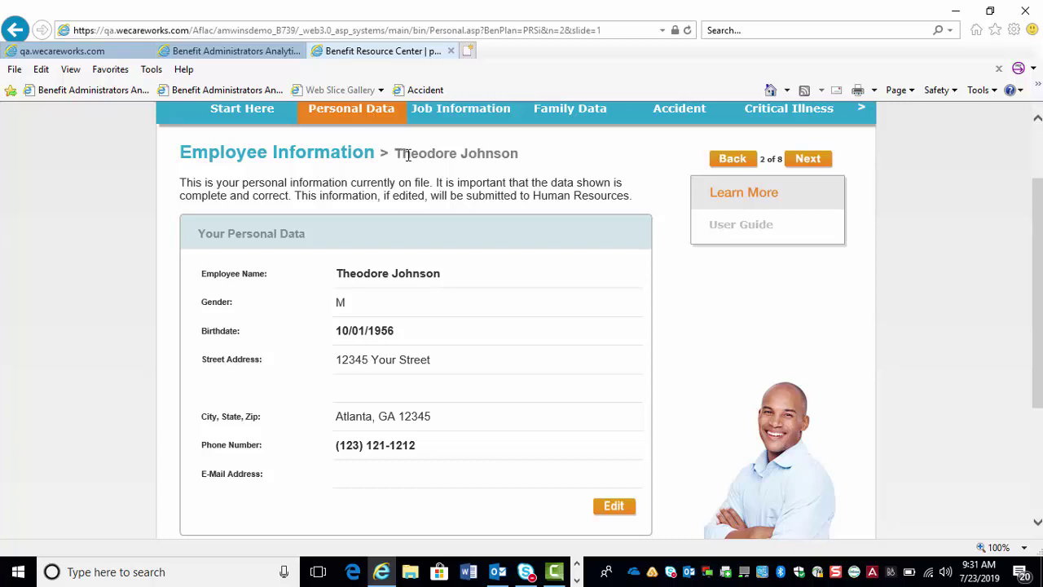
left_click_drag(408, 155, 505, 154)
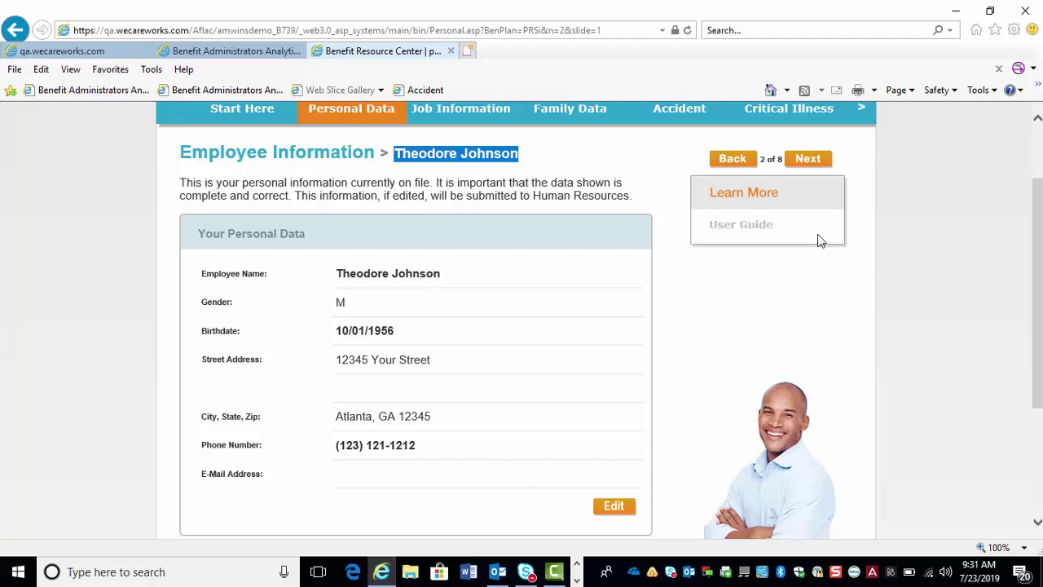
scroll(1038, 238, "down", 1)
left_click_drag(1038, 254, 1038, 282)
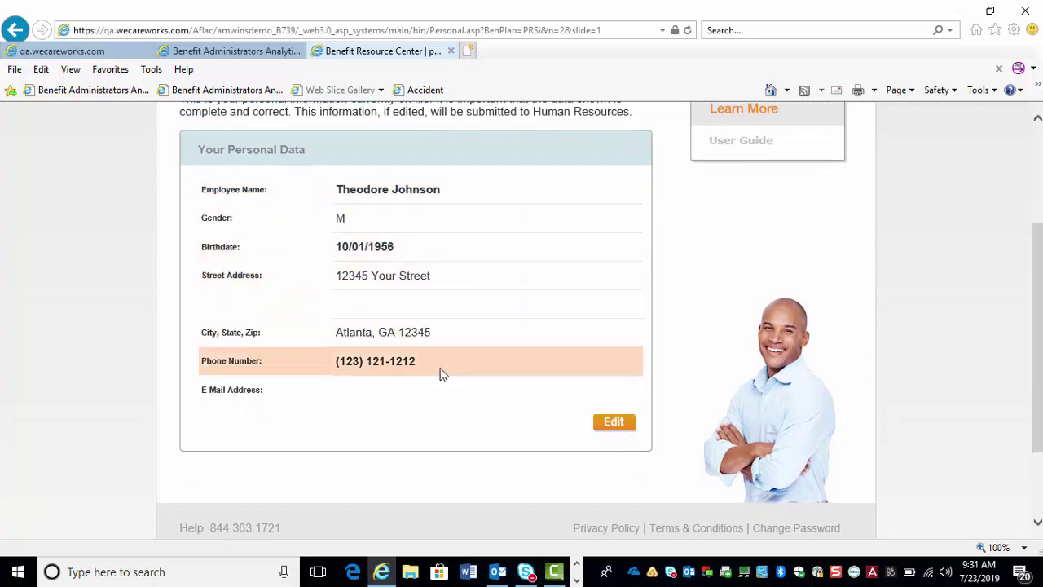
- Replace the street number in the employee's street address and save the personal data
left_click(623, 427)
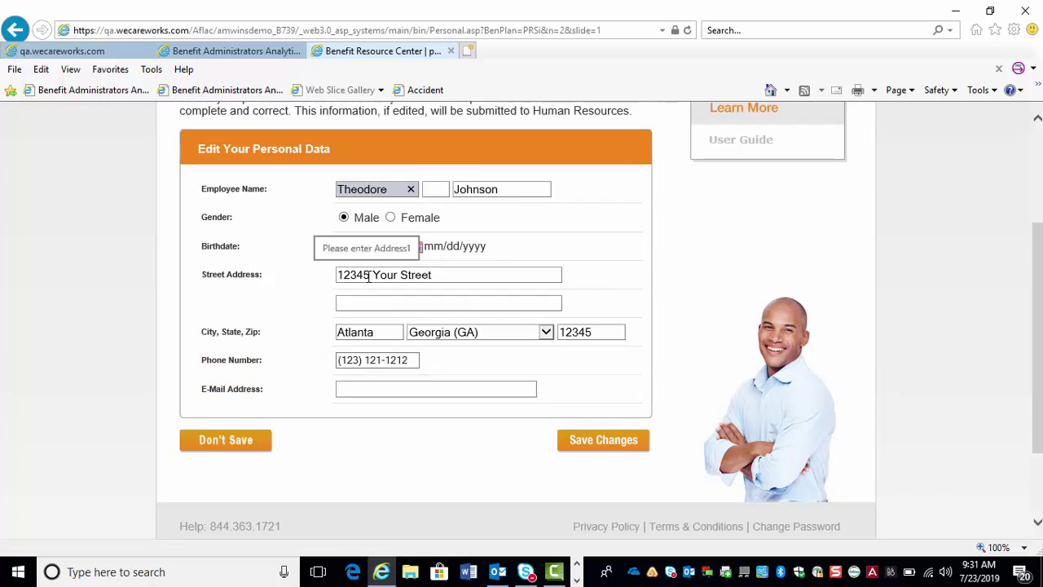
left_click_drag(370, 277, 317, 277)
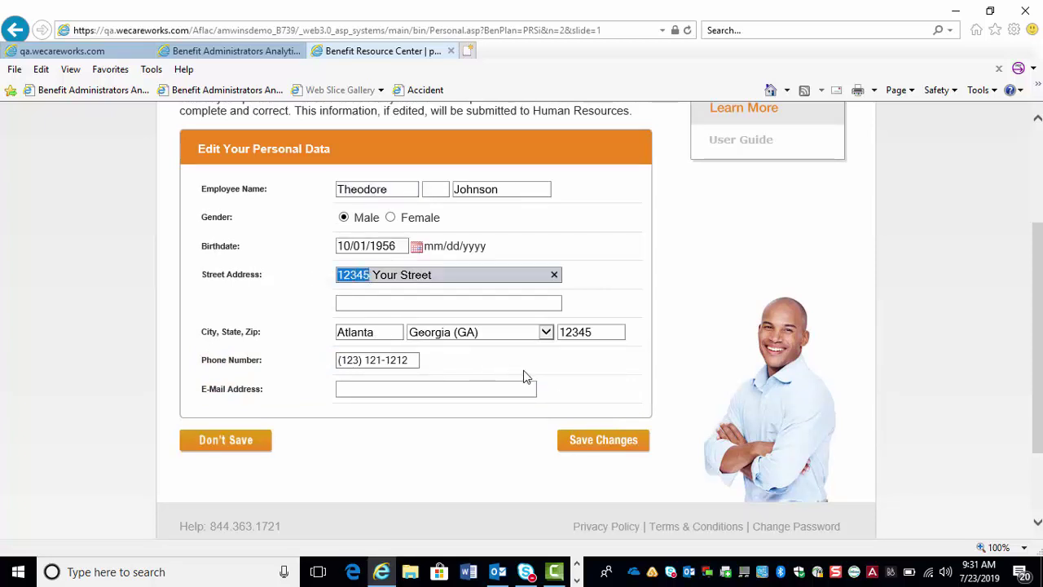
type("429")
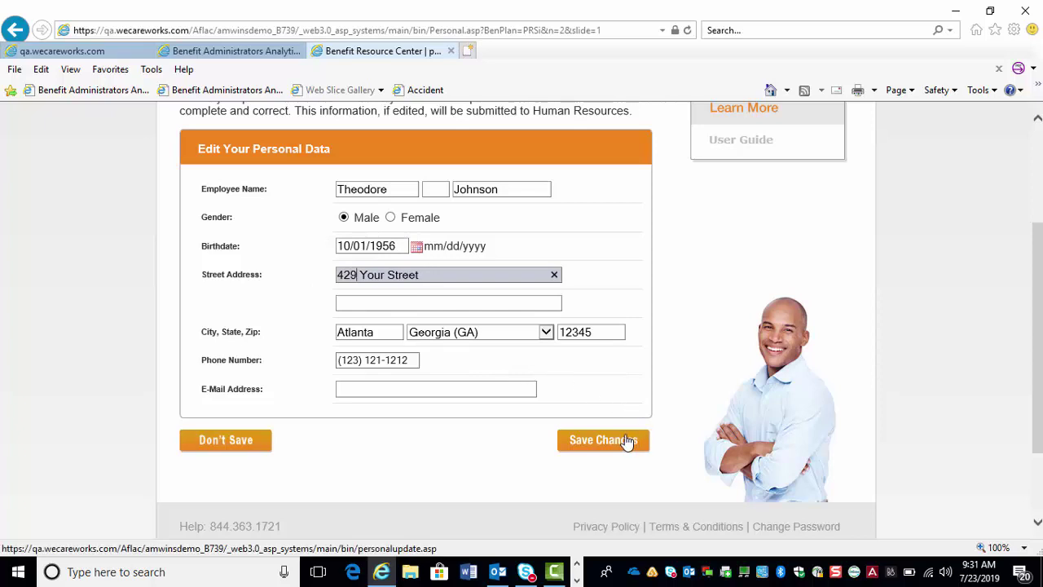
left_click(619, 440)
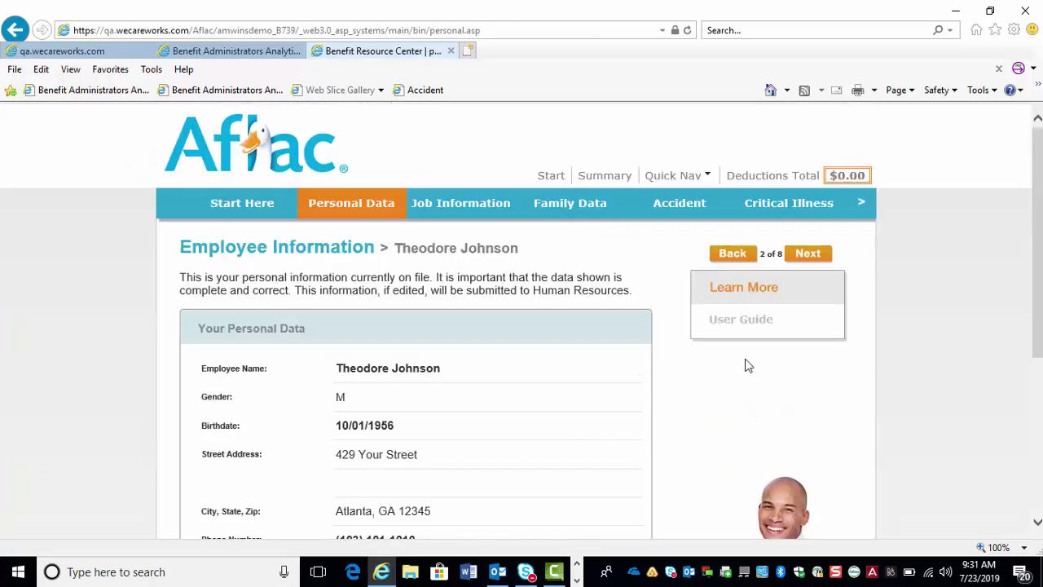
scroll(522, 321, "down", 1)
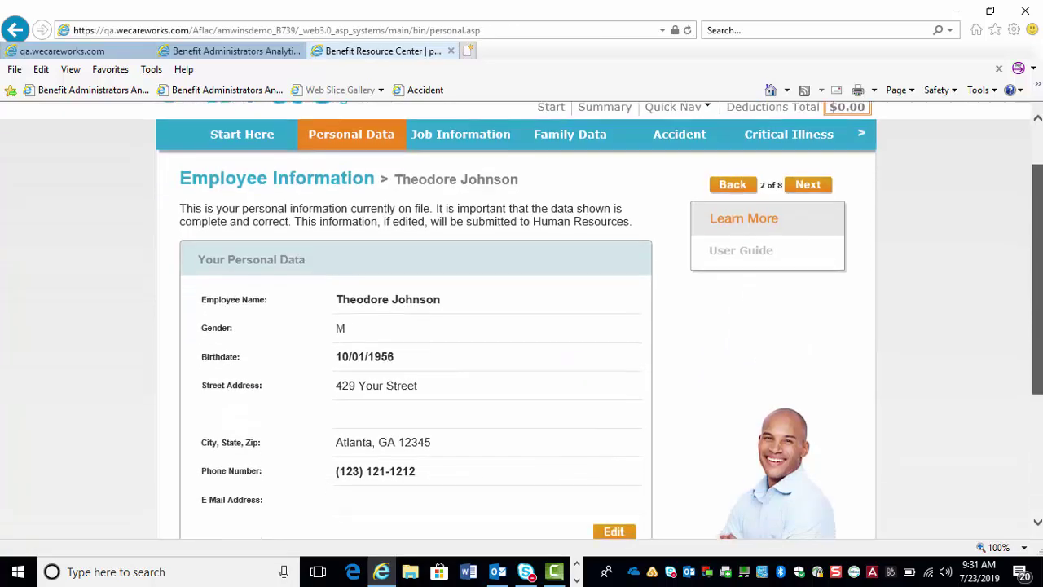
scroll(1039, 228, "down", 1)
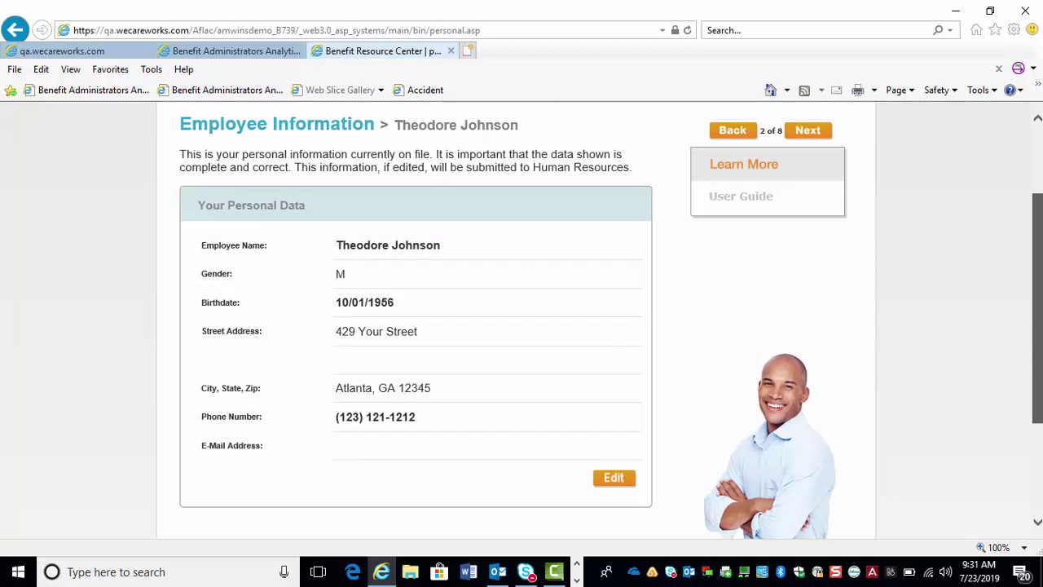
scroll(1038, 228, "up", 1)
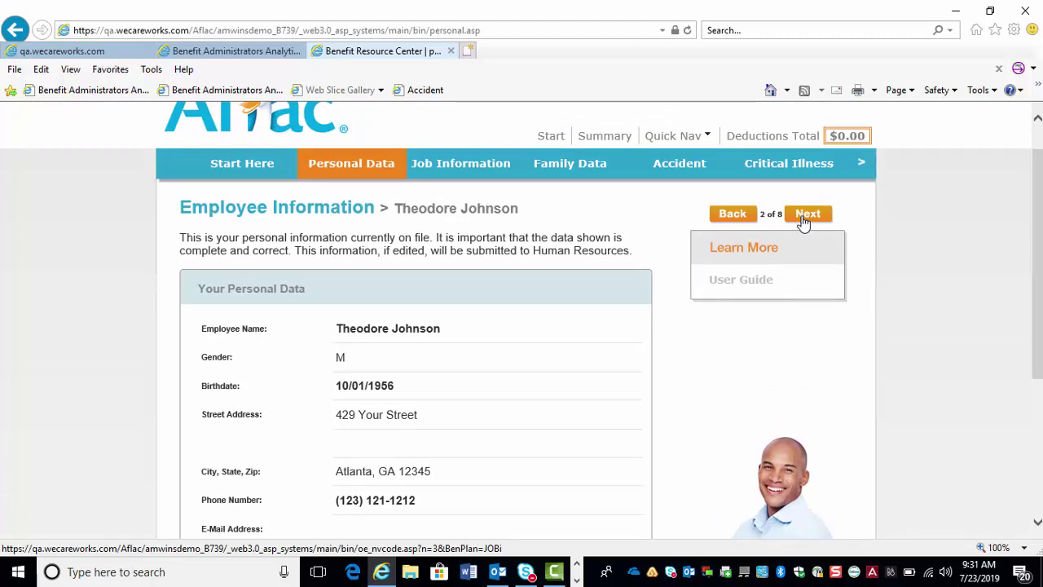
- Advance to Job Information (3 of 8) and open the job details (hire date 07/01/1986) for editing
left_click(805, 218)
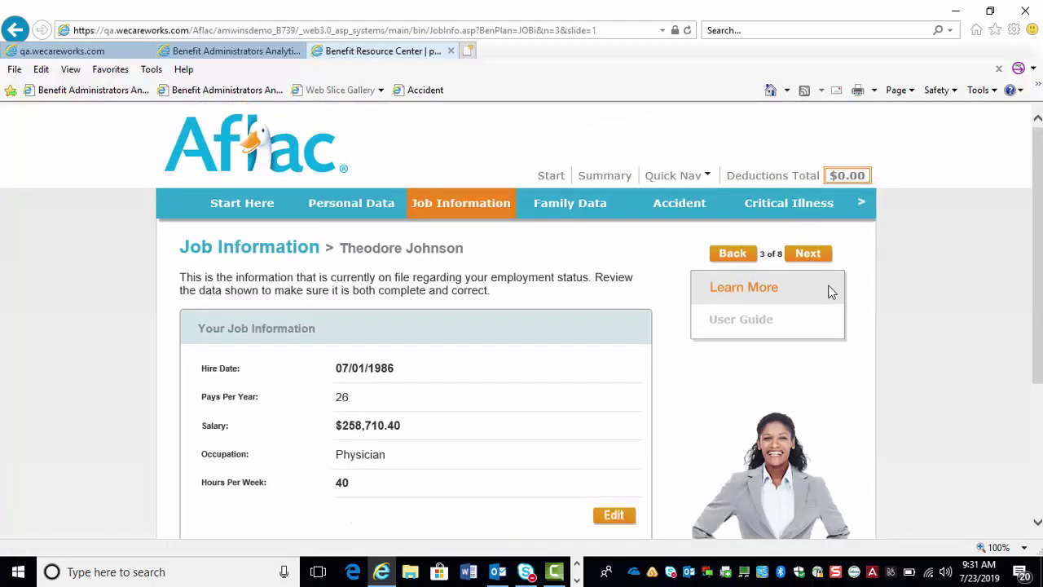
scroll(1034, 244, "down", 1)
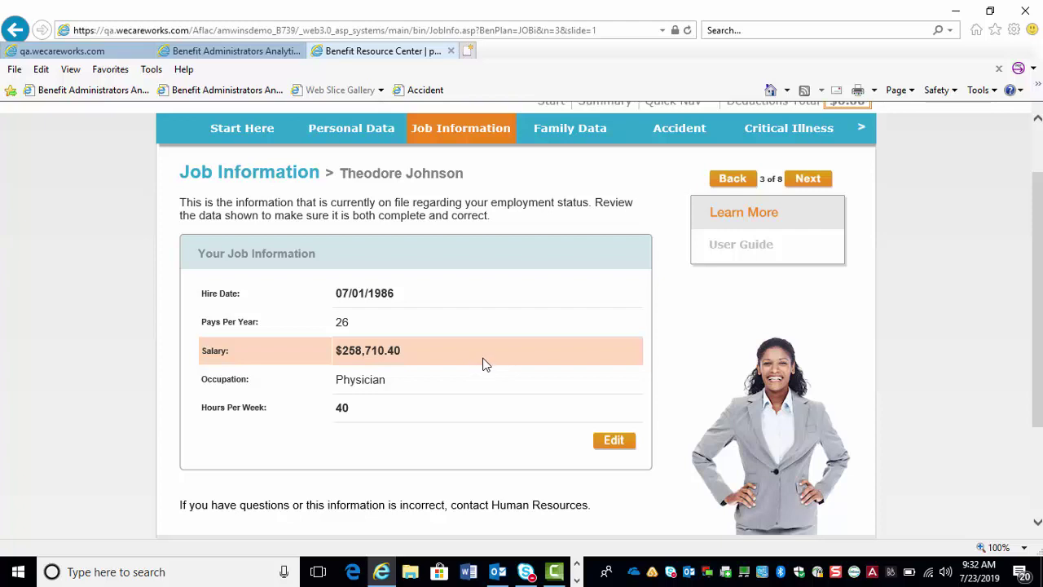
left_click(617, 440)
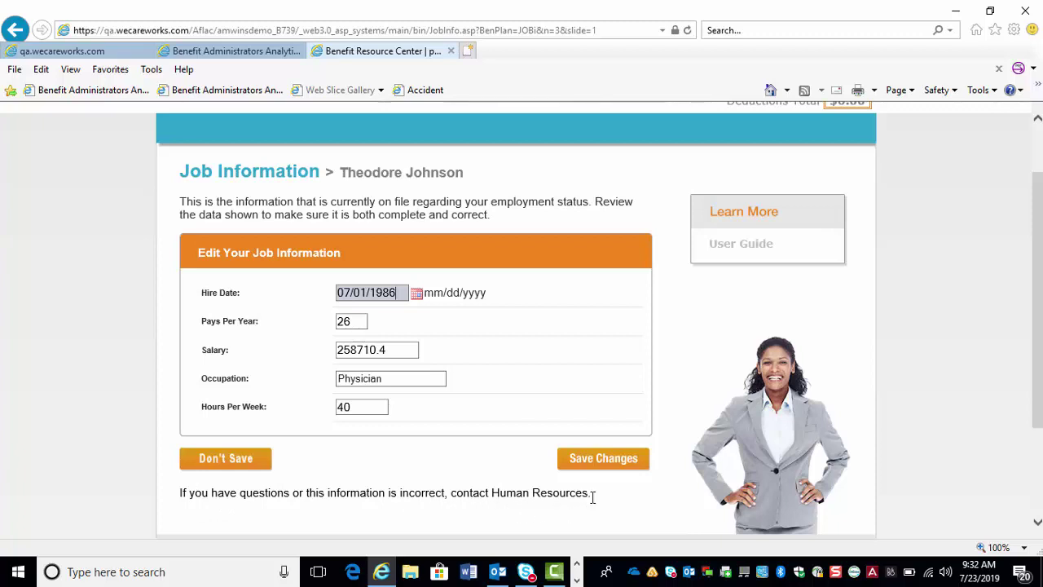
- Save the job changes and advance to Family Information (4 of 8), which lists no dependents
left_click(613, 473)
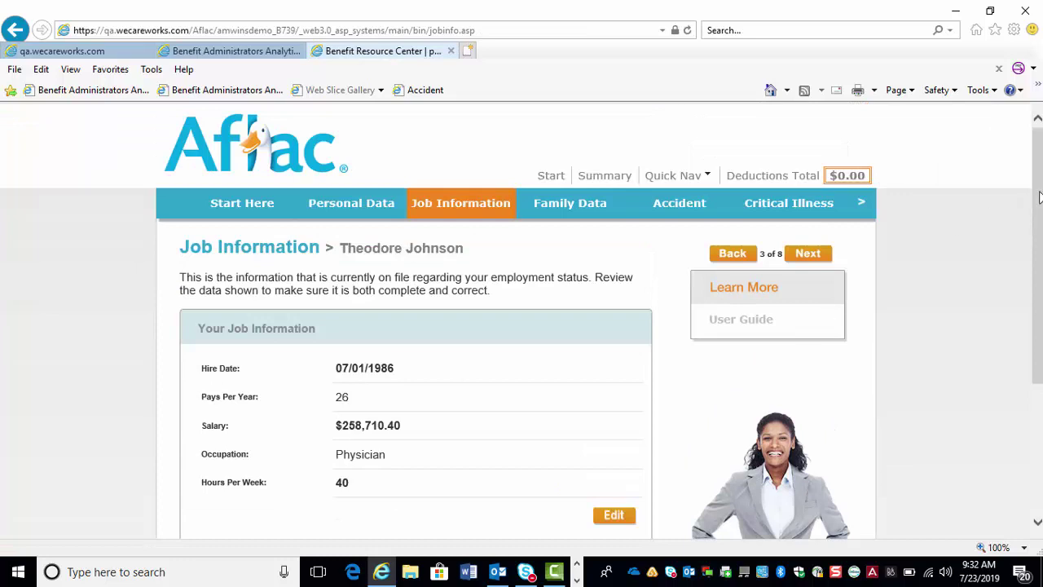
scroll(1029, 206, "down", 1)
left_click(817, 191)
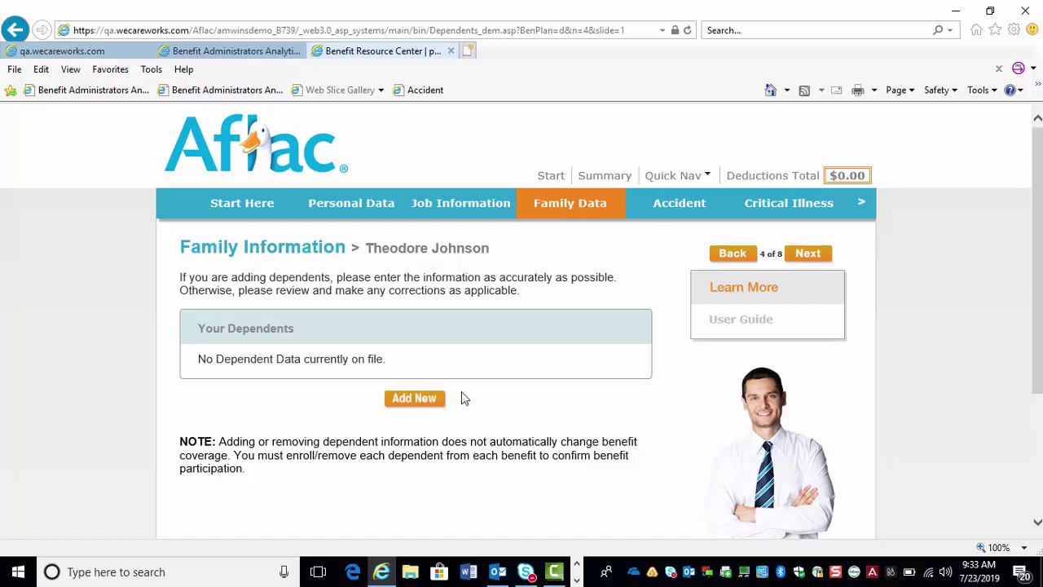
- Start a new dependent and enter the spouse's first name, middle initial, last name and SSN
left_click(414, 400)
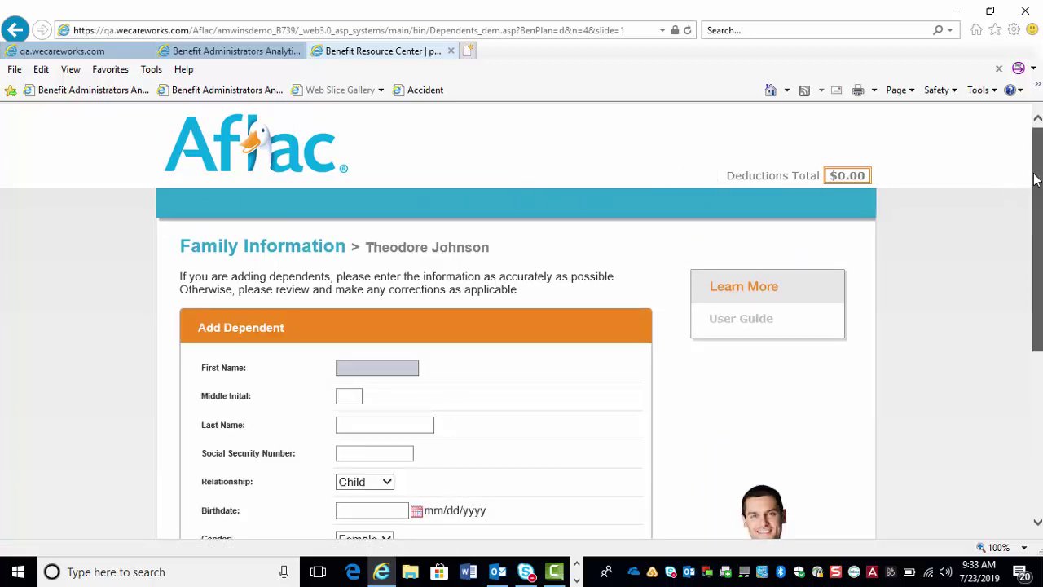
left_click_drag(1035, 174, 1038, 254)
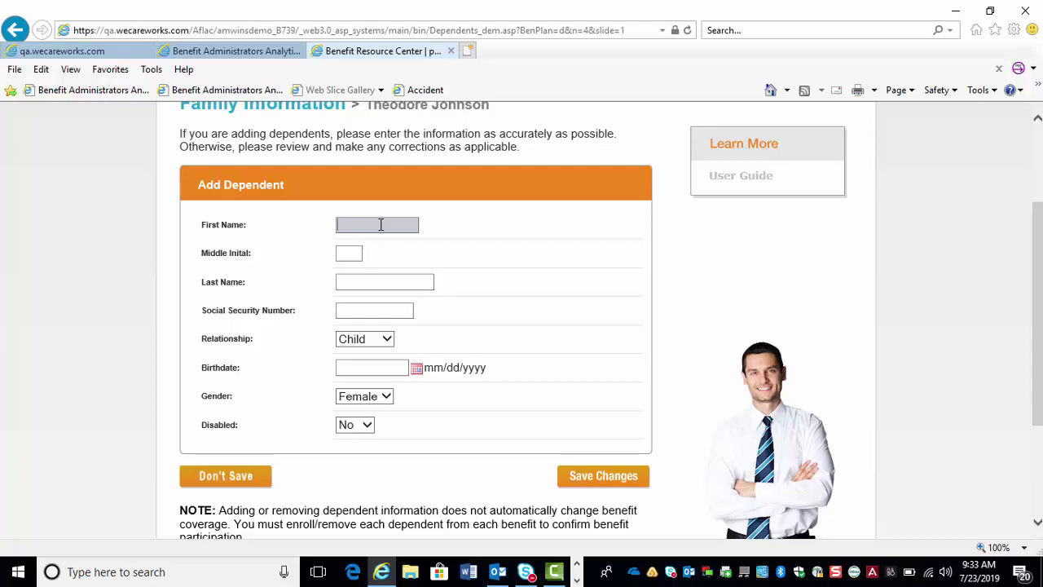
key("Tab")
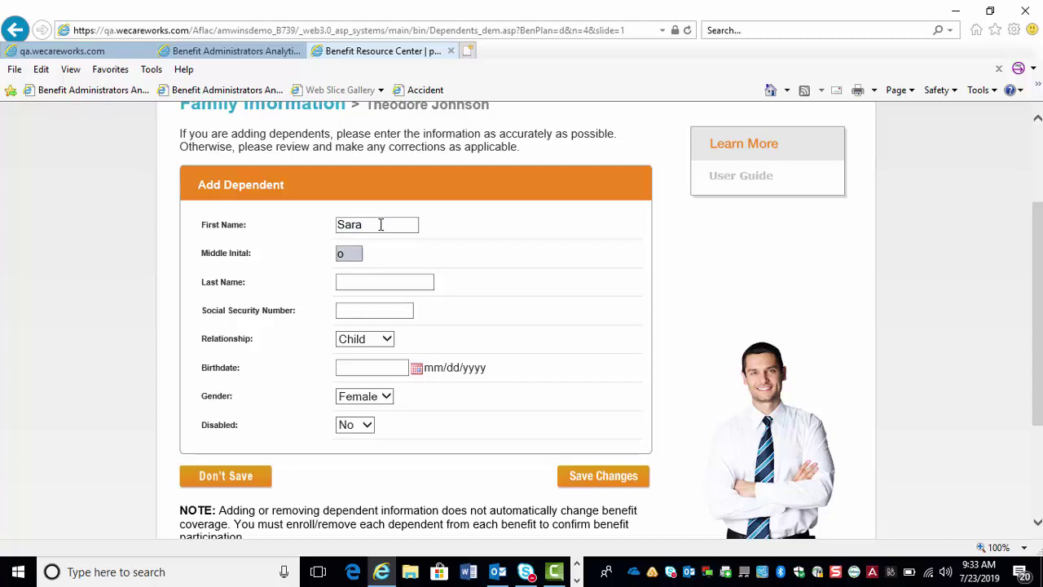
key("Tab")
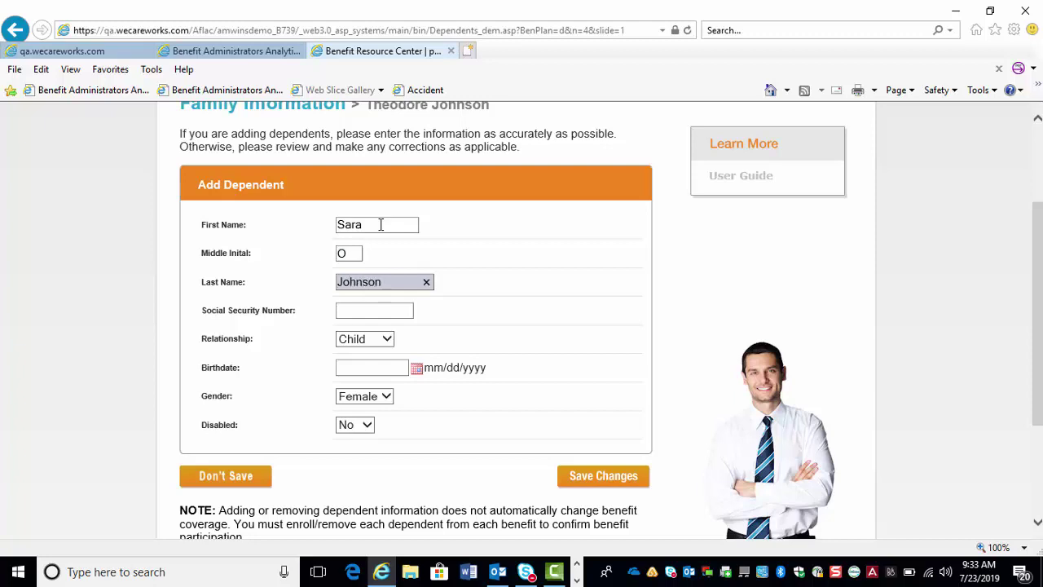
key("Tab")
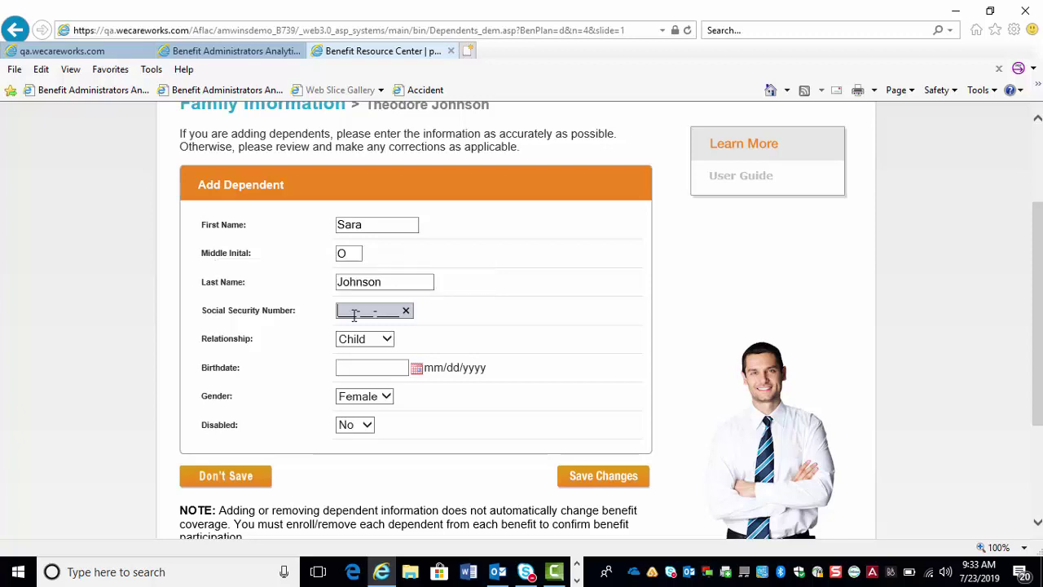
type("000000000")
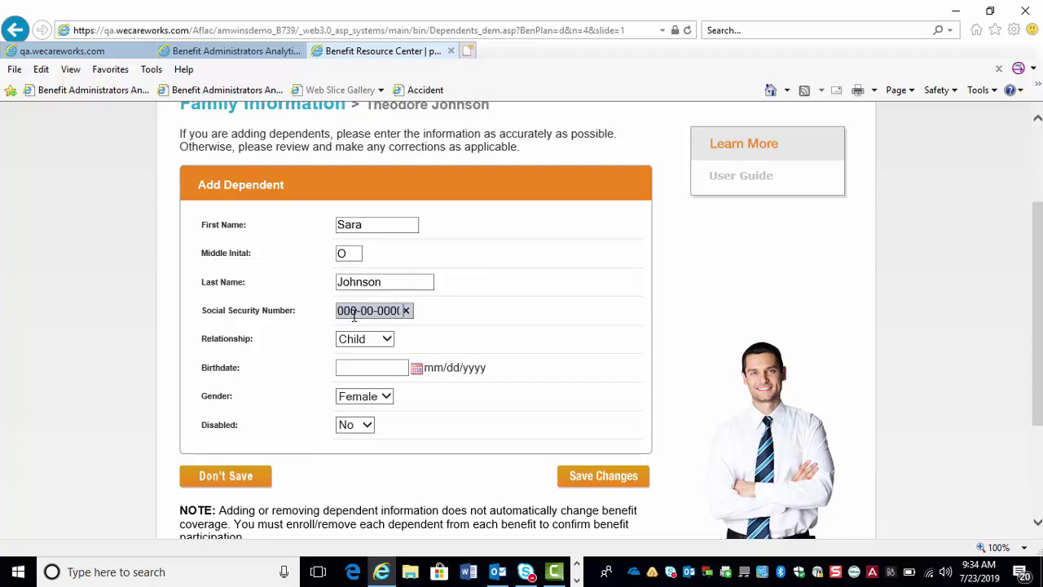
left_click(386, 344)
left_click(358, 326)
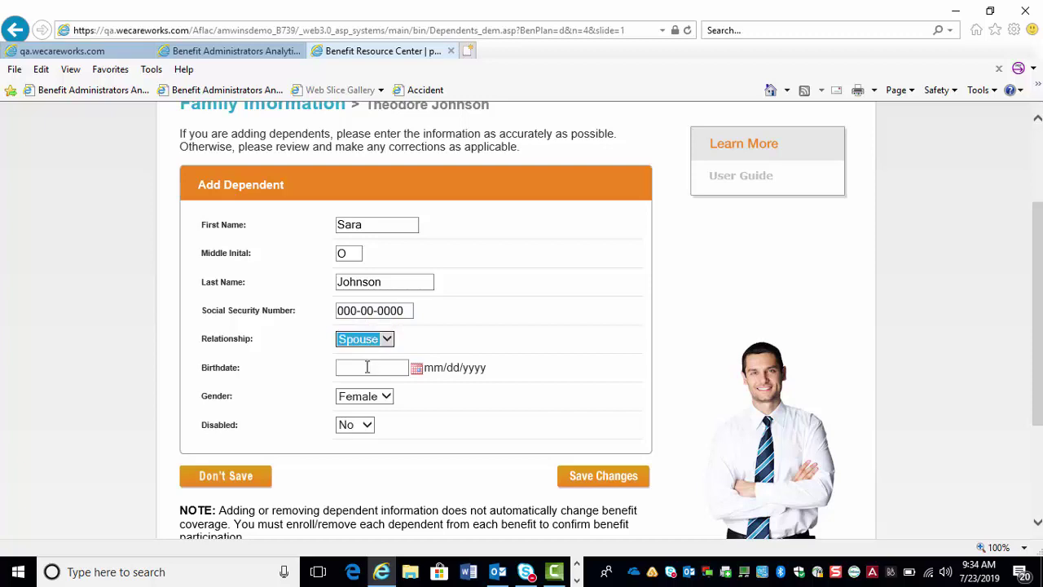
left_click(367, 367)
type("09/0")
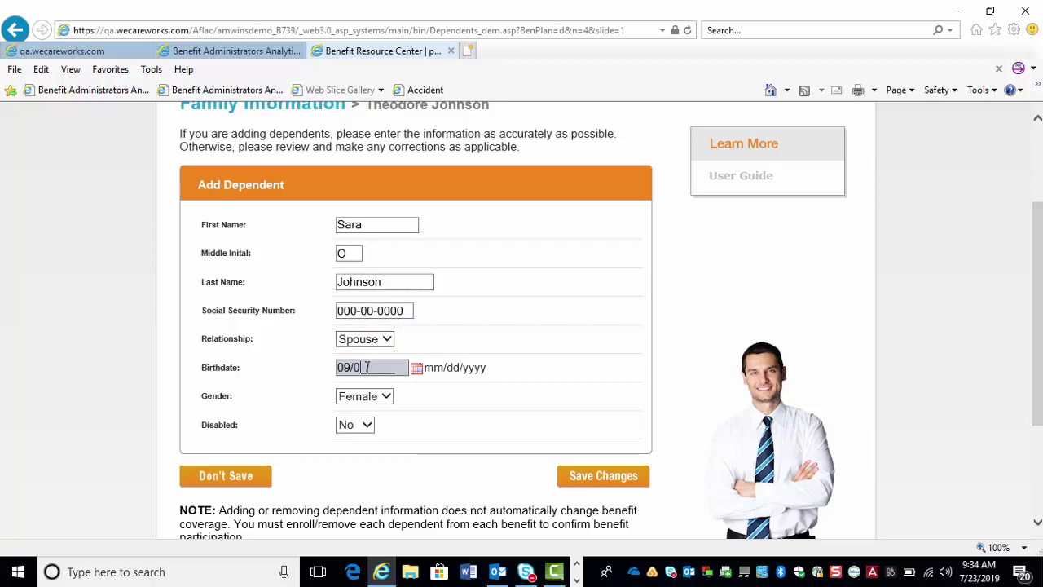
type("4/1977")
left_click(601, 481)
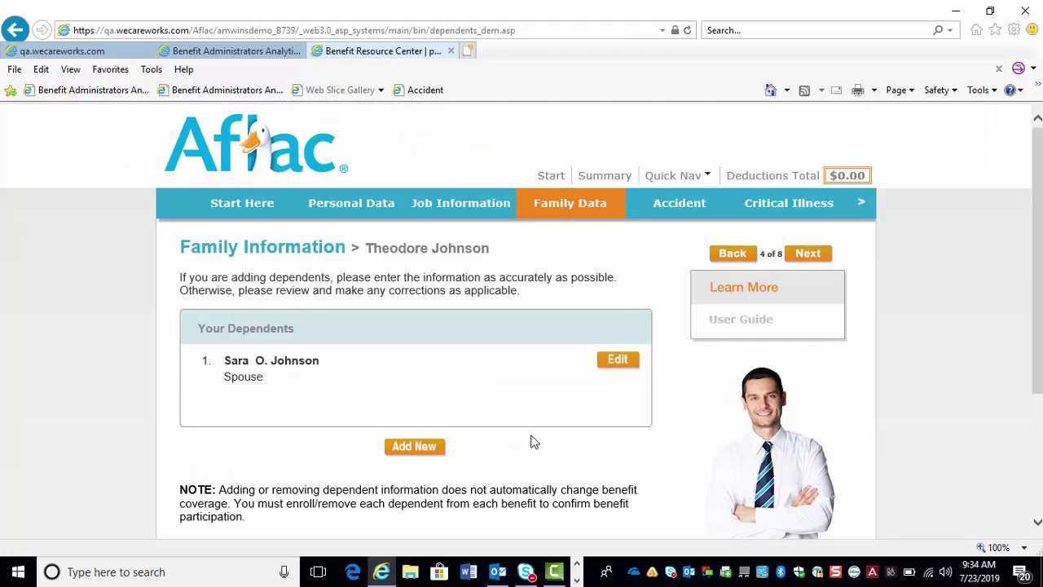
- Add another dependent and enter the child's first name, middle initial, last name and SSN
left_click(414, 447)
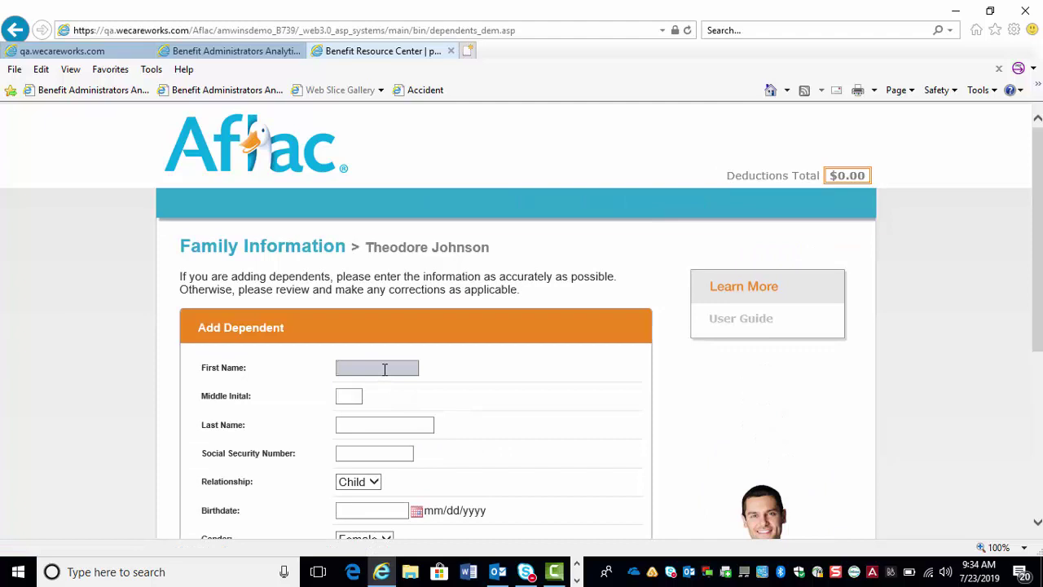
key("Tab")
key("Tab")
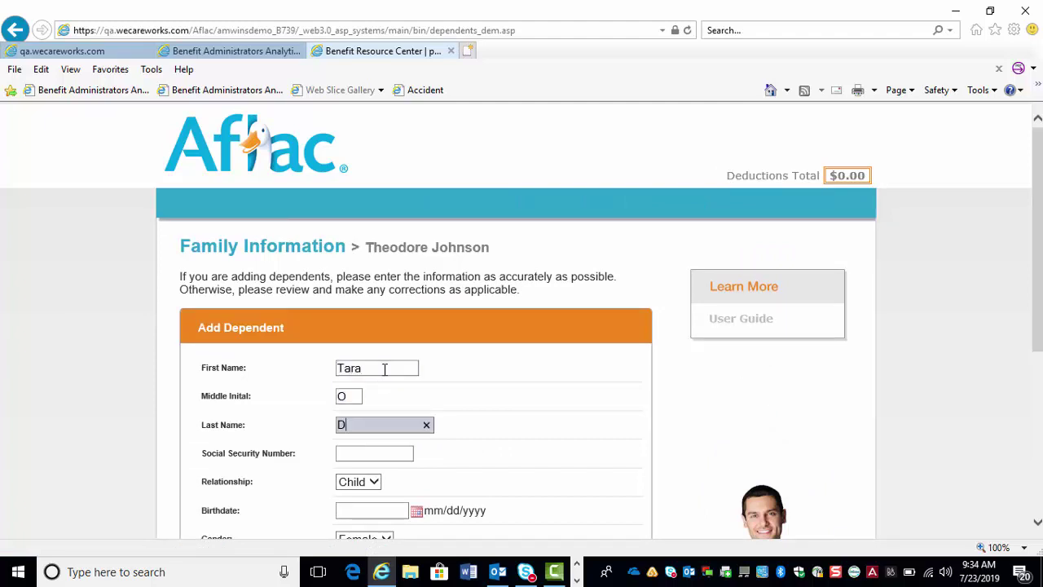
key("Tab")
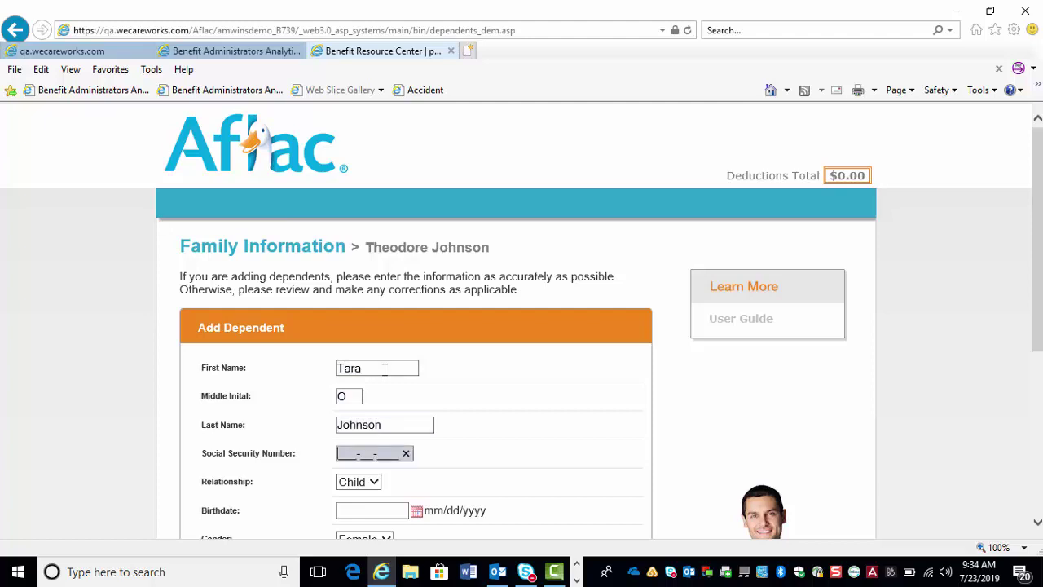
type("000000000")
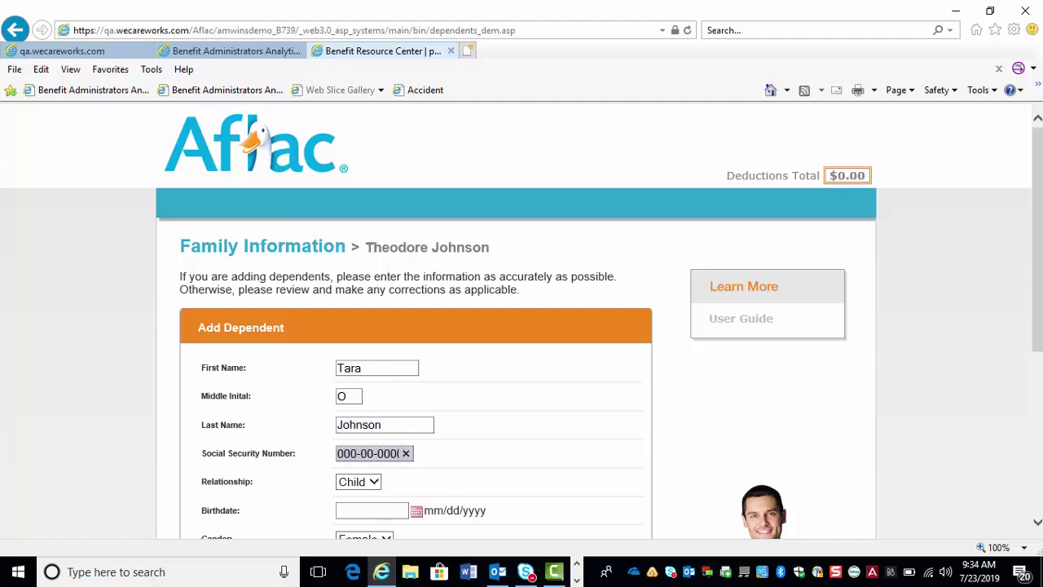
scroll(582, 303, "down", 3)
left_click(369, 339)
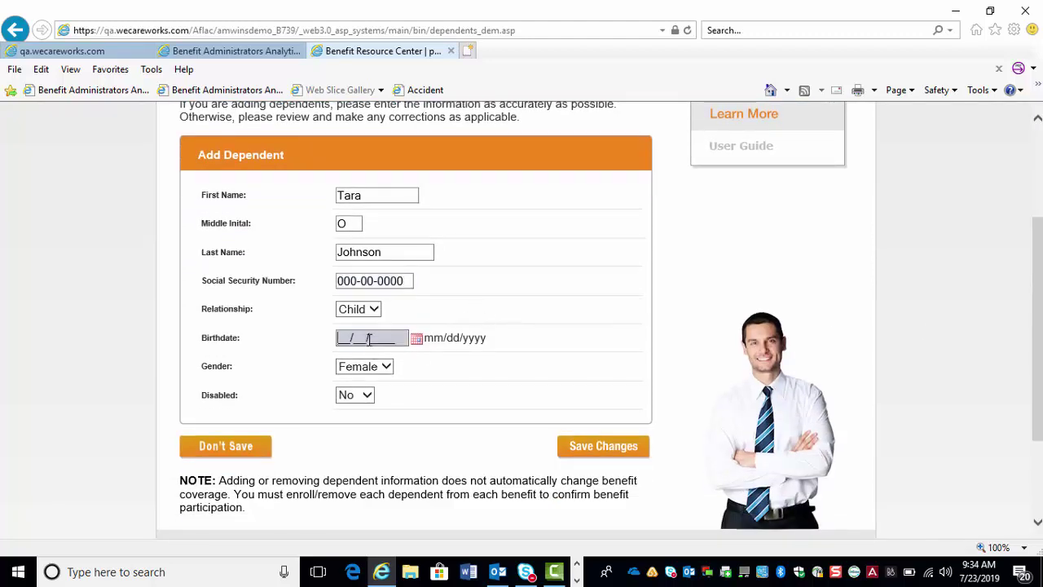
type("09/30/1981")
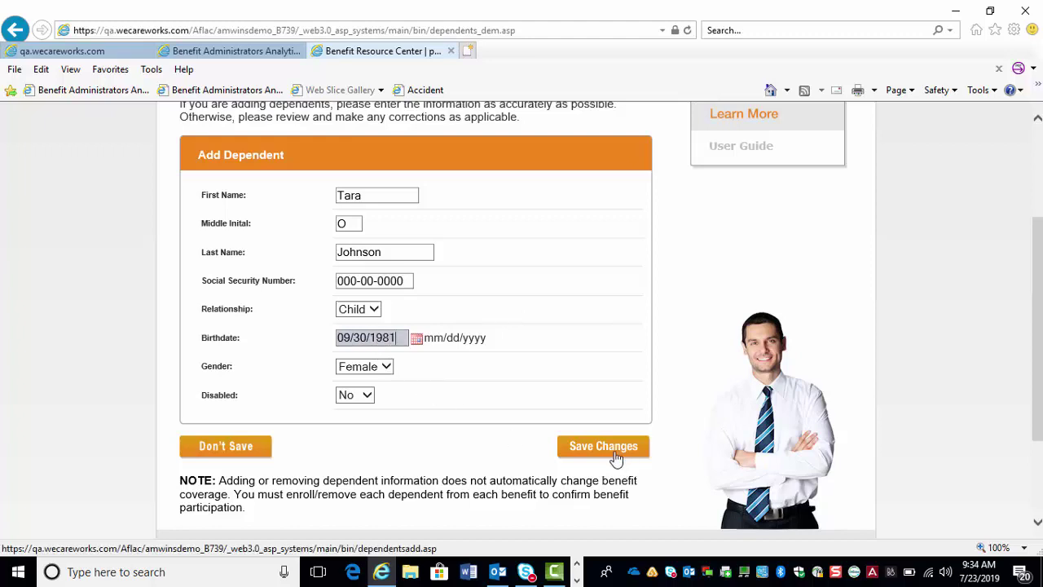
left_click(616, 450)
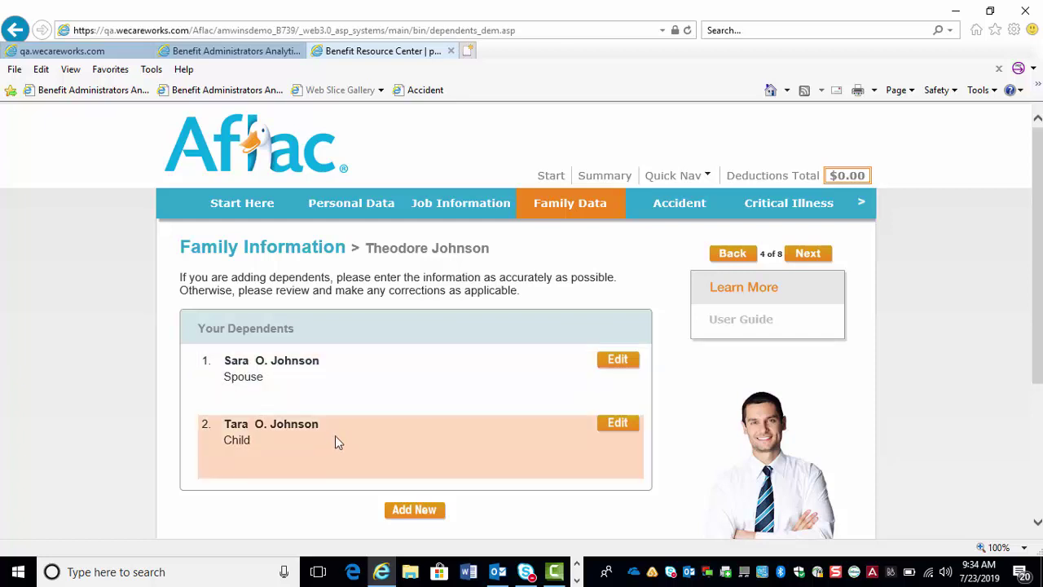
- Reopen the spouse's dependent record and save it unchanged
left_click(611, 361)
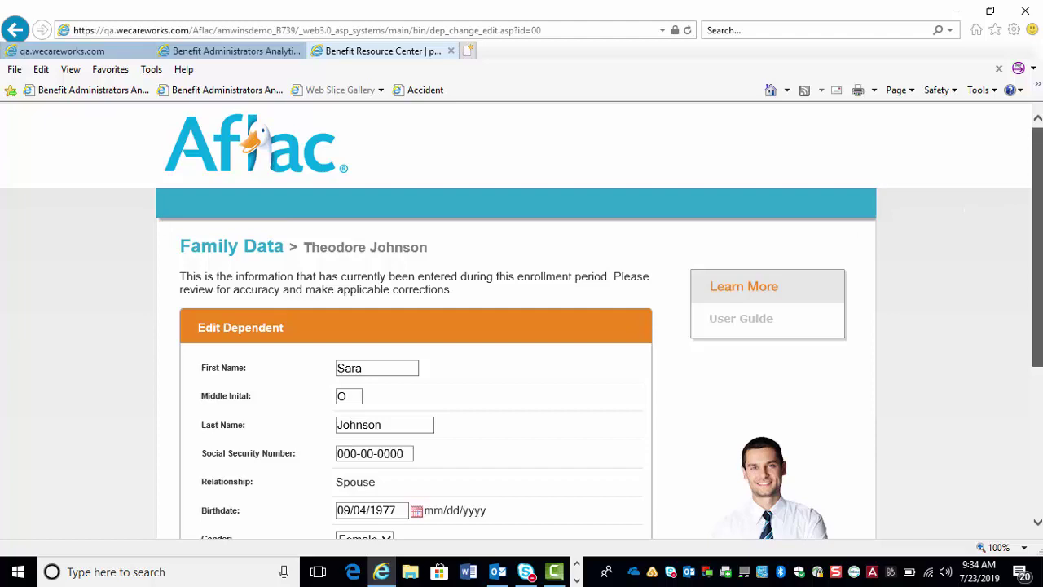
scroll(575, 371, "down", 3)
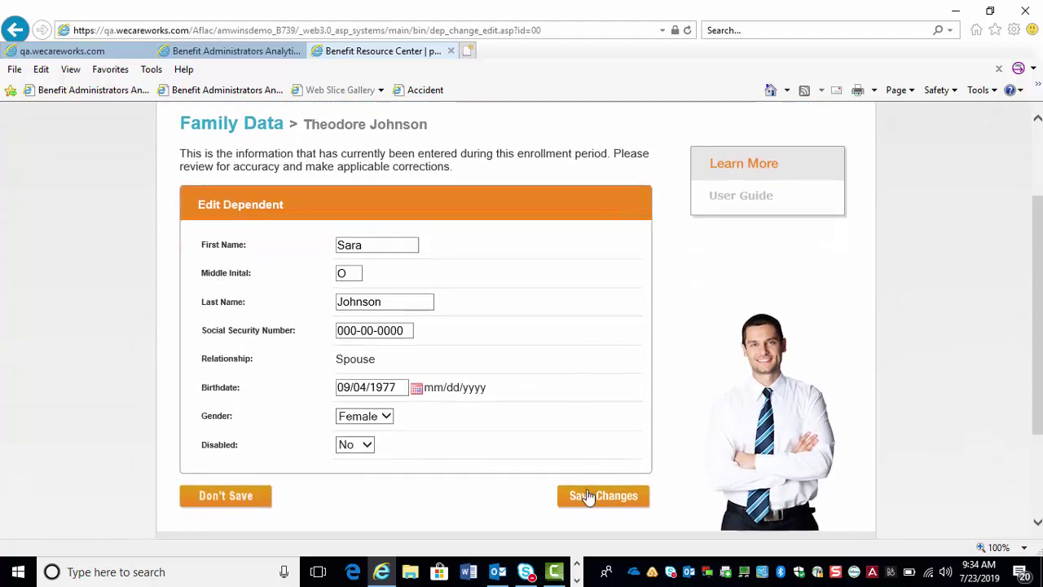
left_click(587, 497)
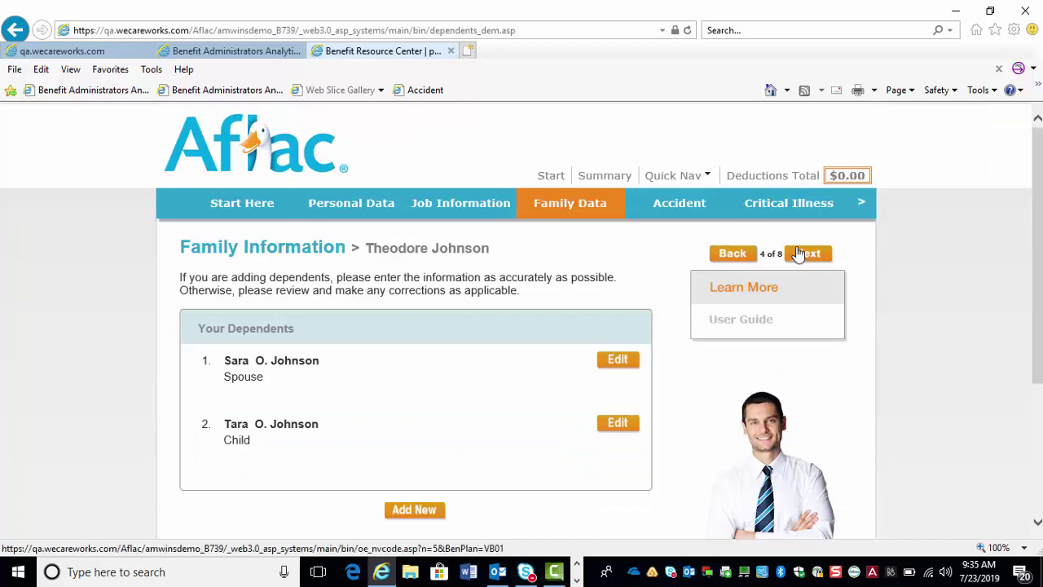
- Advance to Group Accident (5 of 8), shown as Waive Plan at $0.00 for plan year 6/1/2019–5/31/2020
left_click(807, 254)
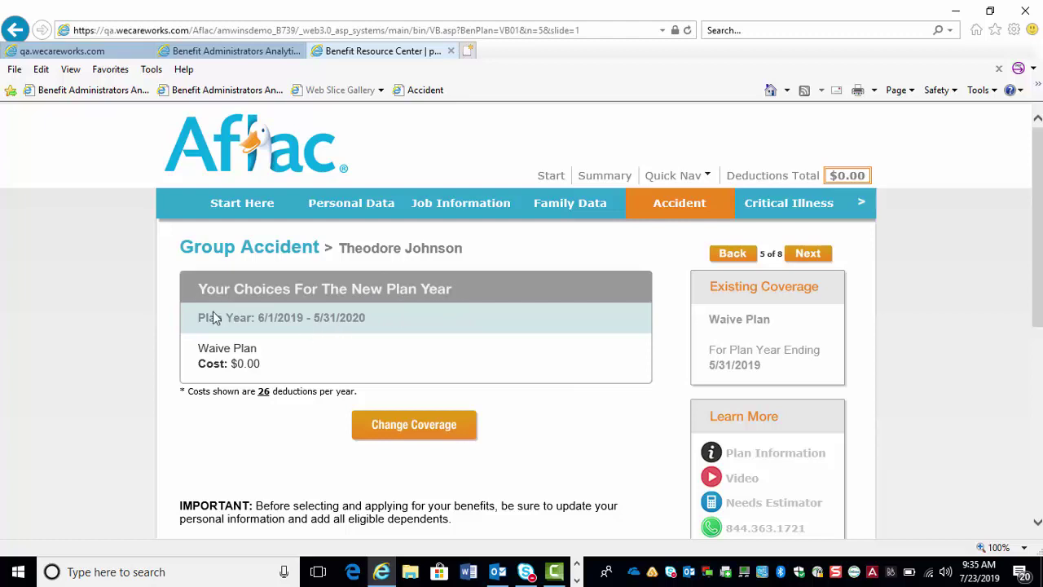
left_click_drag(198, 318, 370, 321)
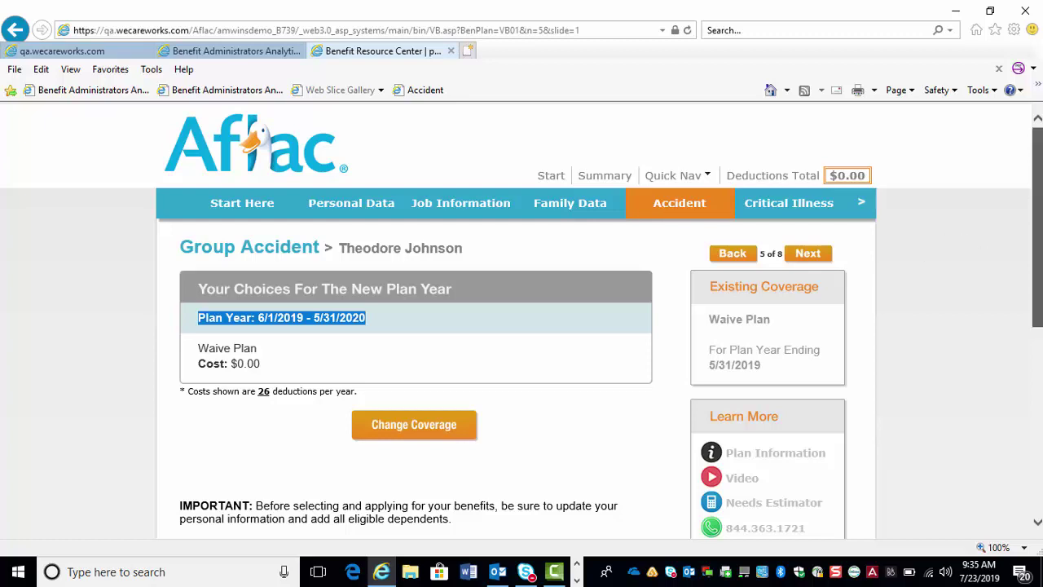
scroll(969, 286, "down", 2)
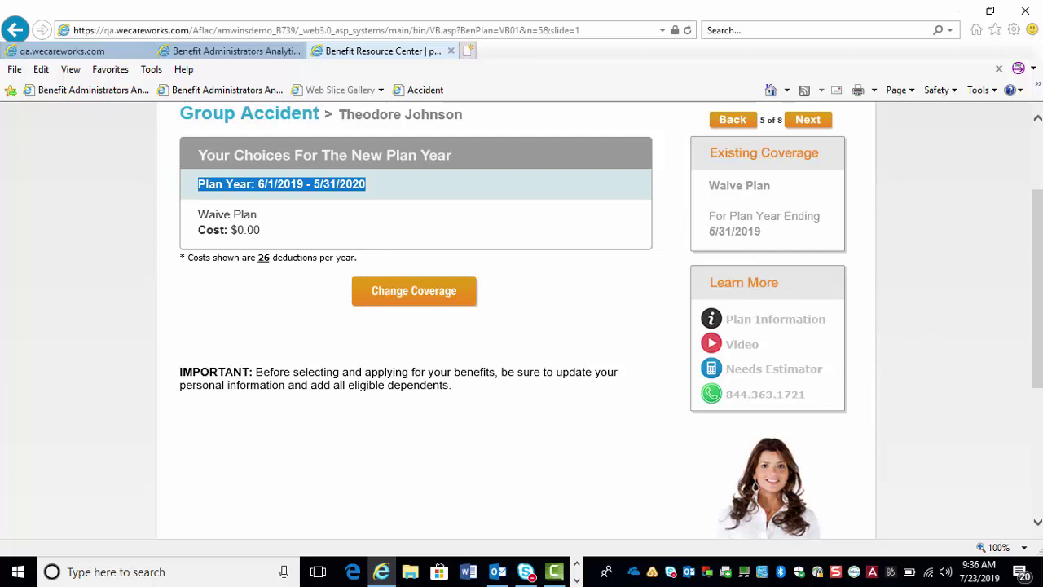
scroll(1038, 254, "up", 1)
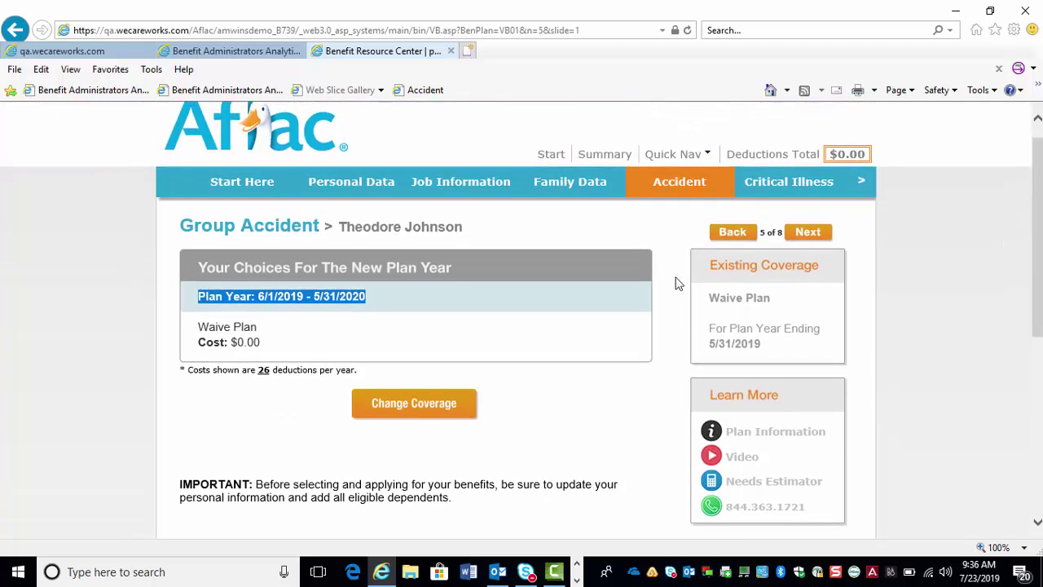
left_click_drag(186, 373, 341, 371)
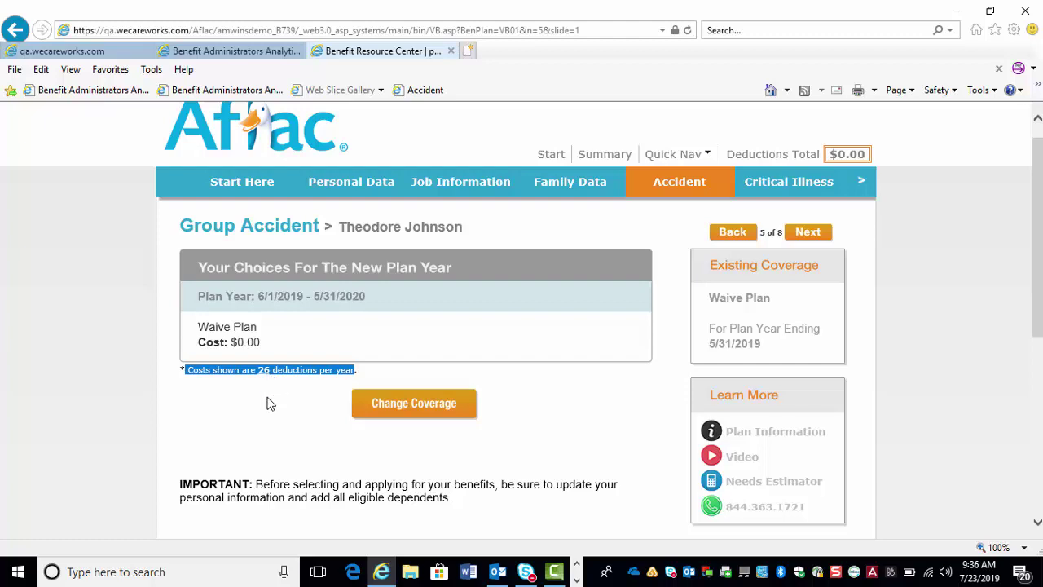
left_click(270, 404)
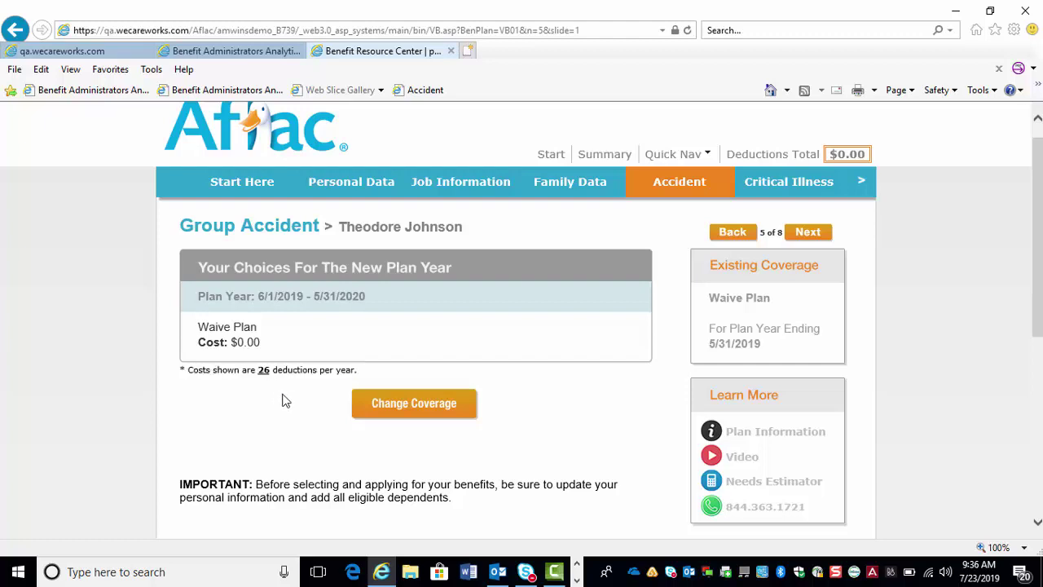
- Choose Change Coverage and apply for Group Accident, reaching Plan 1 at $7.48 bi-weekly
left_click(417, 409)
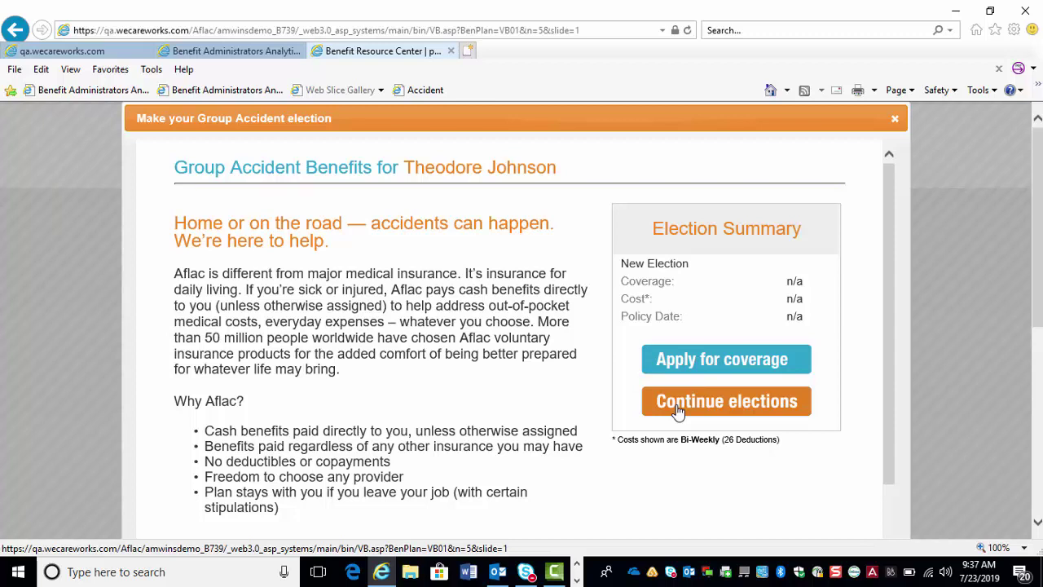
left_click(725, 361)
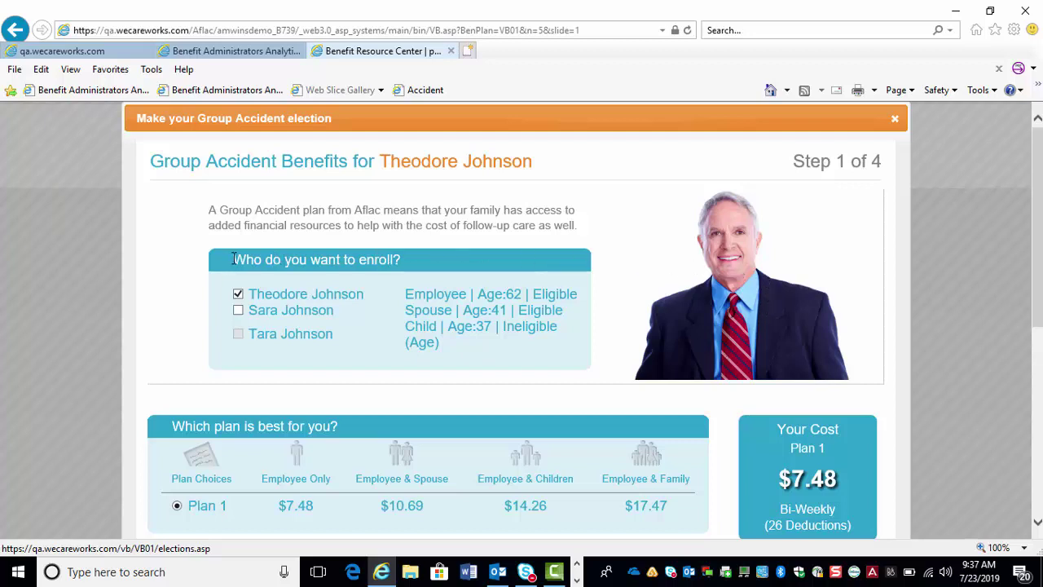
- Tick the spouse so Group Accident Plan 1 covers Employee & Spouse at $10.69 bi-weekly
left_click_drag(234, 259, 387, 251)
left_click(238, 311)
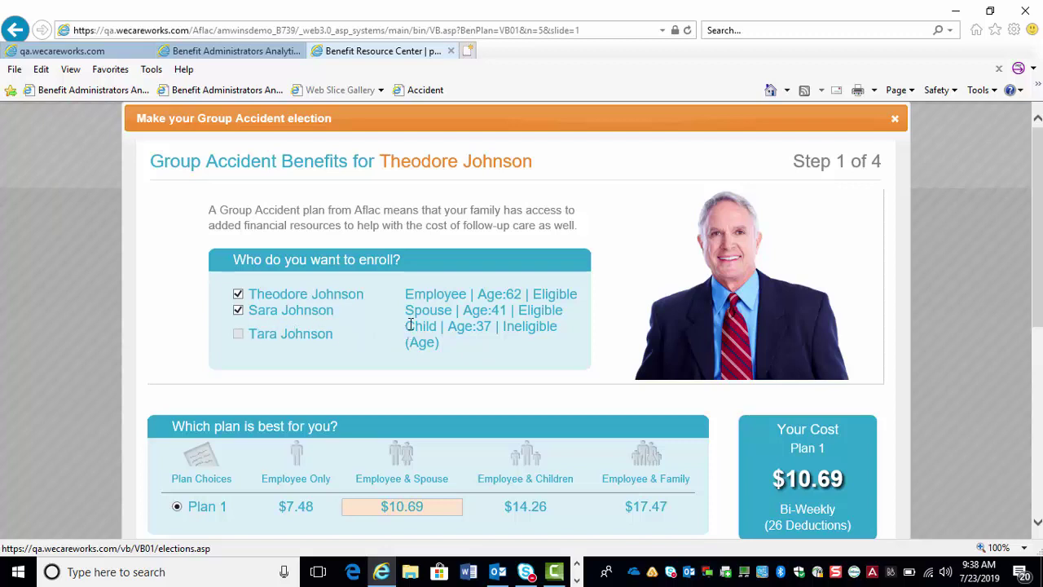
left_click_drag(407, 325, 561, 342)
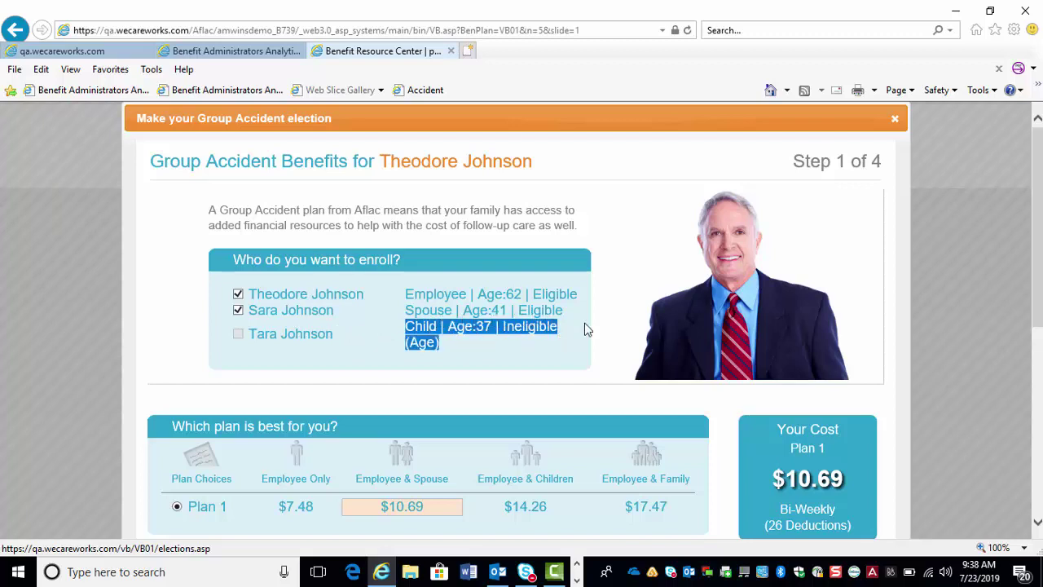
scroll(1039, 174, "down", 3)
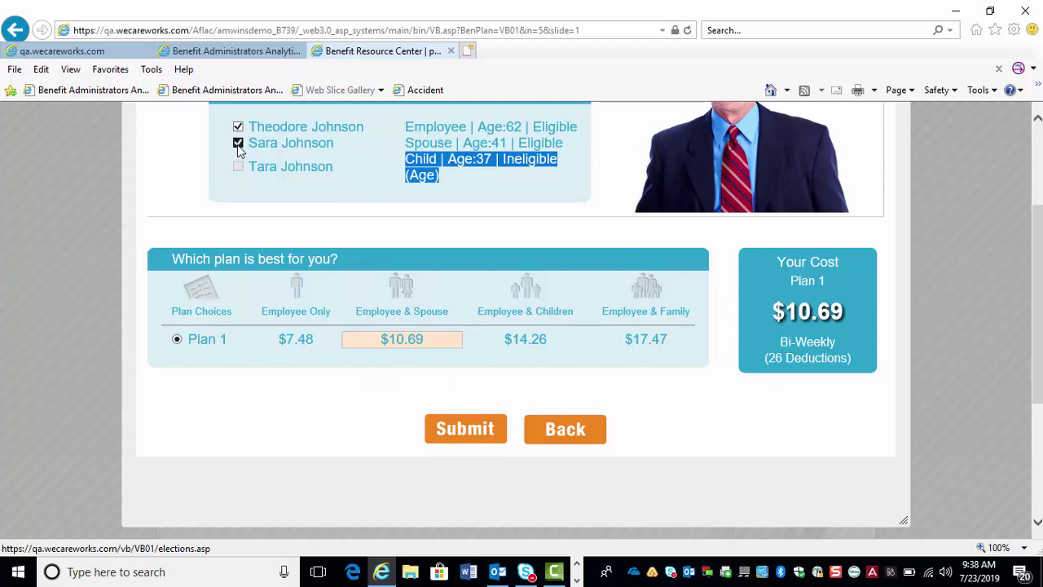
left_click(237, 143)
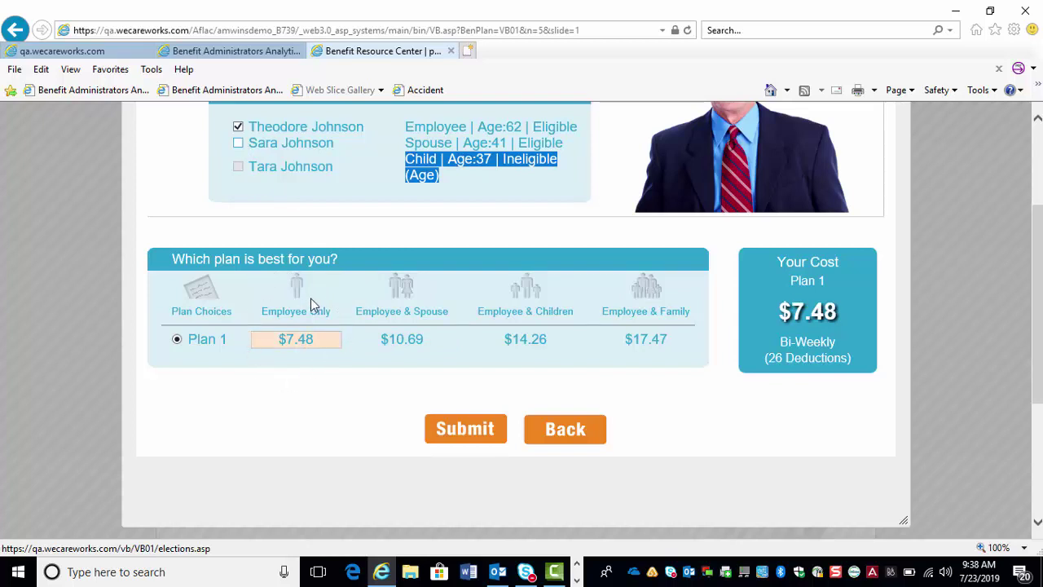
left_click(237, 144)
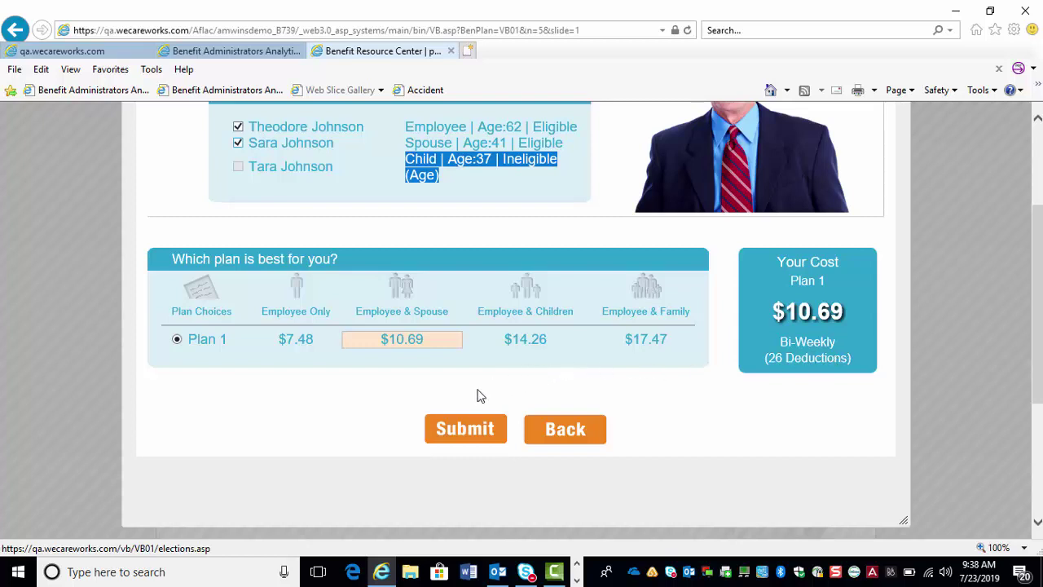
- Submit the enrollees, answer Yes to actively at work and No to replacing an Aflac policy, and submit
left_click(459, 434)
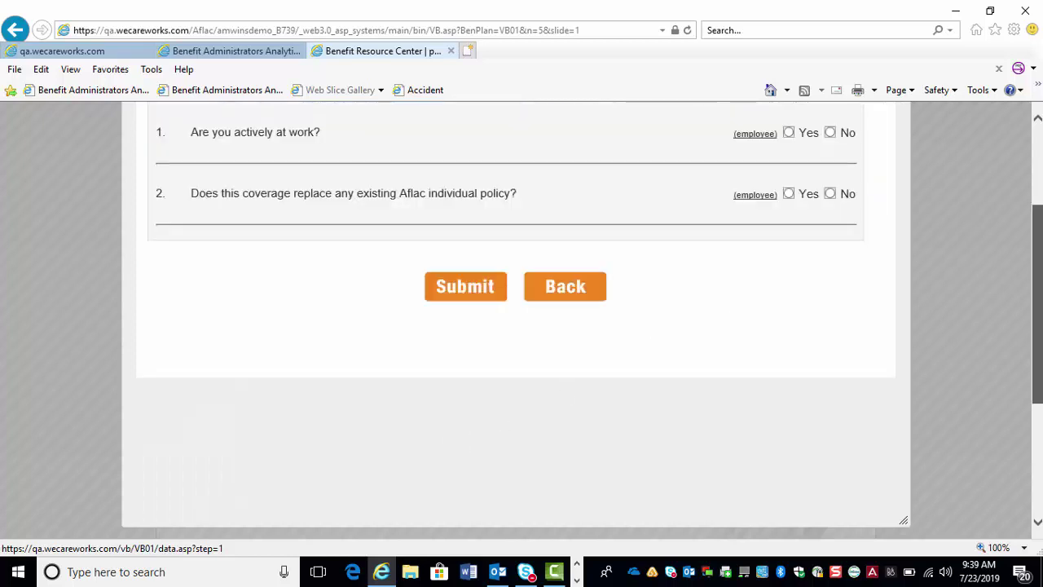
scroll(998, 180, "up", 3)
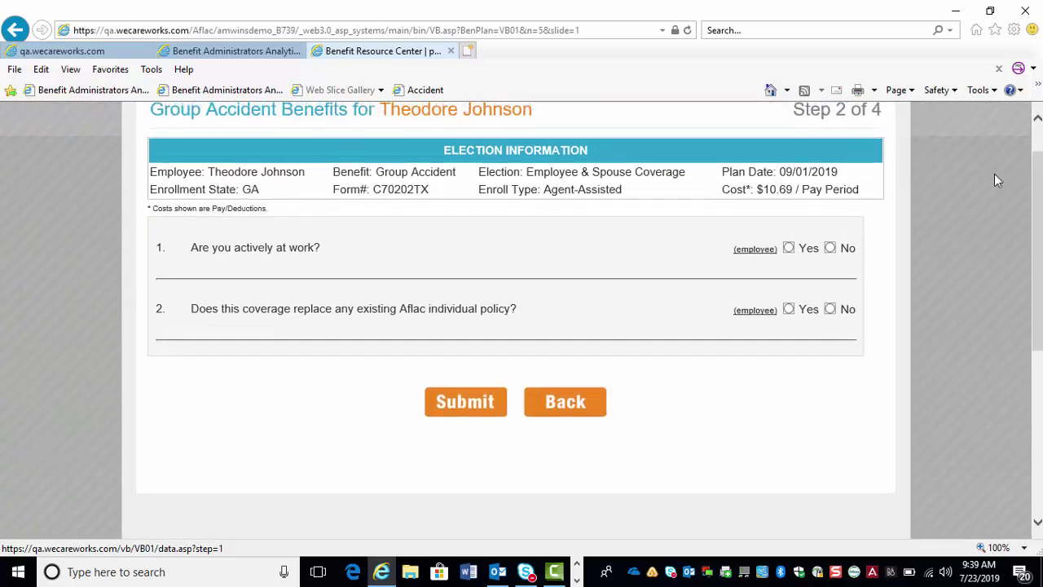
left_click(789, 250)
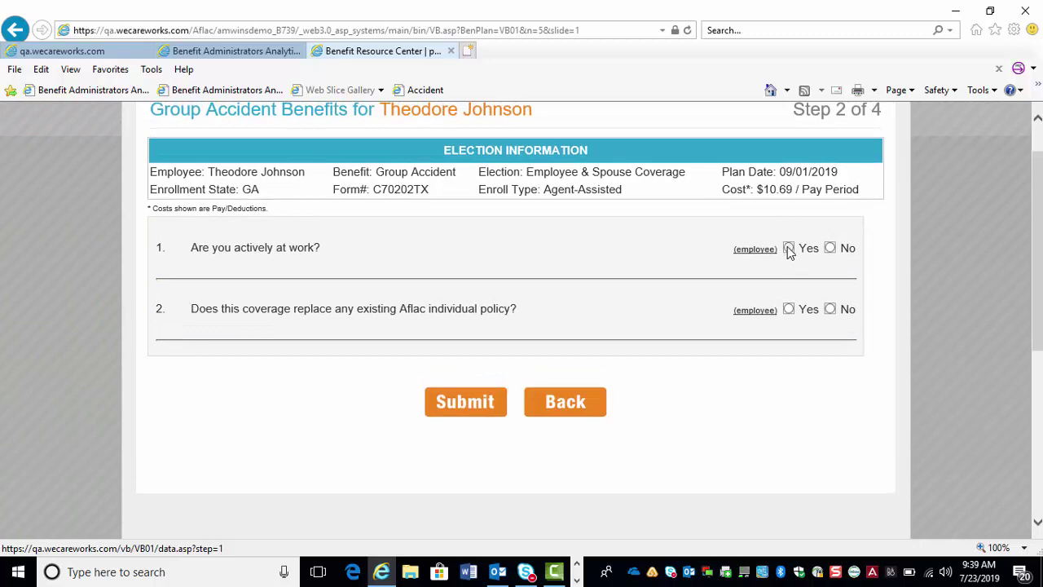
left_click(830, 310)
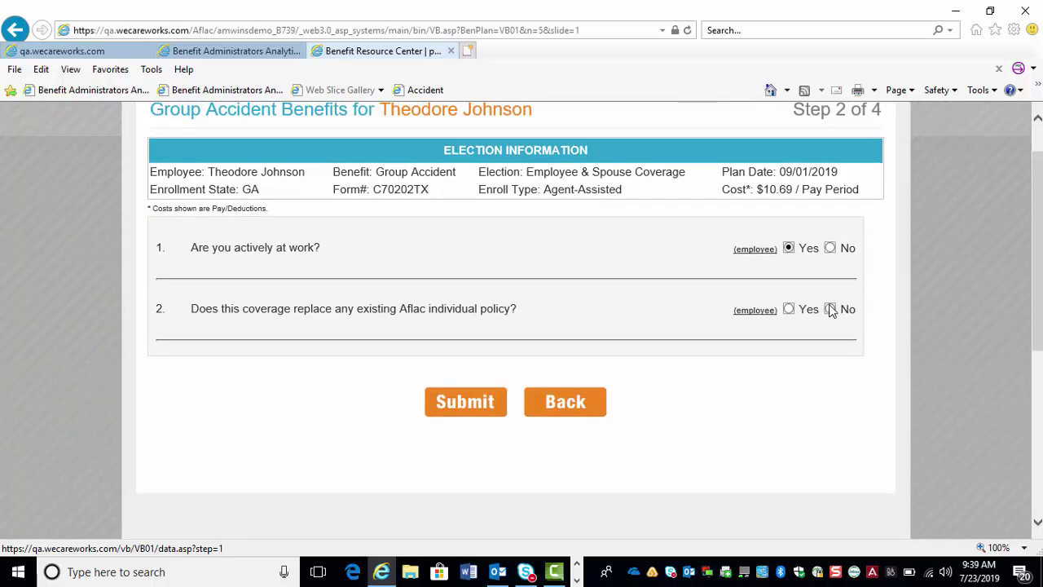
left_click(465, 402)
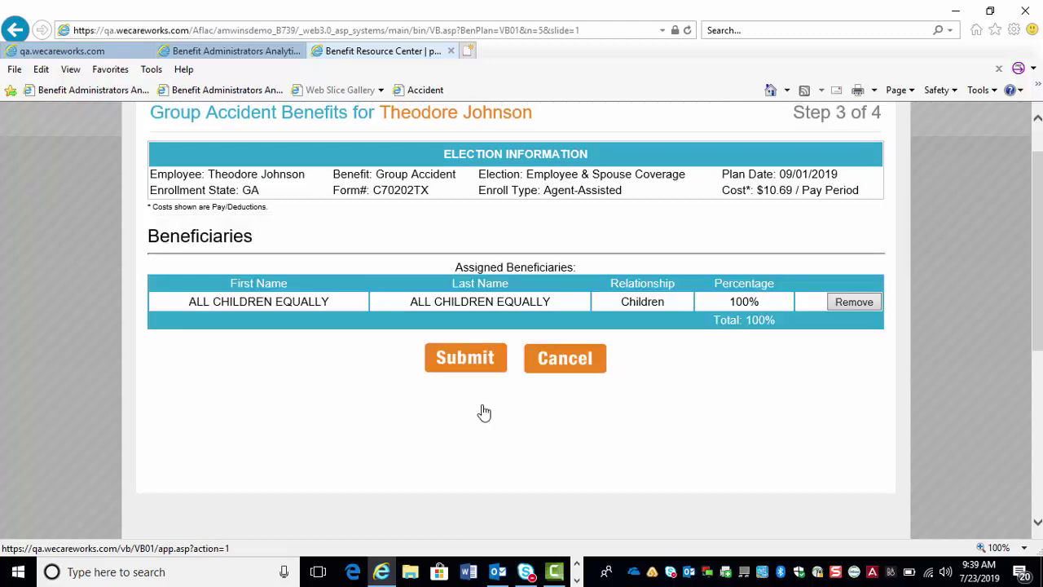
- Replace All Children Equally with the employee's mother as beneficiary, relationship Mother, at 100%
left_click(854, 303)
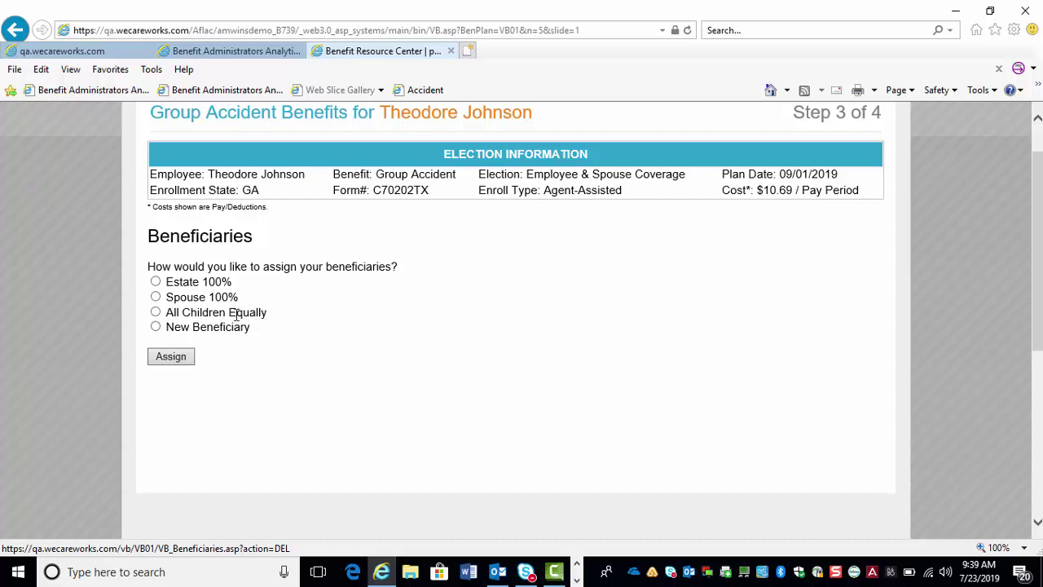
left_click(156, 328)
left_click(169, 357)
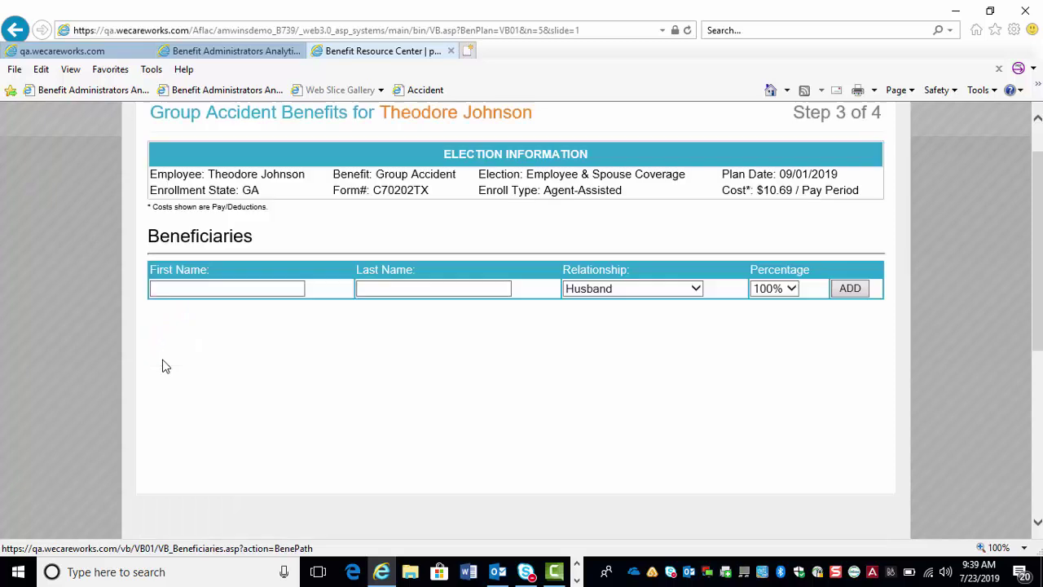
left_click(207, 291)
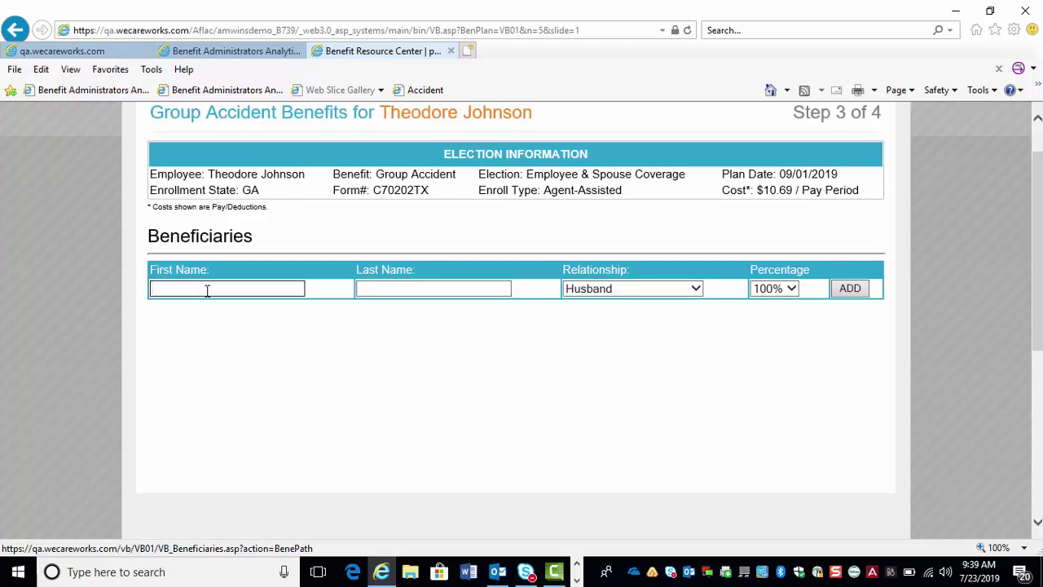
key("Tab")
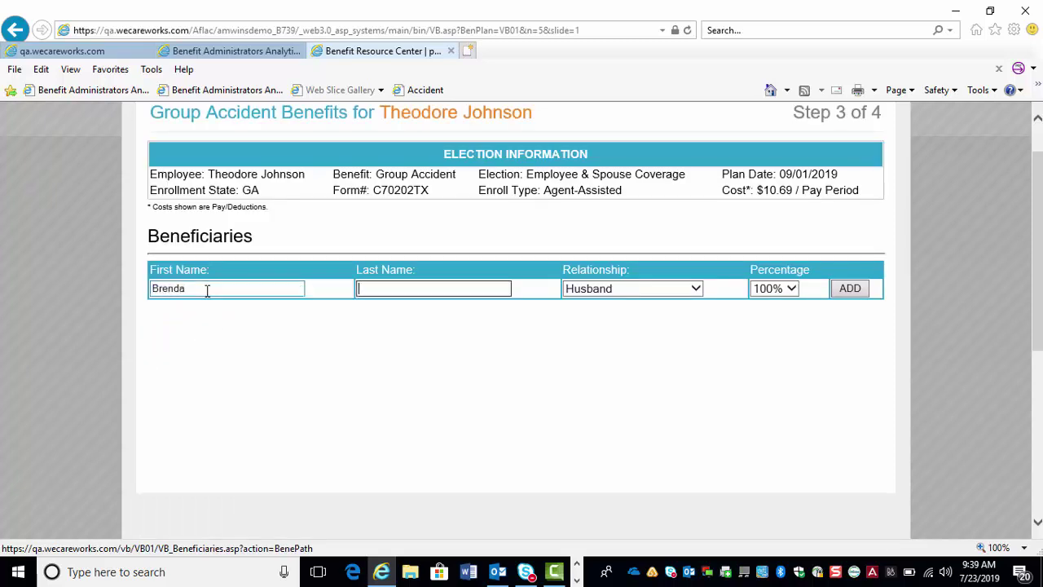
left_click(603, 289)
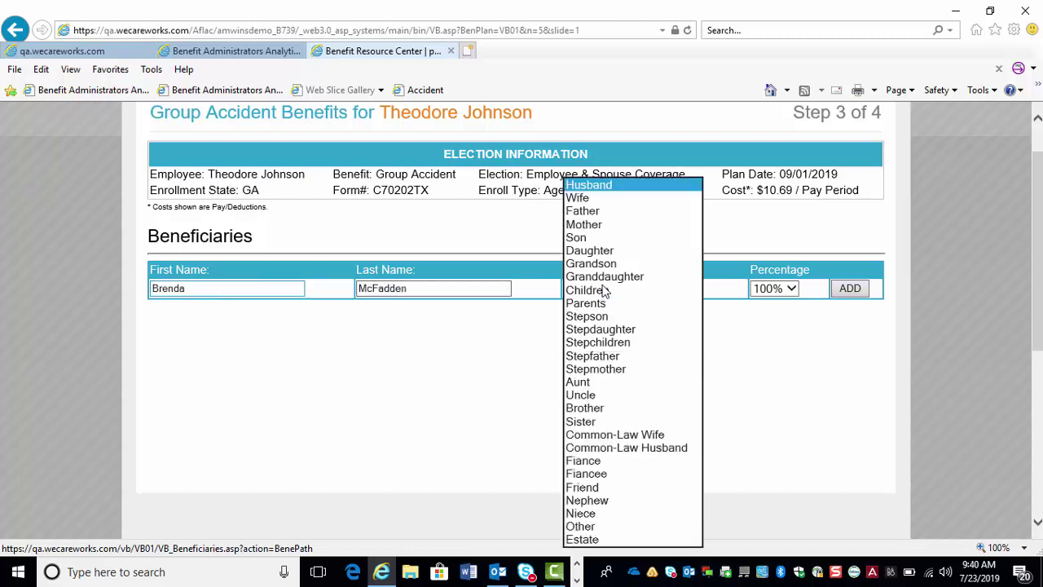
left_click(588, 228)
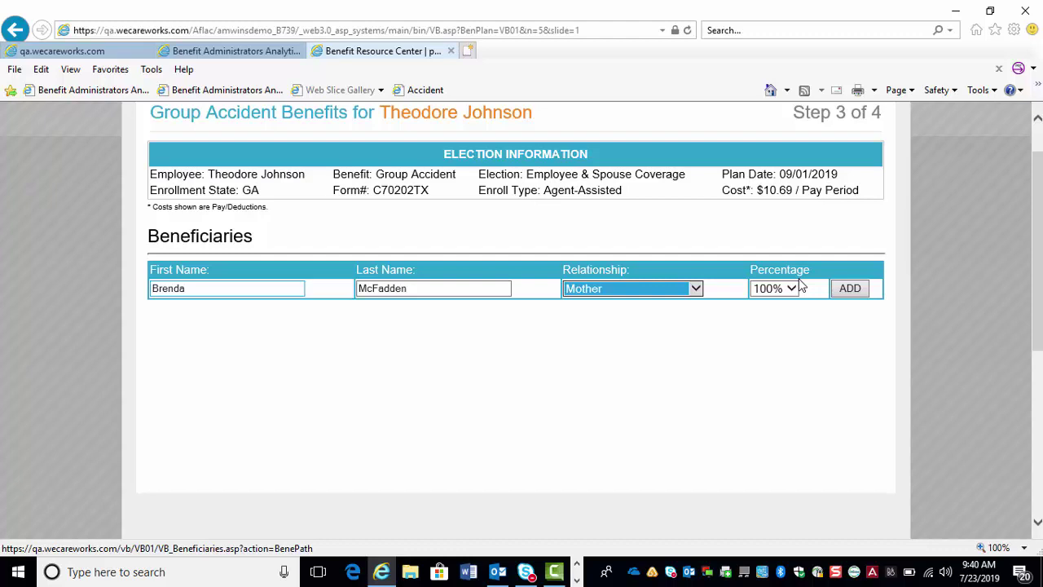
left_click(848, 289)
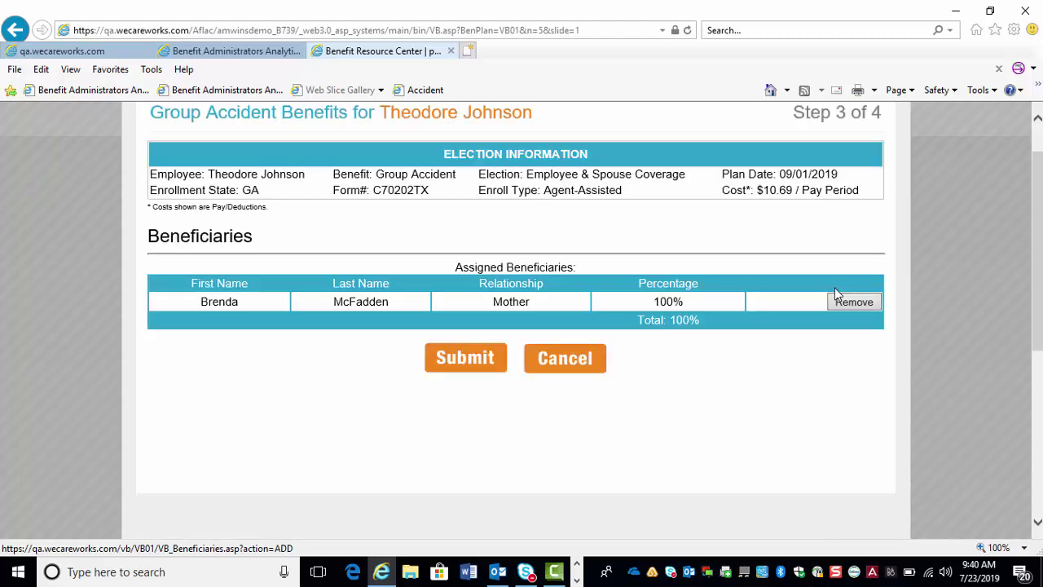
- Submit the beneficiary and agree to the Group Accident terms and conditions
left_click(483, 360)
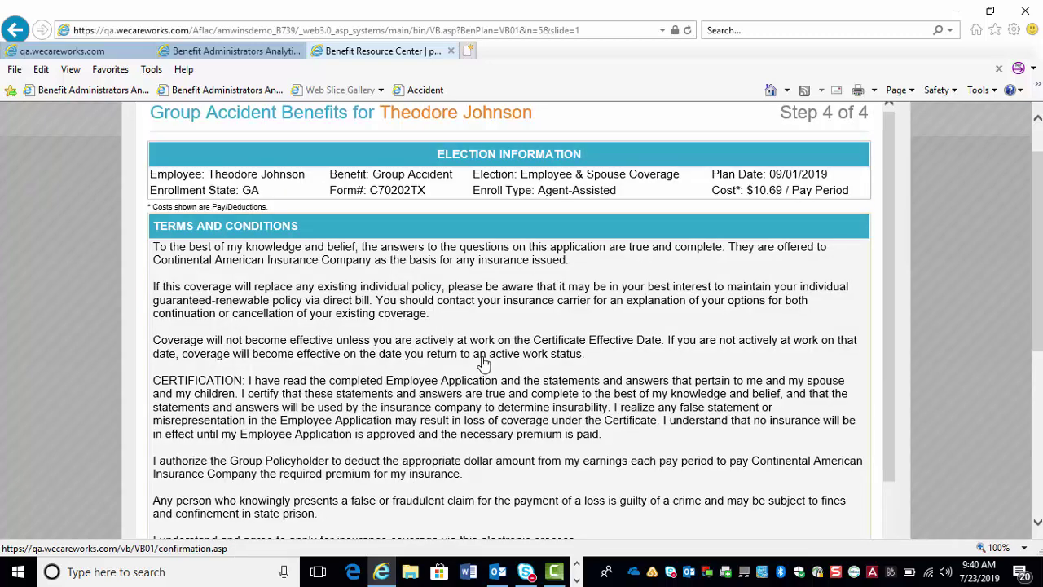
left_click_drag(1040, 166, 1029, 218)
scroll(880, 216, "down", 4)
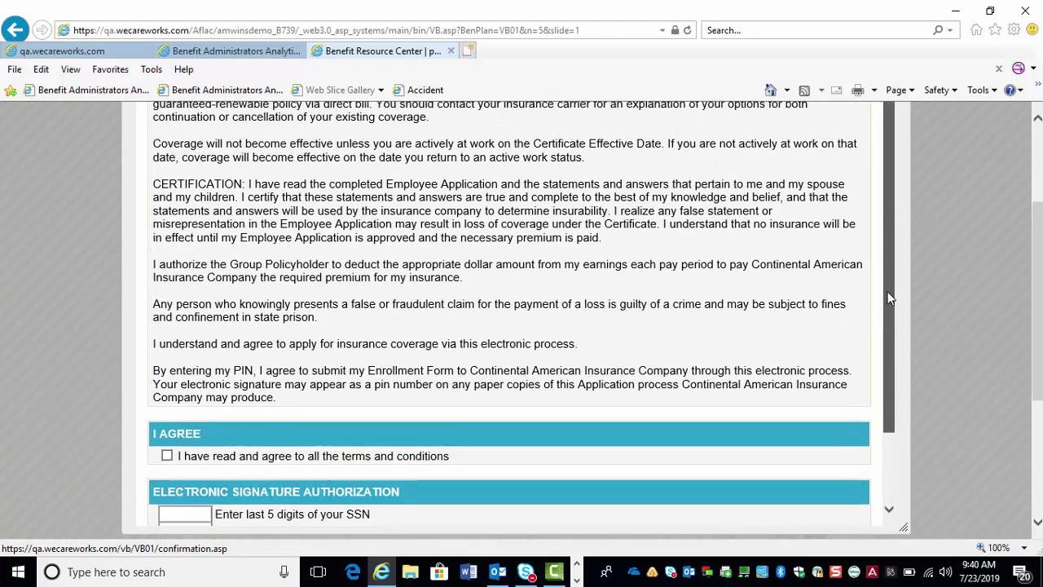
left_click(167, 392)
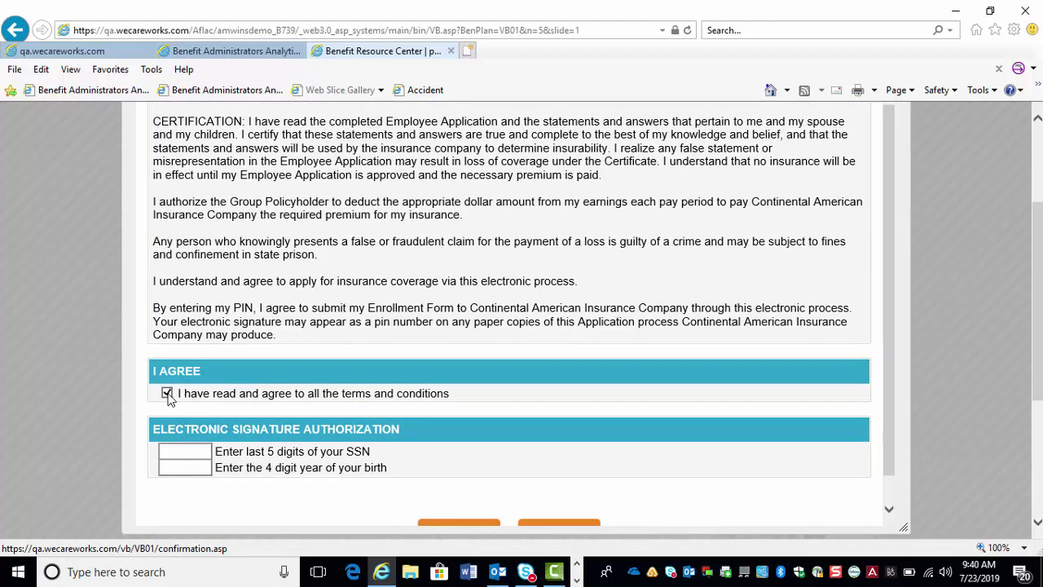
- Enter the last 5 SSN digits and begin typing the birth year for the signature
left_click(169, 454)
type("12345")
left_click(201, 467)
type("99")
scroll(893, 278, "down", 1)
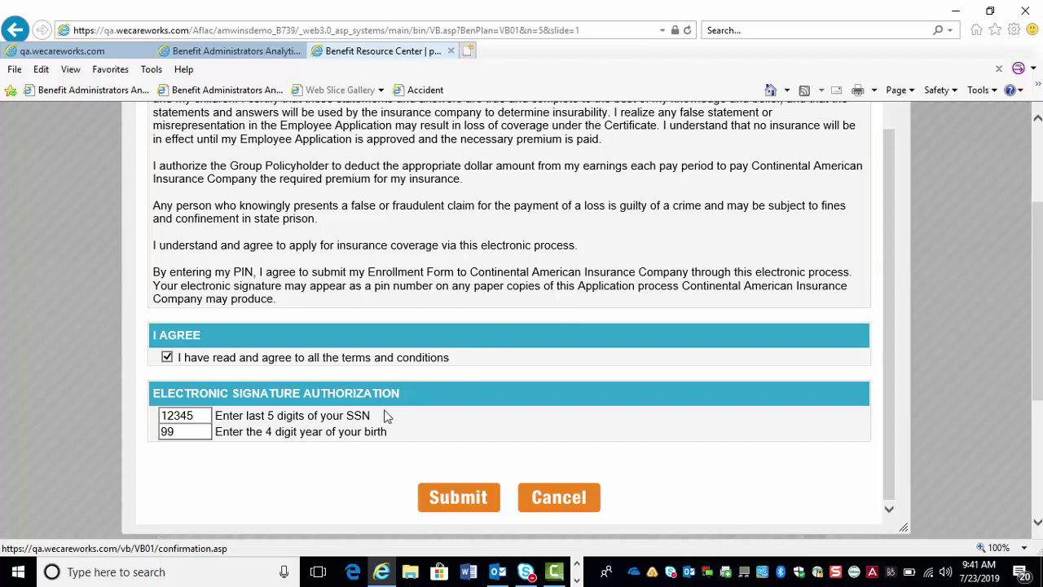
- Submit the signed Group Accident application and continue past the $10.69 Plan 1 Employee and Spouse summary
left_click(458, 499)
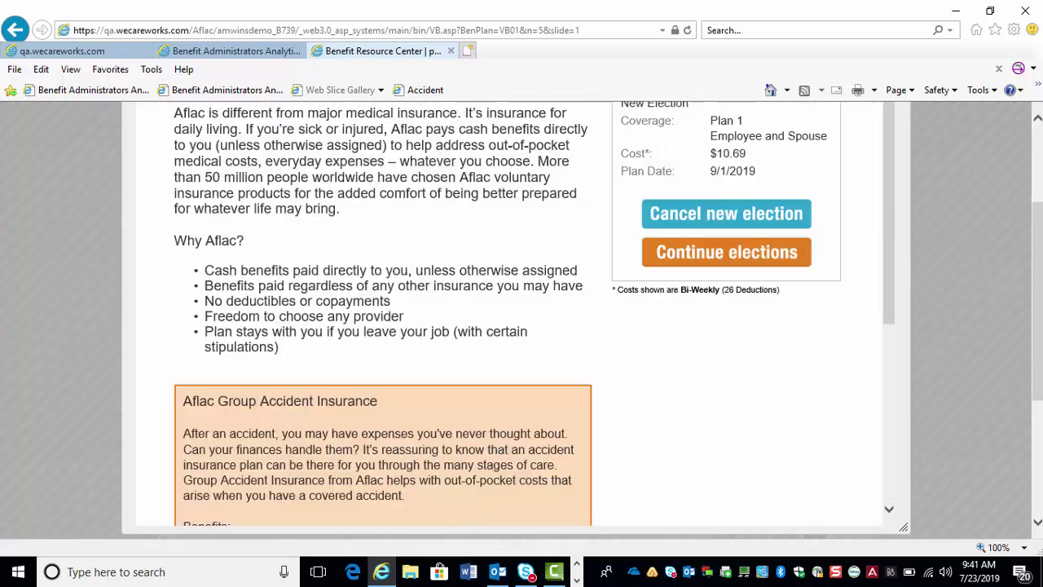
scroll(1036, 208, "up", 1)
scroll(1036, 208, "up", 2)
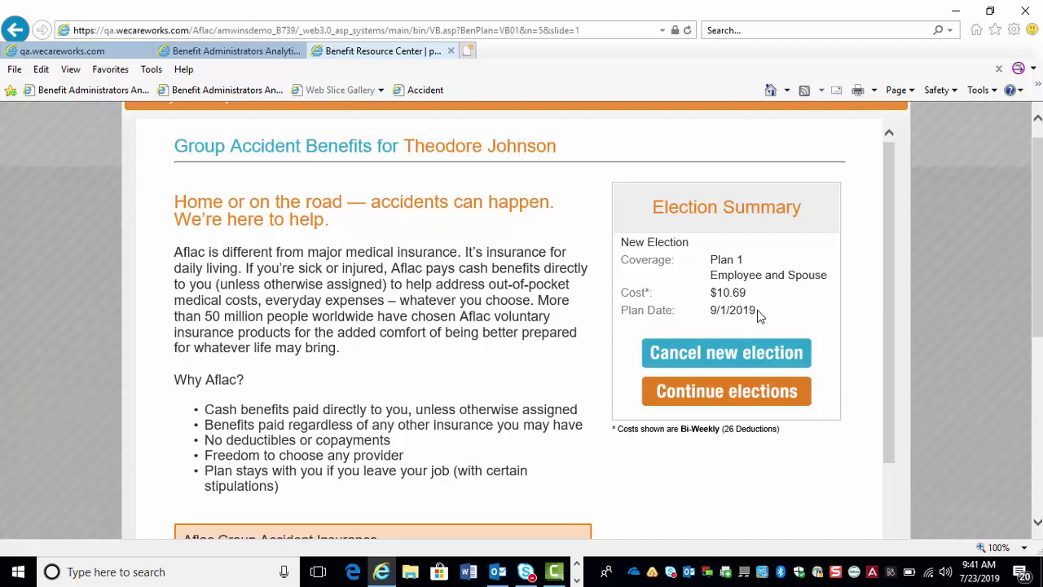
left_click(760, 399)
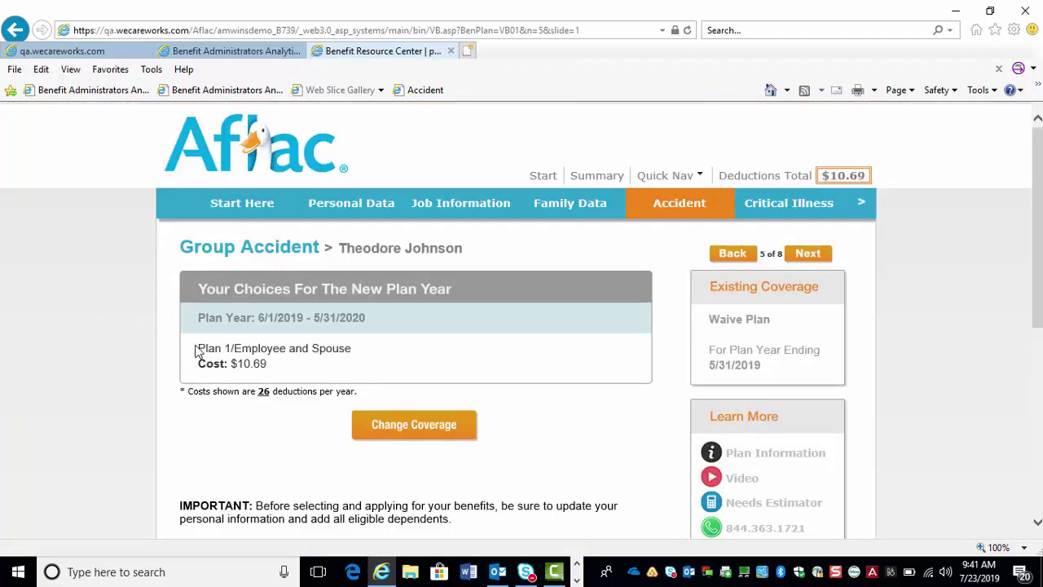
left_click_drag(202, 346, 355, 348)
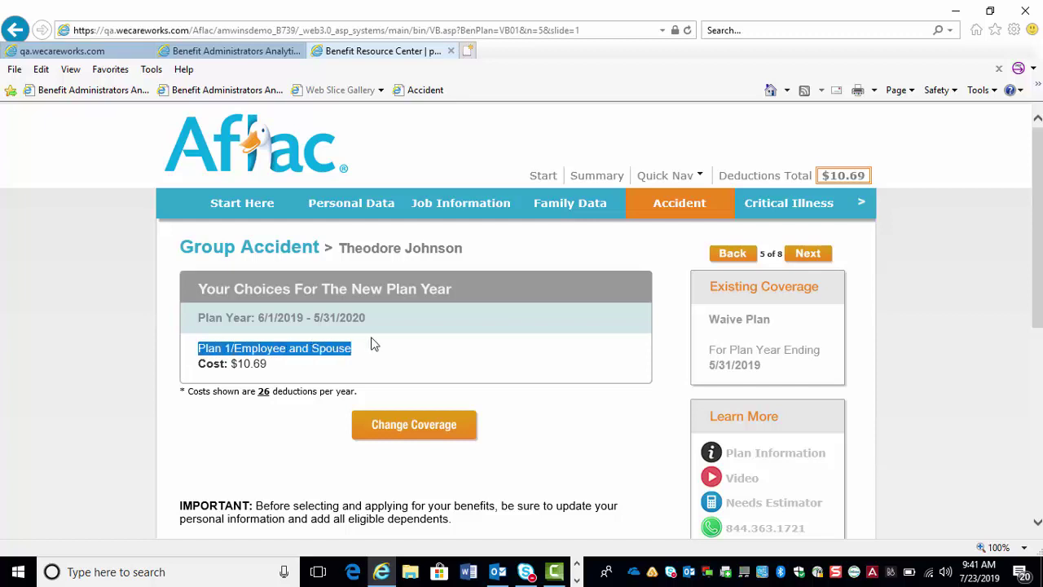
- Advance to Group Critical Illness (step 6 of 8) and open its coverage election window
left_click(812, 254)
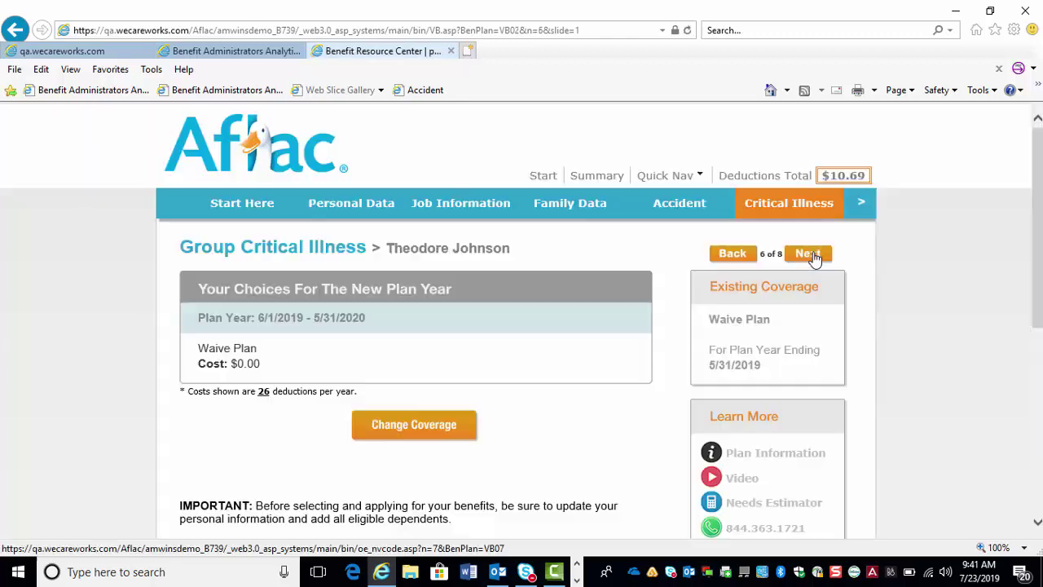
left_click_drag(1040, 160, 1041, 188)
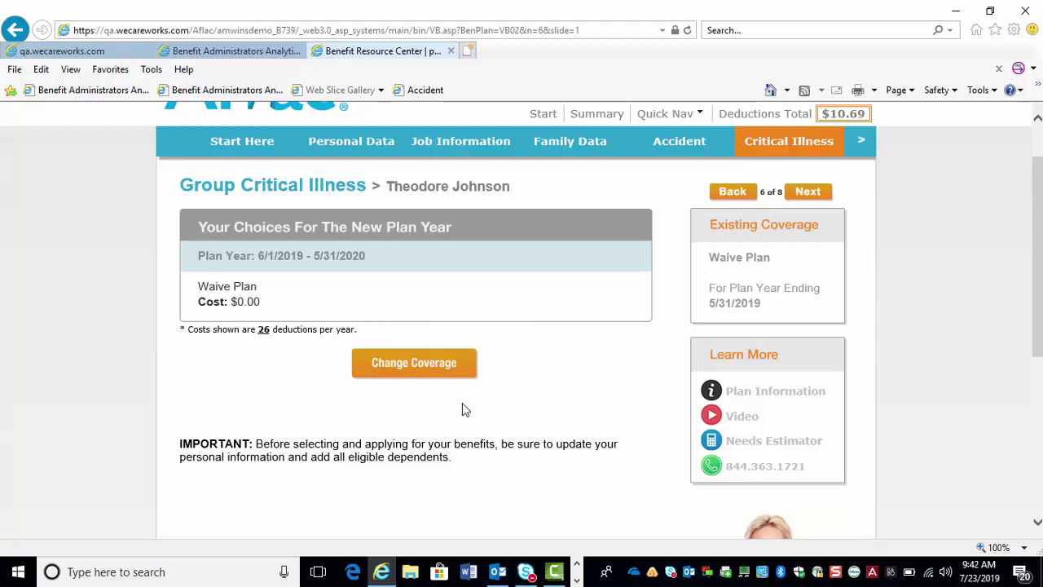
left_click(413, 365)
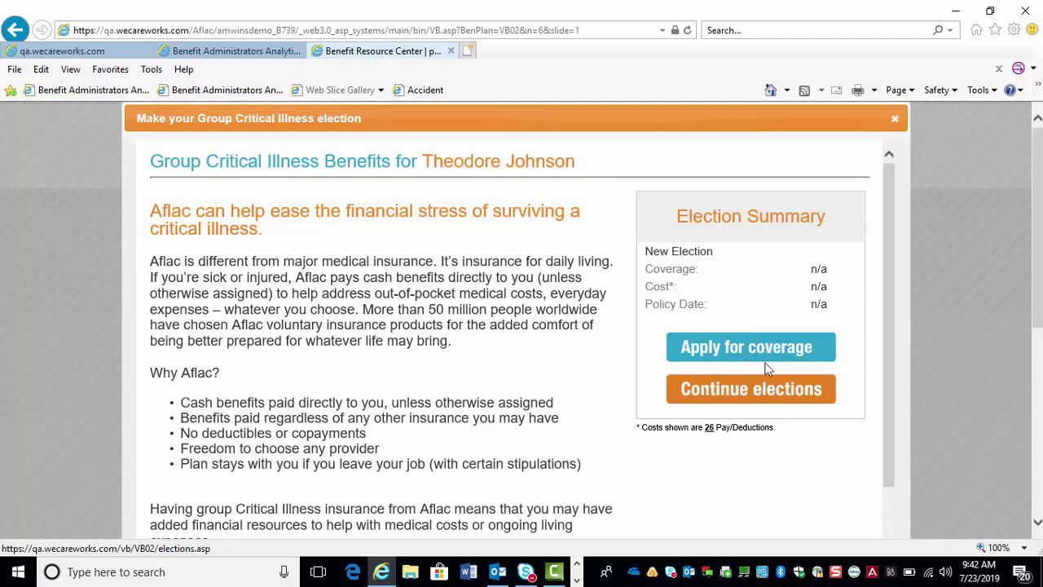
- Apply for Critical Illness coverage and answer No to tobacco use for employee and spouse
left_click(711, 352)
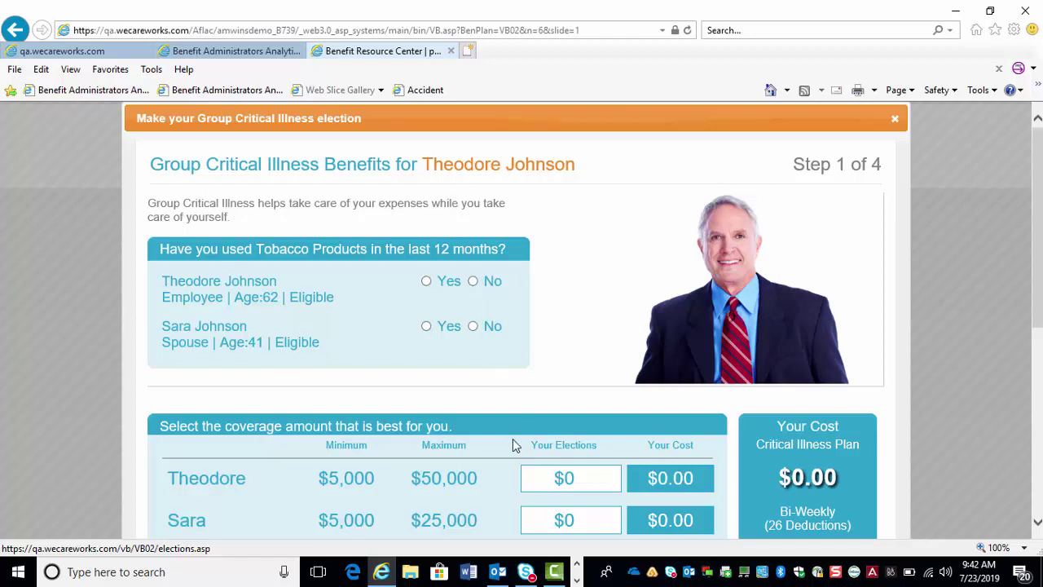
scroll(697, 319, "down", 2)
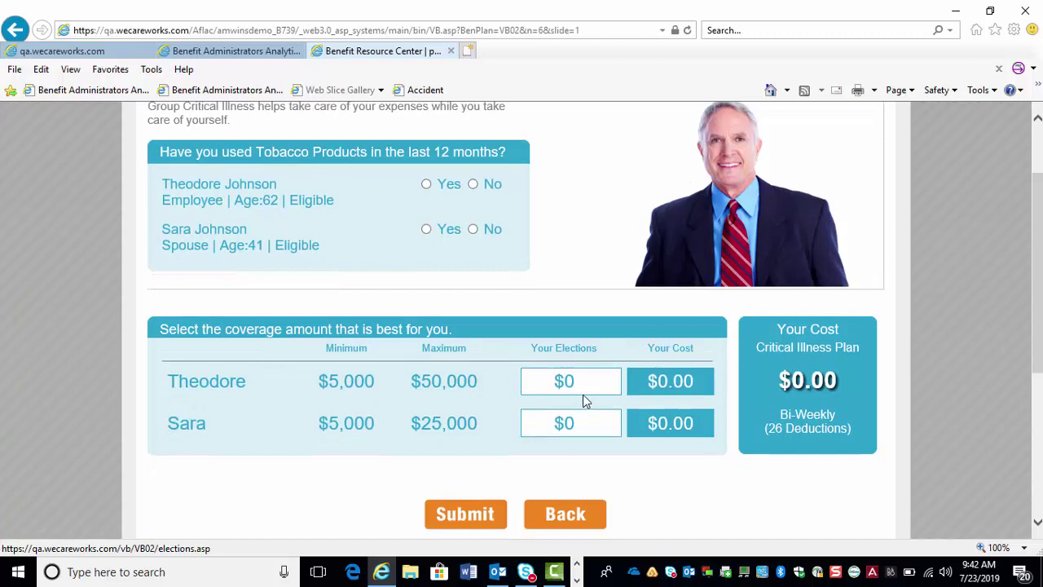
left_click(546, 381)
left_click(472, 185)
left_click(472, 230)
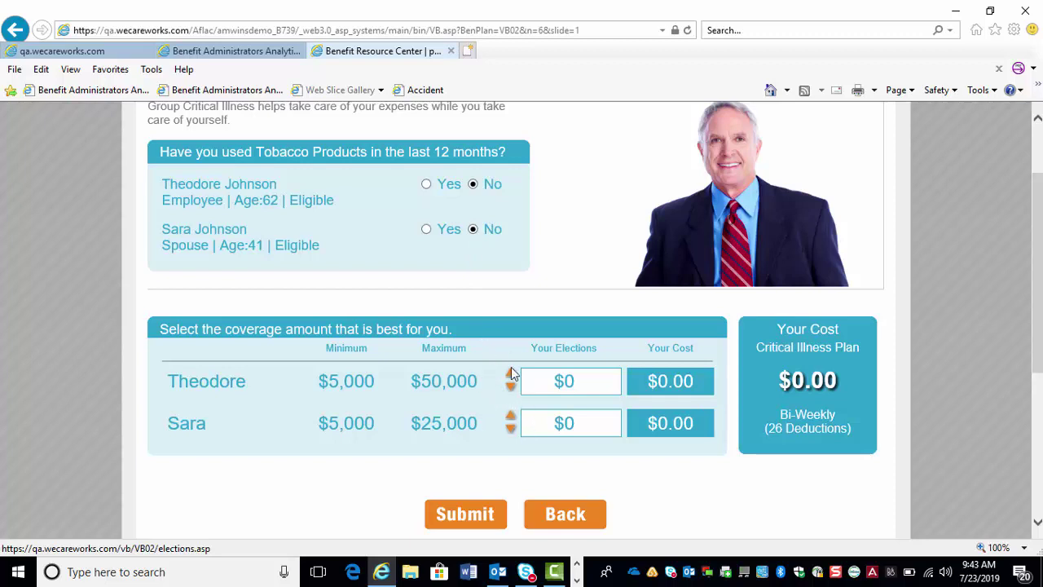
- Adjust the employee's Critical Illness coverage with the spinner, settling on $15000 at $43.83 bi-weekly
left_click(511, 373)
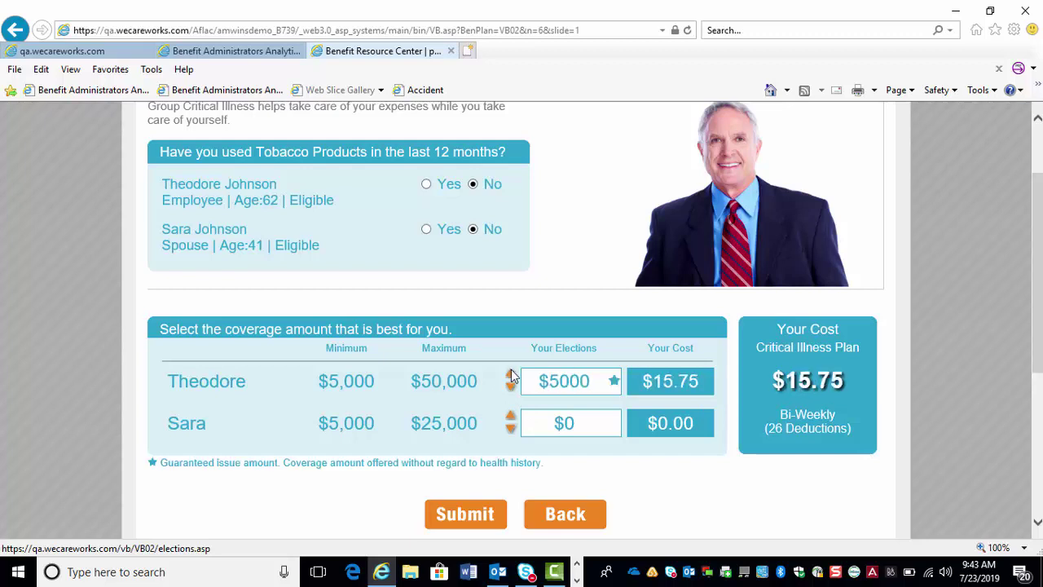
left_click(511, 373)
left_click(511, 374)
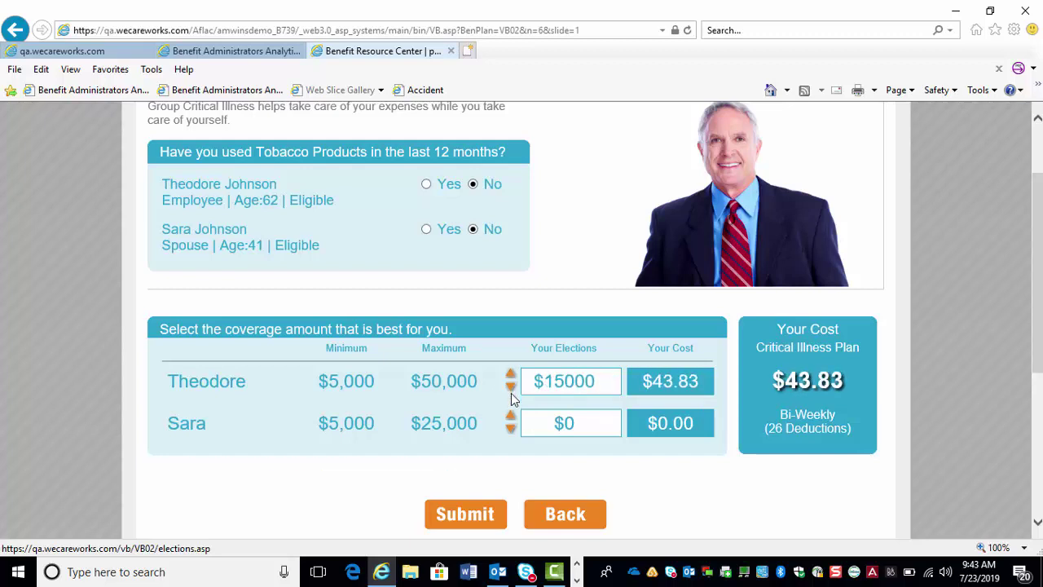
left_click(511, 388)
left_click(511, 388)
left_click(511, 387)
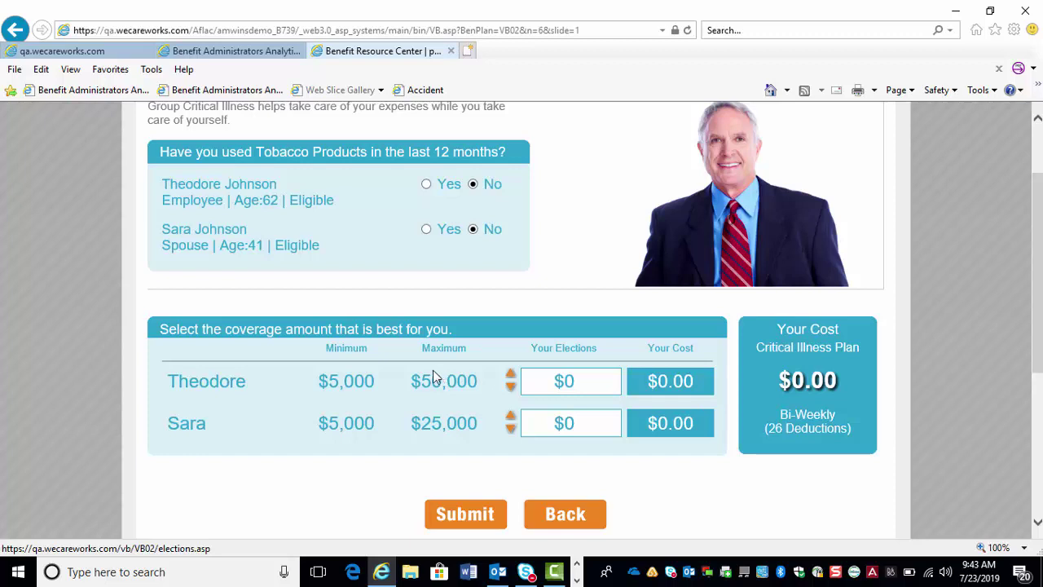
left_click(511, 376)
left_click(511, 376)
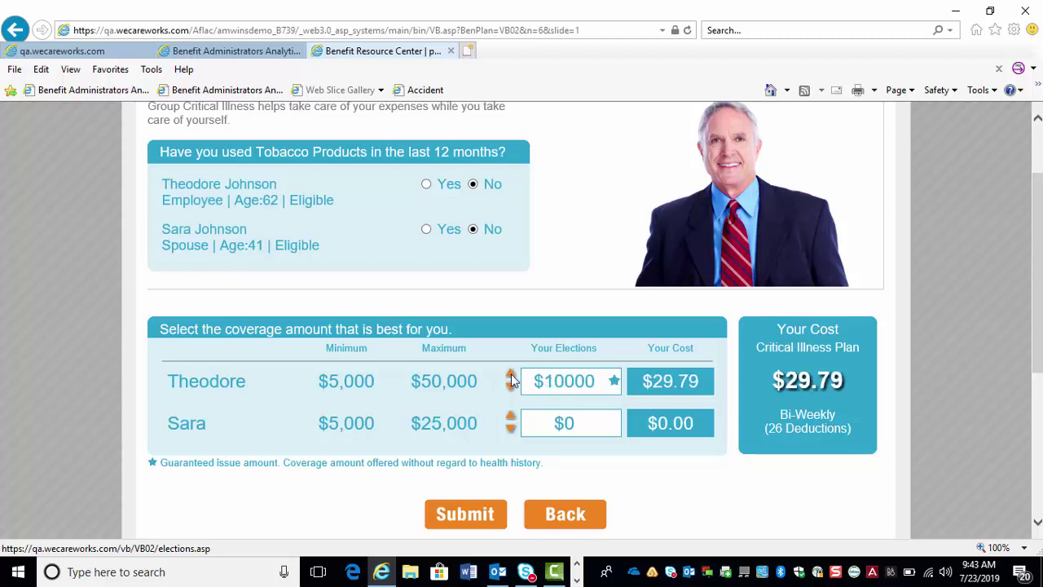
left_click(511, 375)
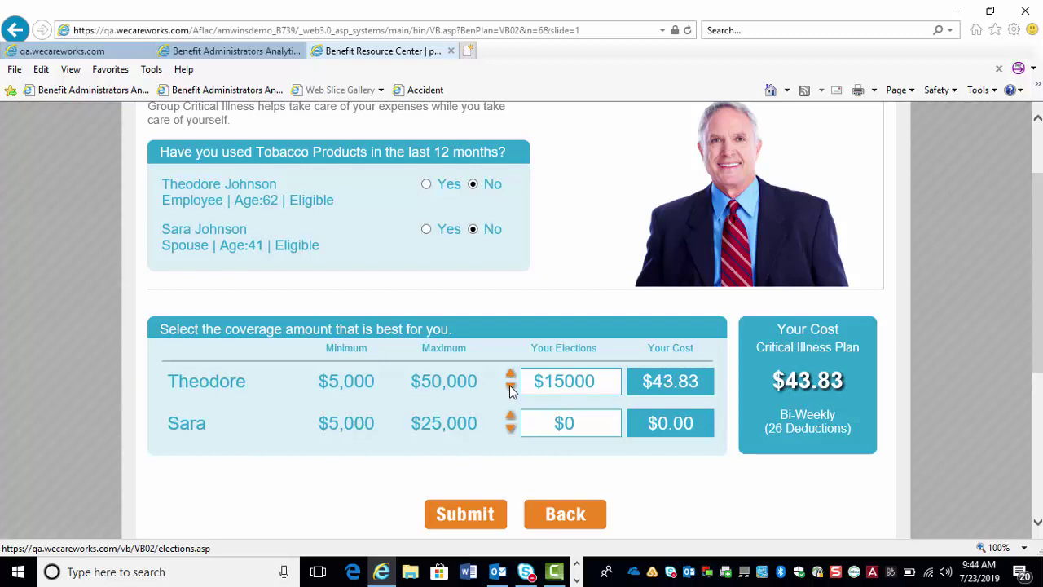
left_click(511, 385)
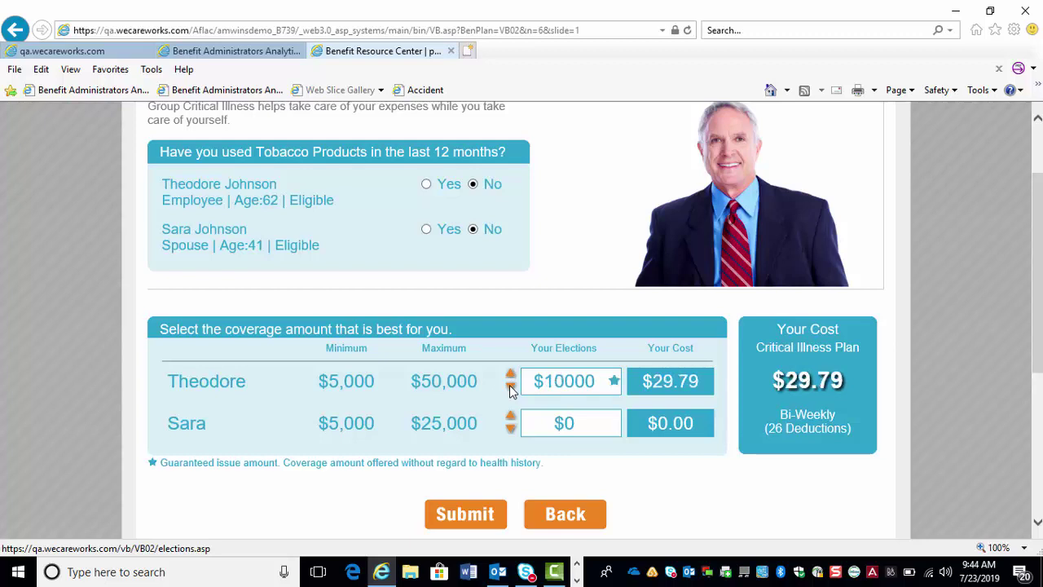
left_click(511, 385)
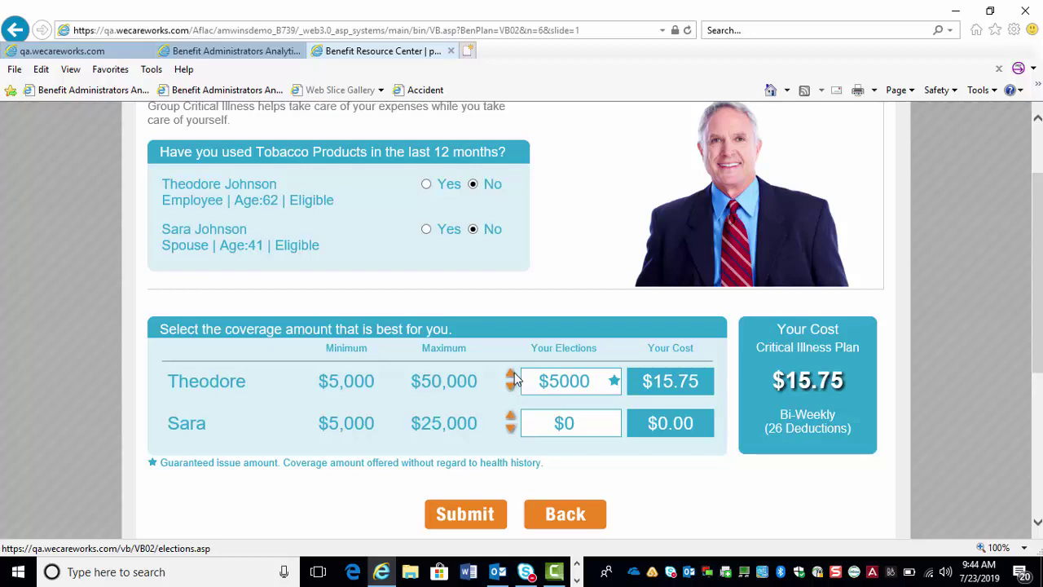
left_click(511, 376)
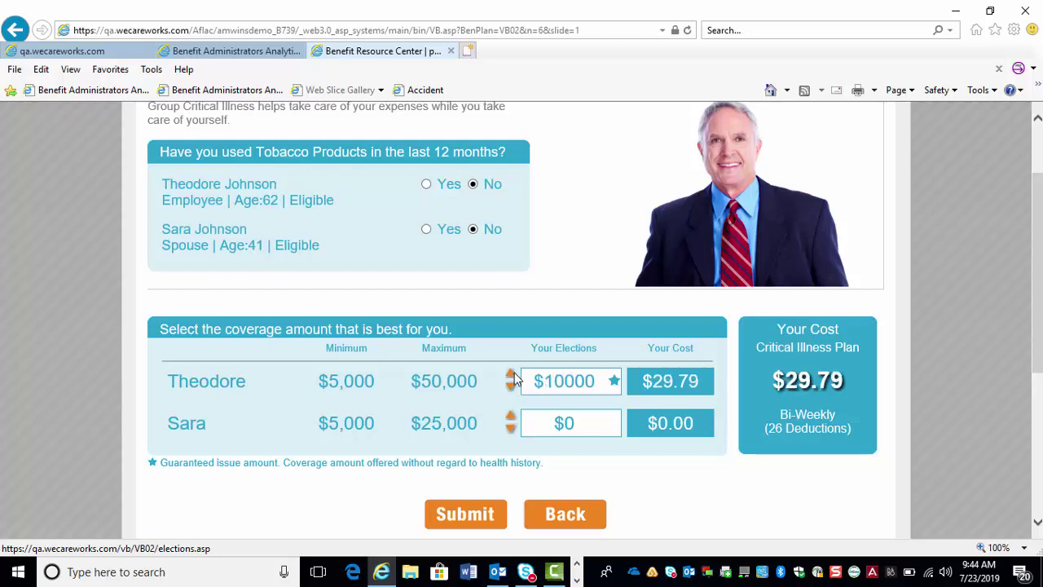
left_click(511, 376)
left_click(511, 376)
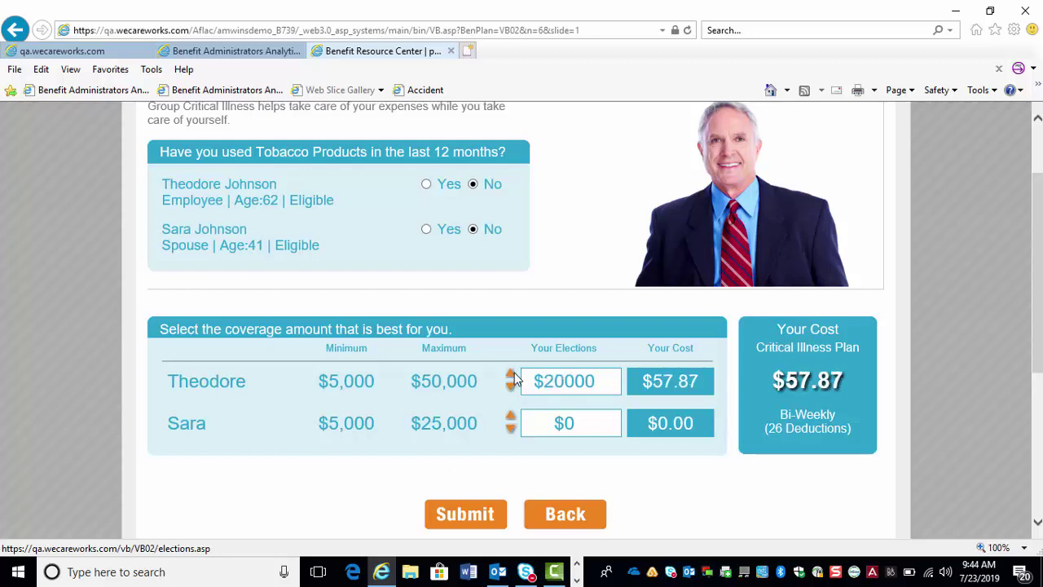
left_click(511, 376)
left_click(512, 376)
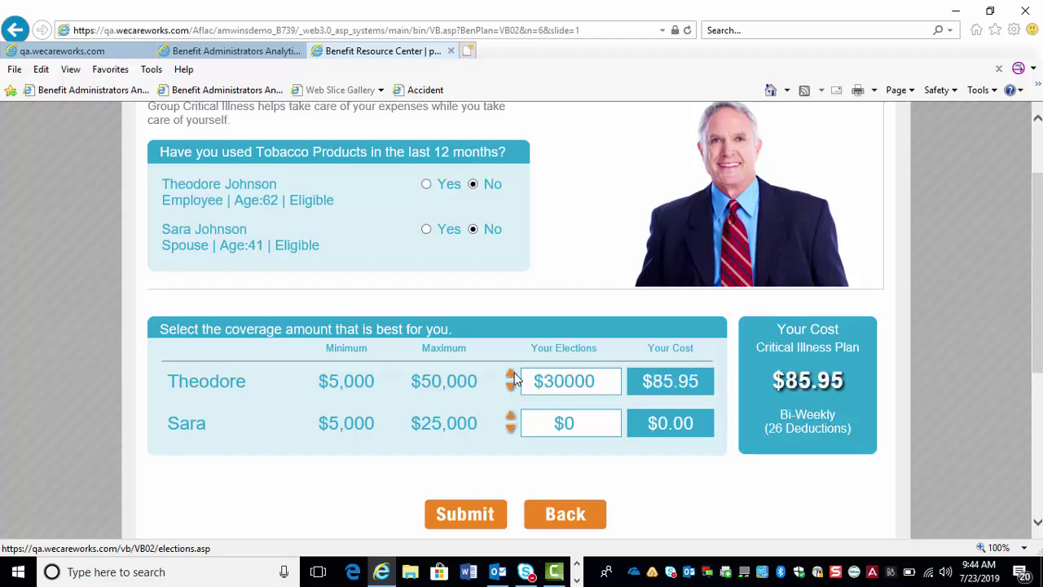
left_click(512, 376)
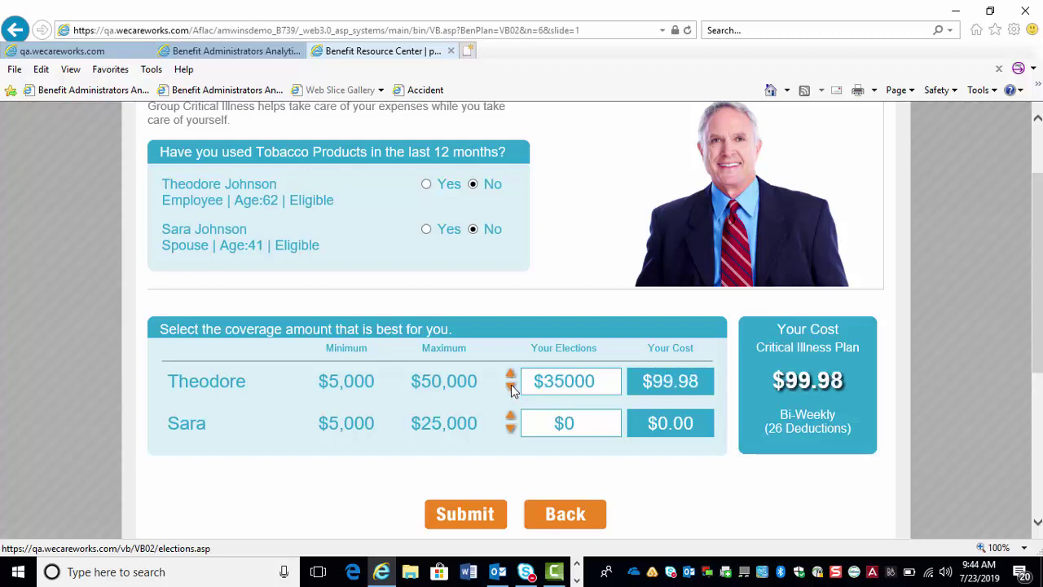
left_click(511, 386)
left_click(511, 386)
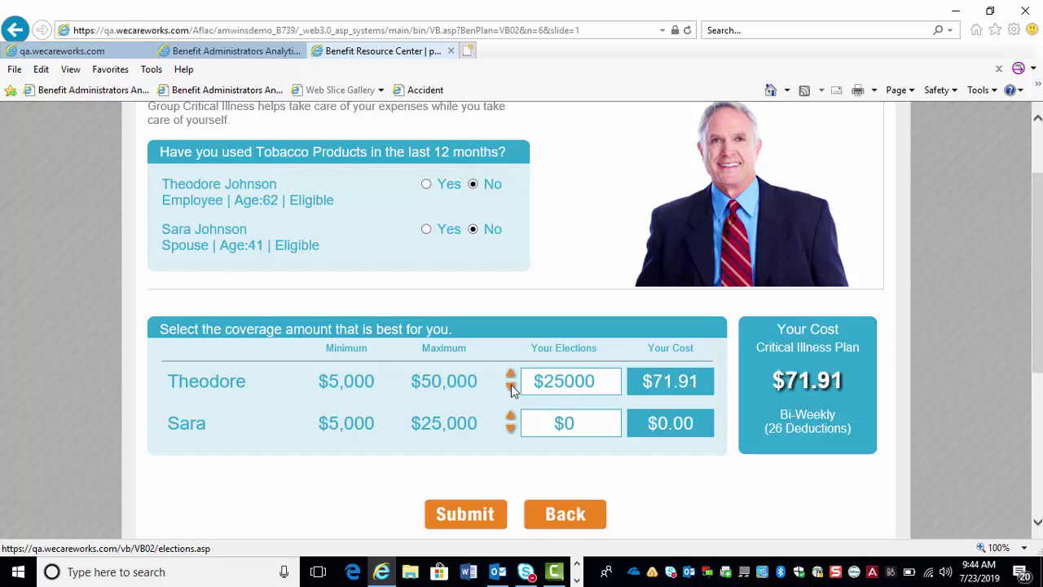
left_click(511, 386)
left_click(510, 386)
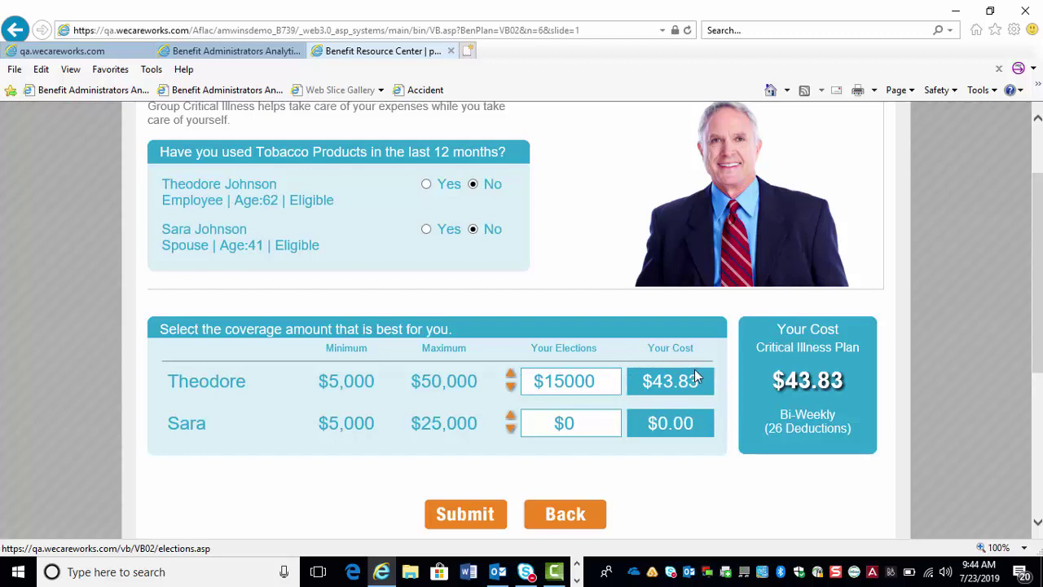
- Give the spouse $7500 Critical Illness coverage and keep the employee at $15000, totalling $51.11
left_click(509, 419)
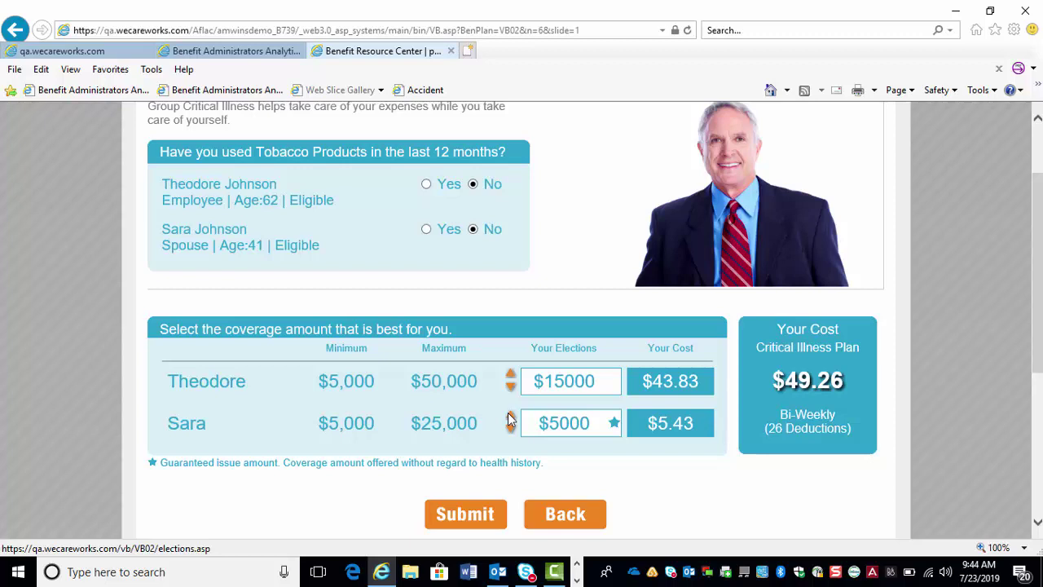
left_click(509, 418)
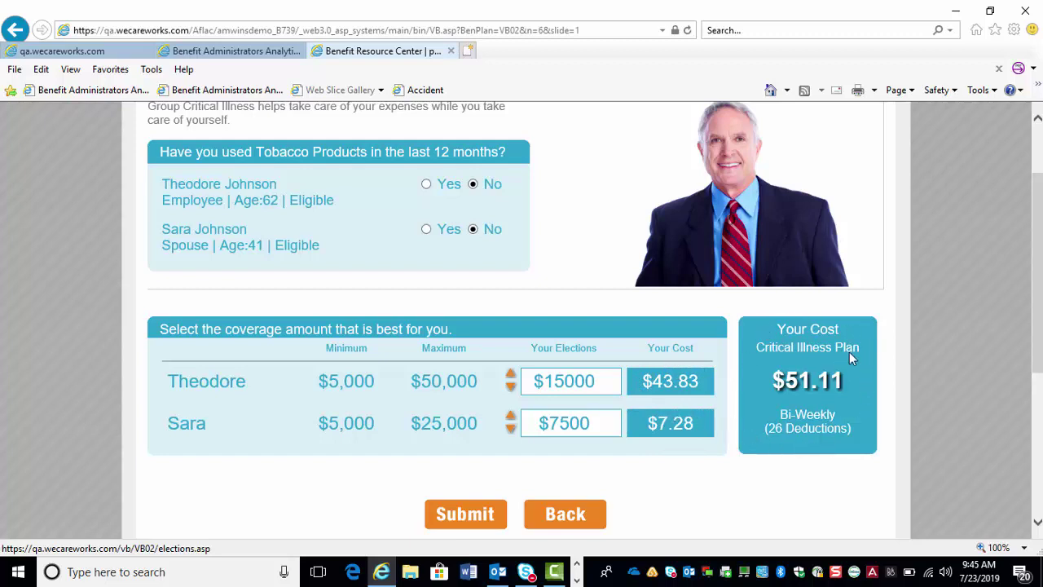
left_click(511, 388)
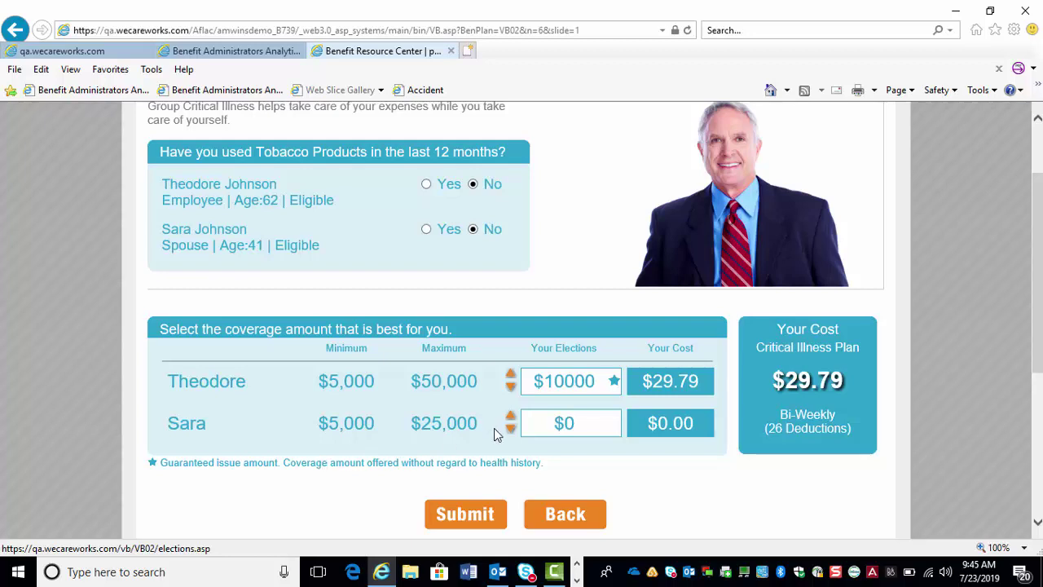
left_click(511, 376)
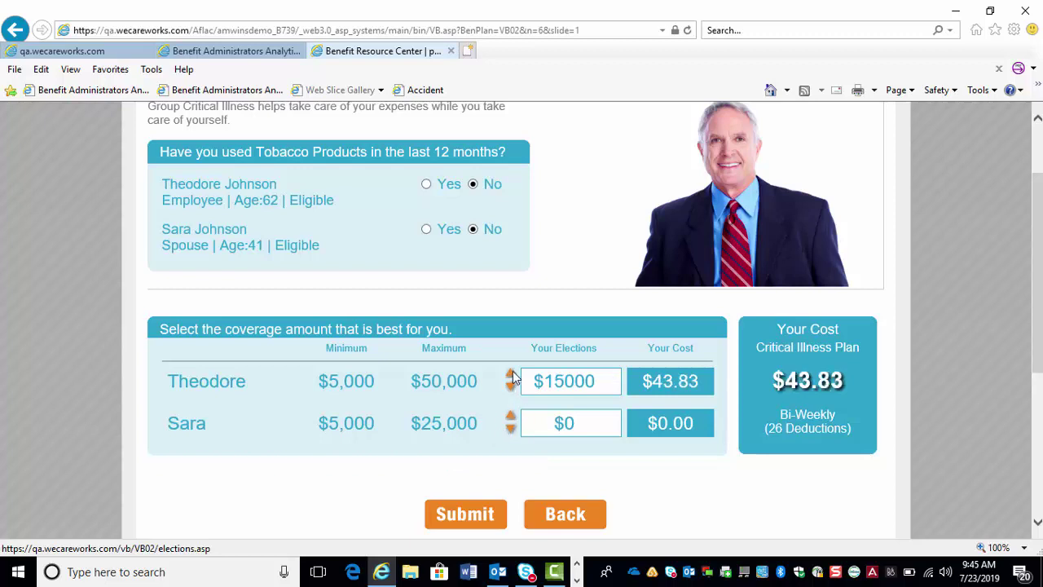
left_click(510, 417)
left_click(511, 419)
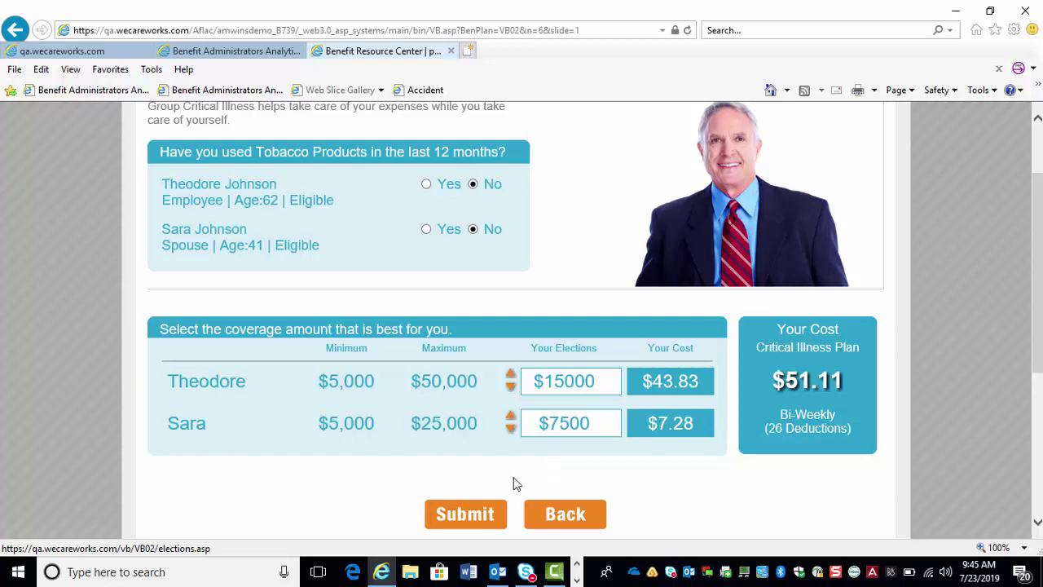
- Submit the coverage elections, answer Yes to actively at work, and No to questions 2–3 for both
left_click(462, 519)
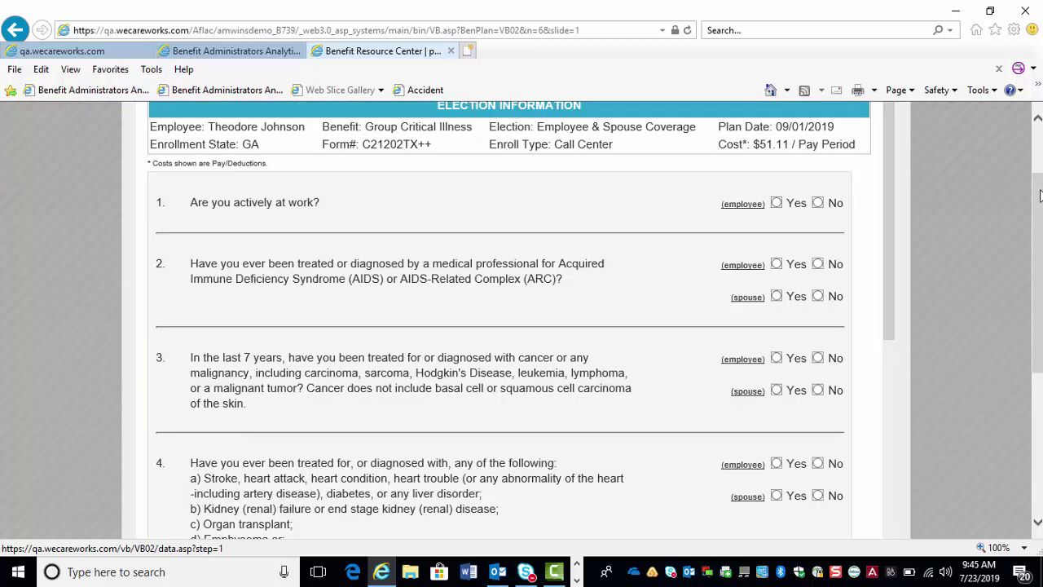
left_click_drag(1039, 196, 1039, 204)
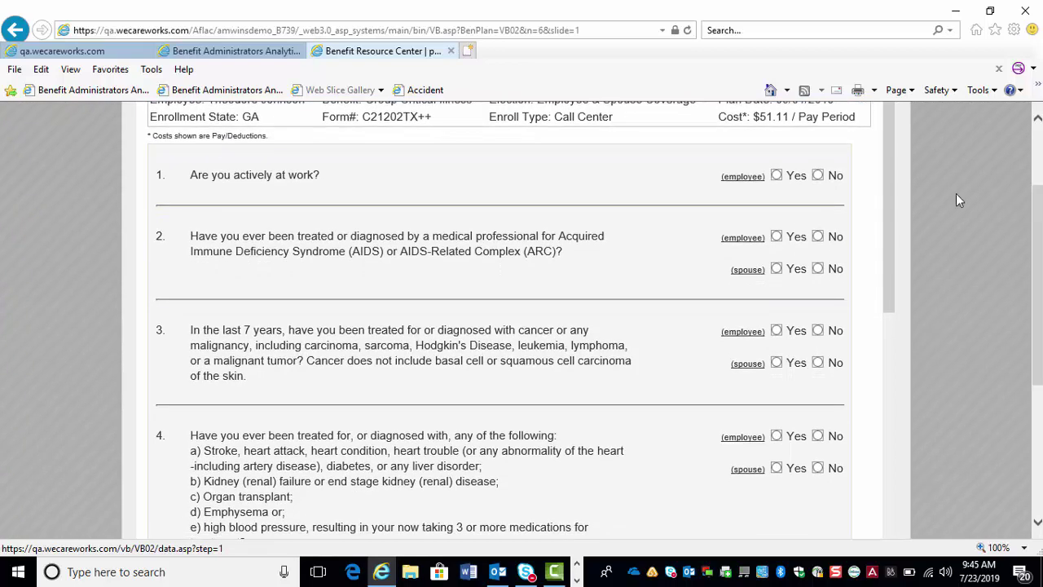
left_click(779, 176)
left_click(816, 237)
left_click(818, 270)
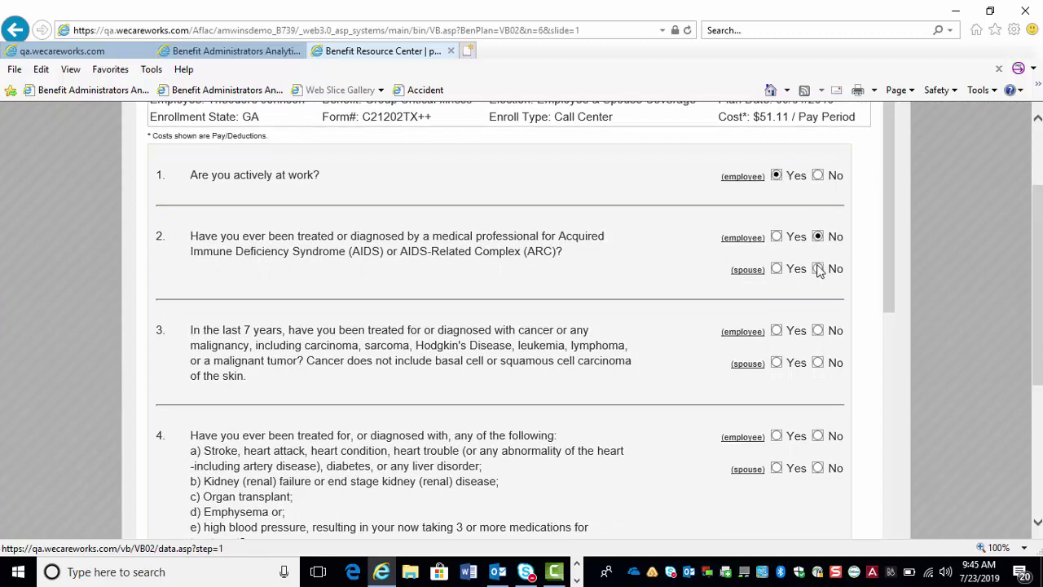
left_click(818, 332)
left_click(818, 364)
- Answer Yes to question 4 for both, No to questions 5–8, and submit the health answers
scroll(1039, 308, "down", 2)
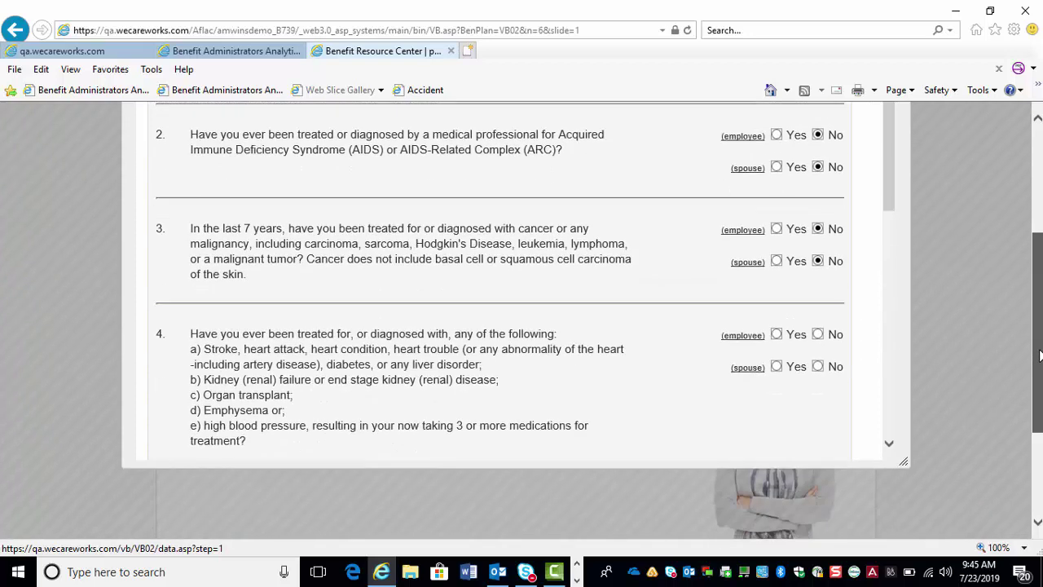
left_click(818, 335)
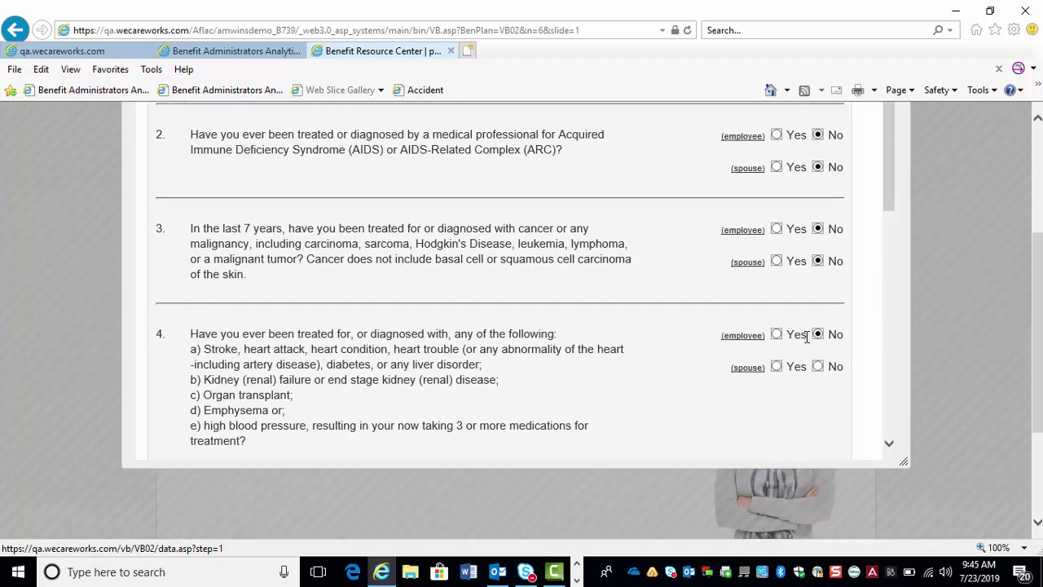
left_click(776, 366)
left_click(777, 335)
left_click_drag(887, 184, 884, 306)
left_click(818, 257)
left_click(818, 289)
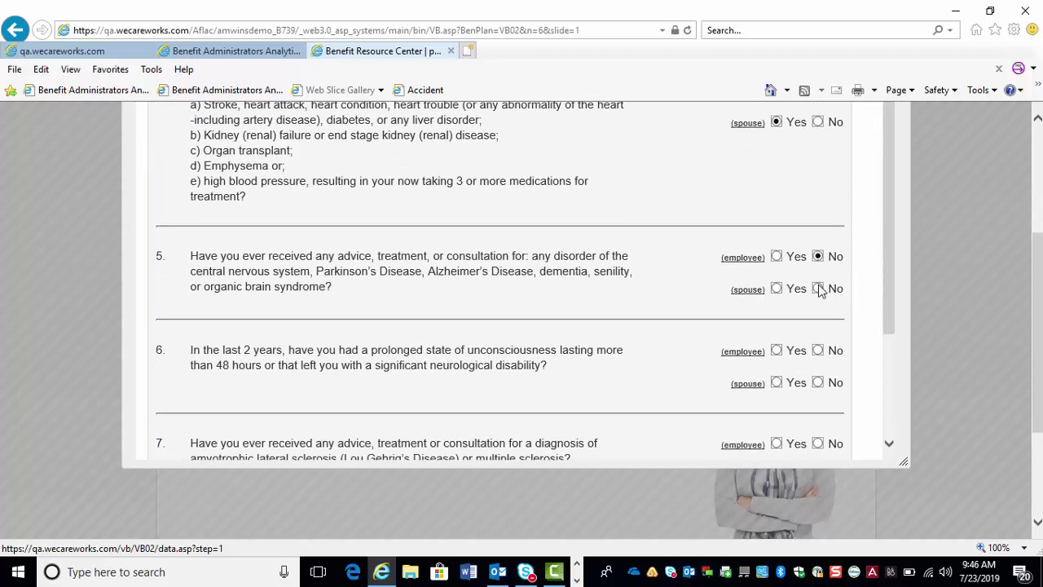
left_click(818, 351)
left_click(818, 382)
left_click_drag(887, 286, 889, 346)
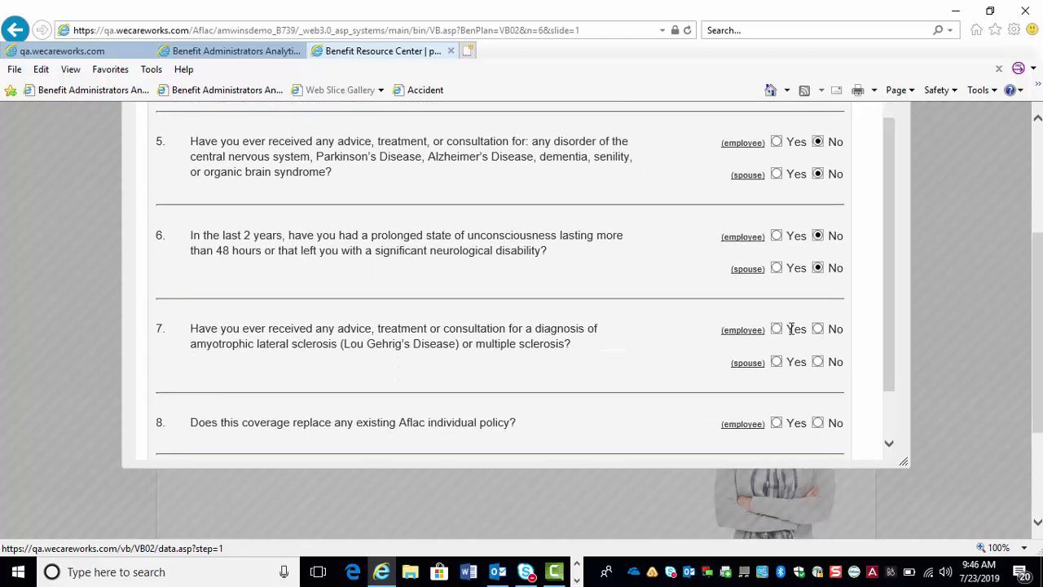
left_click(818, 330)
left_click(818, 362)
left_click_drag(889, 312, 886, 349)
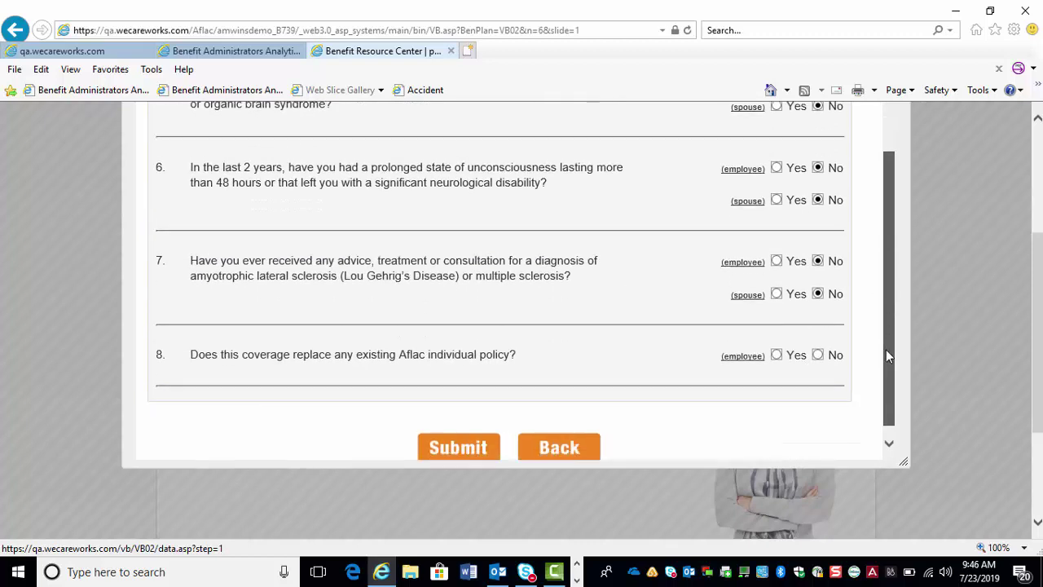
left_click(818, 339)
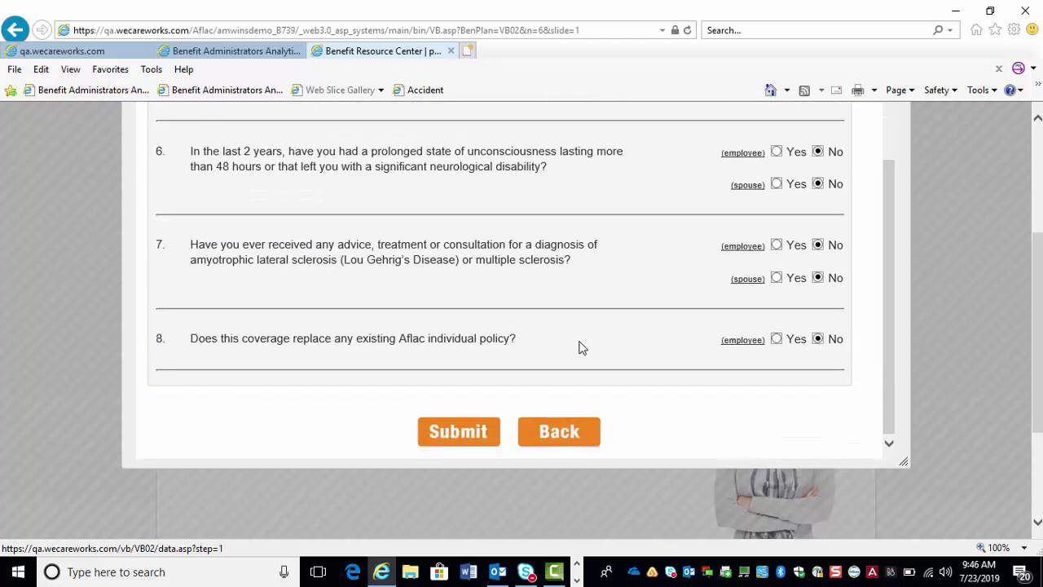
left_click(453, 438)
- Return to the elections, re-mark both as non-tobacco, and submit guaranteed $10000 employee and $5000 spouse coverage
left_click_drag(885, 197, 892, 268)
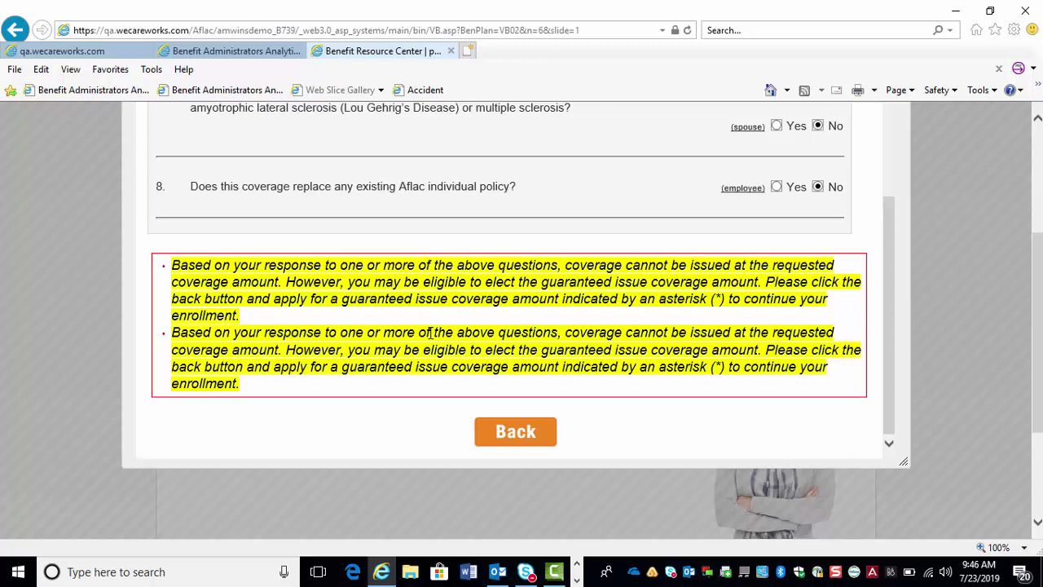
left_click(505, 445)
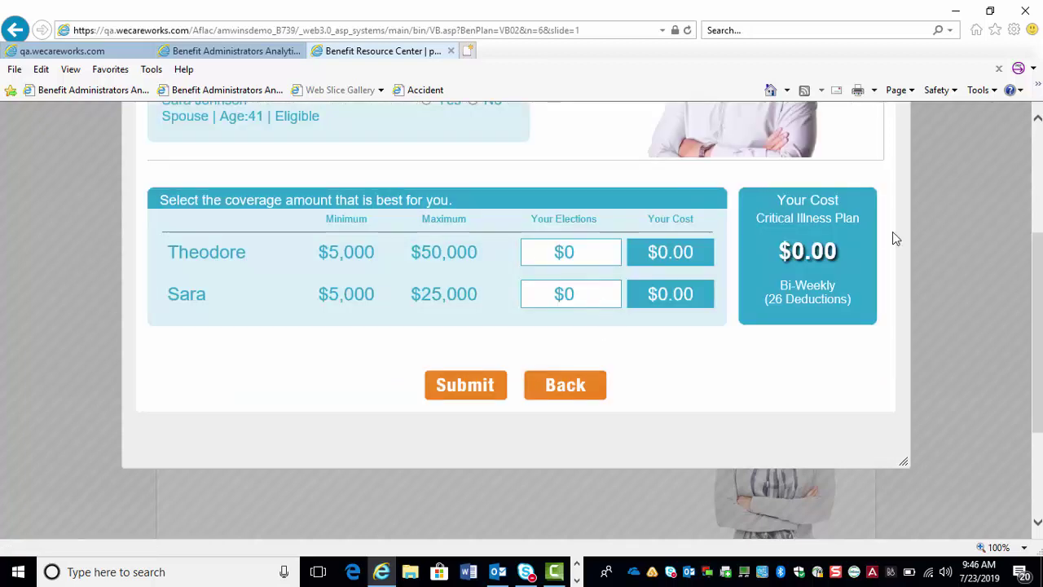
left_click_drag(1036, 287, 1036, 239)
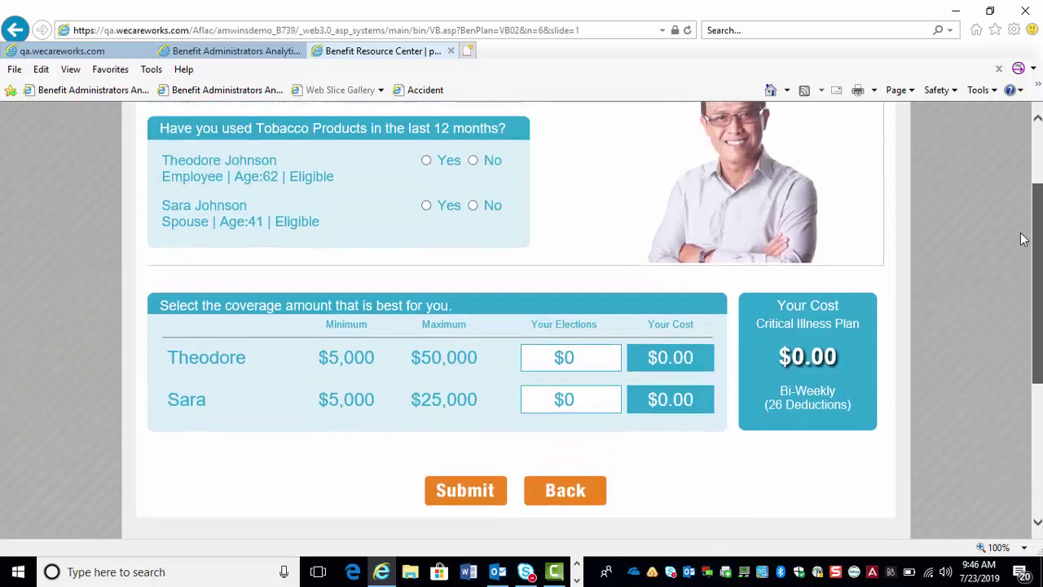
left_click(473, 161)
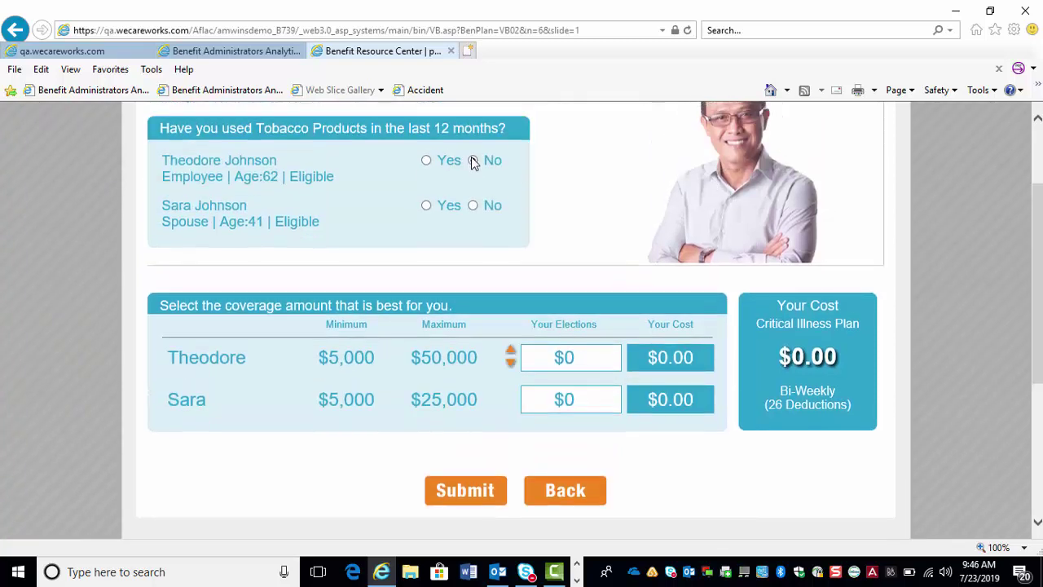
left_click(472, 205)
left_click(511, 351)
left_click(510, 351)
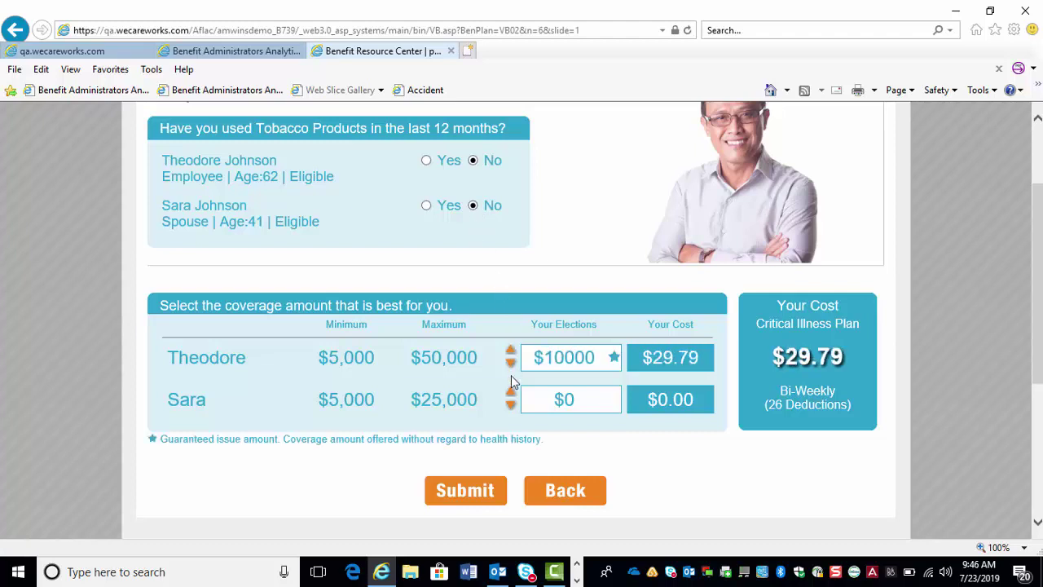
left_click(511, 395)
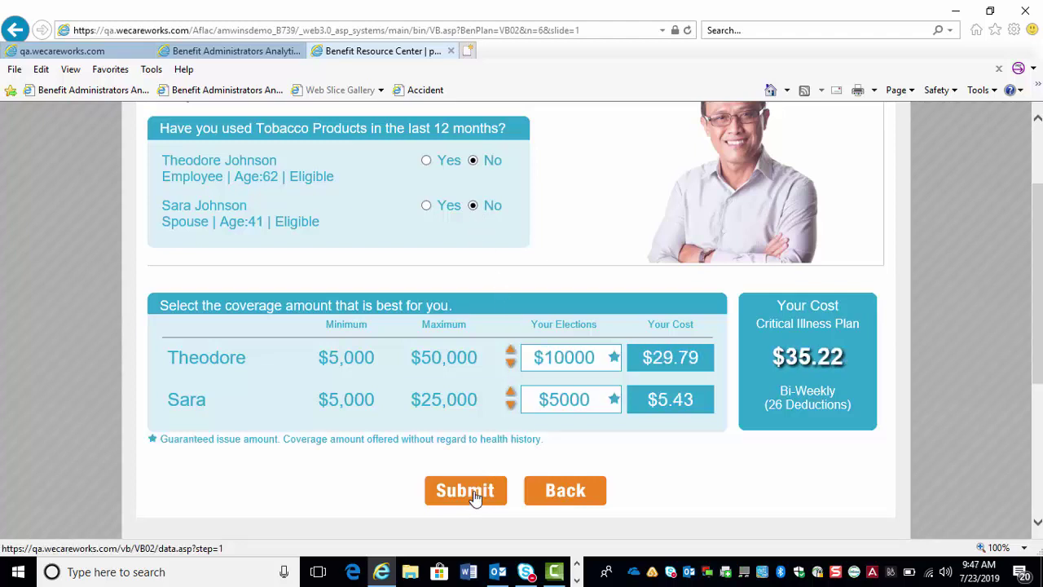
left_click(478, 494)
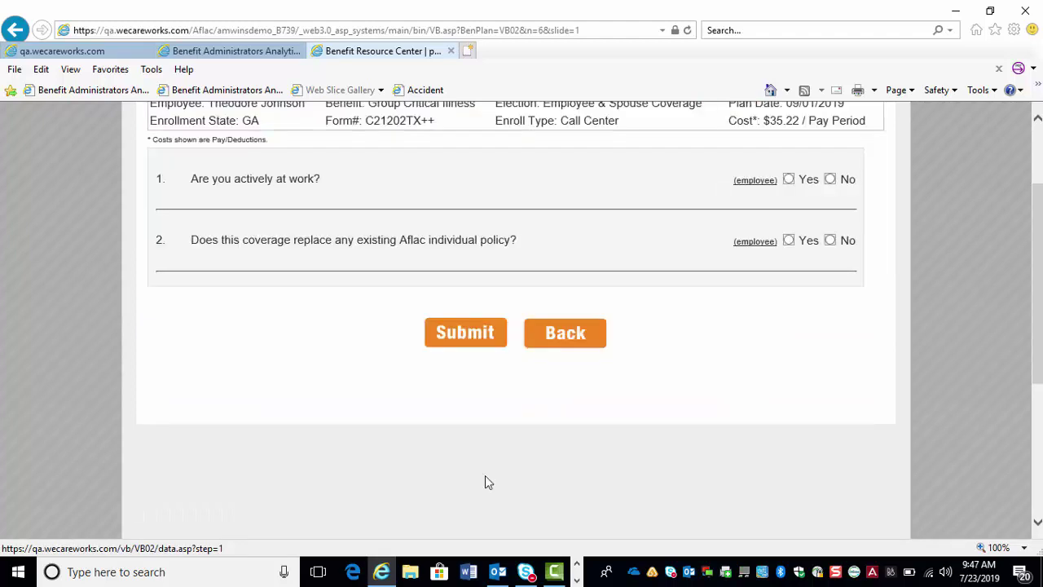
- Answer Yes to actively at work and No to replacing an existing Aflac policy
left_click(789, 179)
left_click(831, 241)
- Submit the questionnaire, replace the existing beneficiary with the spouse at 100%, and submit the designation
left_click(461, 337)
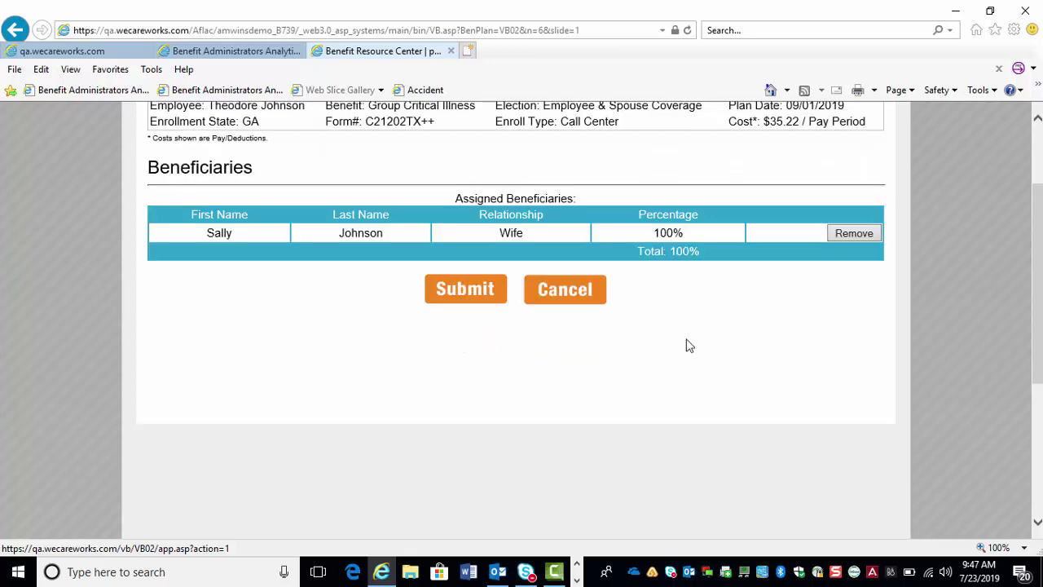
left_click(872, 236)
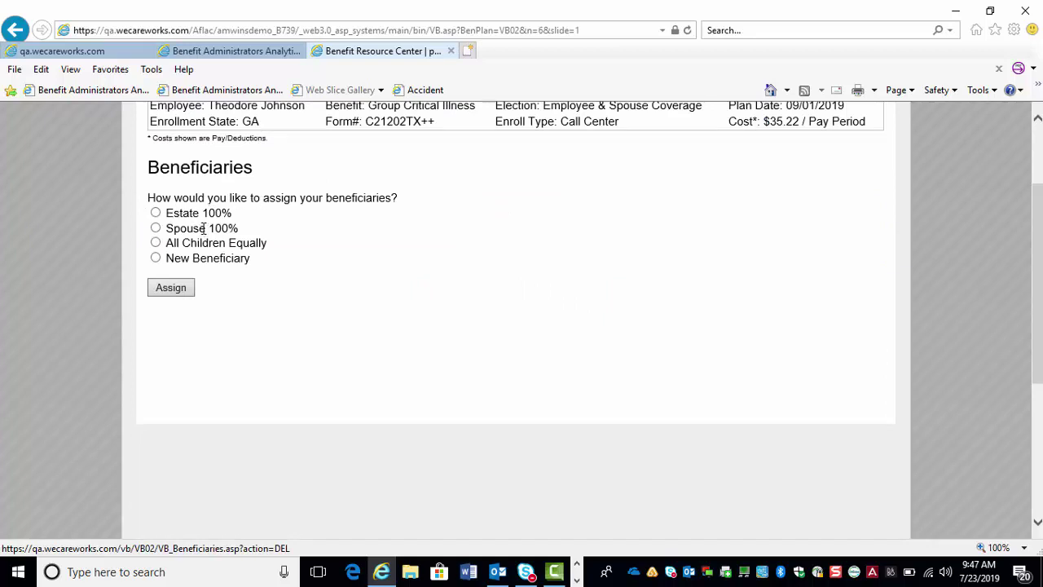
left_click(156, 228)
left_click(169, 291)
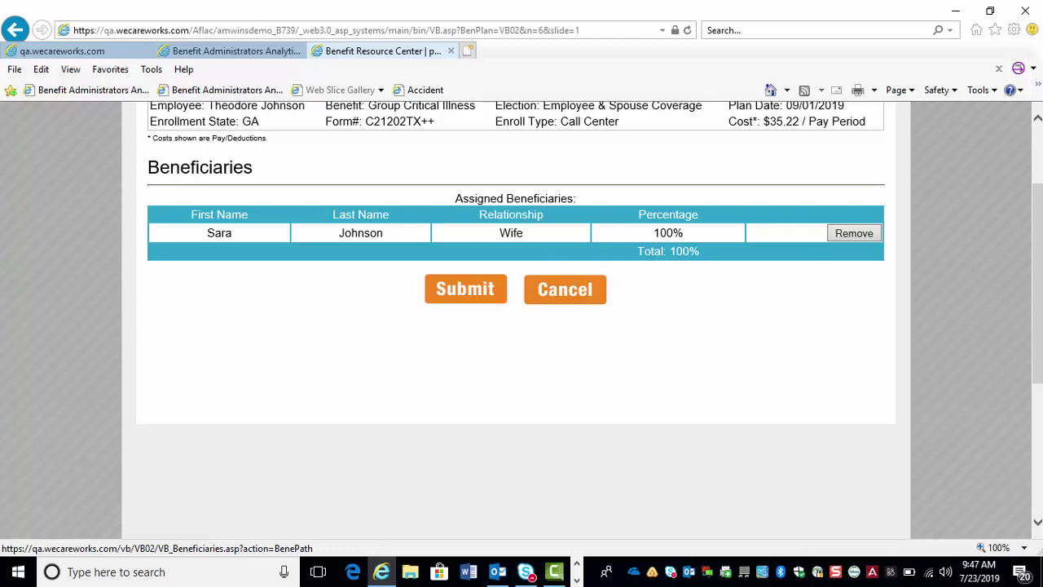
scroll(1037, 285, "up", 2)
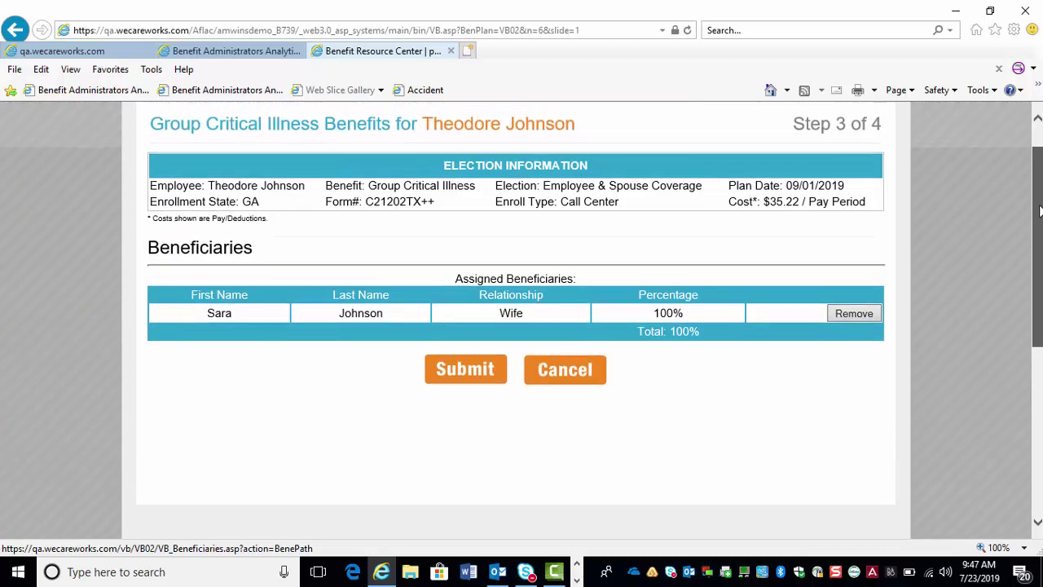
left_click(466, 370)
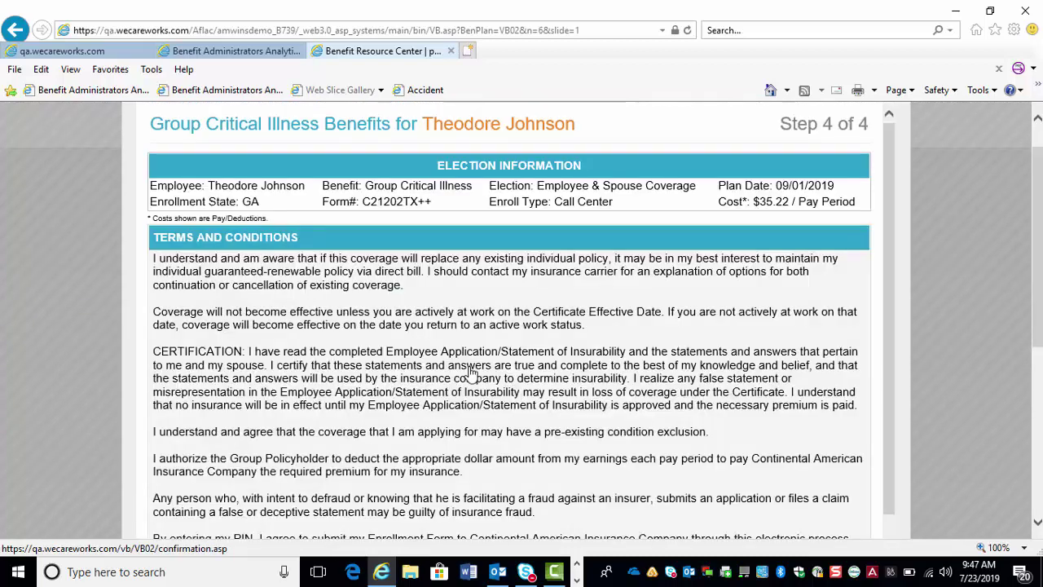
- Agree to all terms, sign with the SSN digits and birth year, and submit the Critical Illness enrollment
left_click_drag(886, 216, 894, 321)
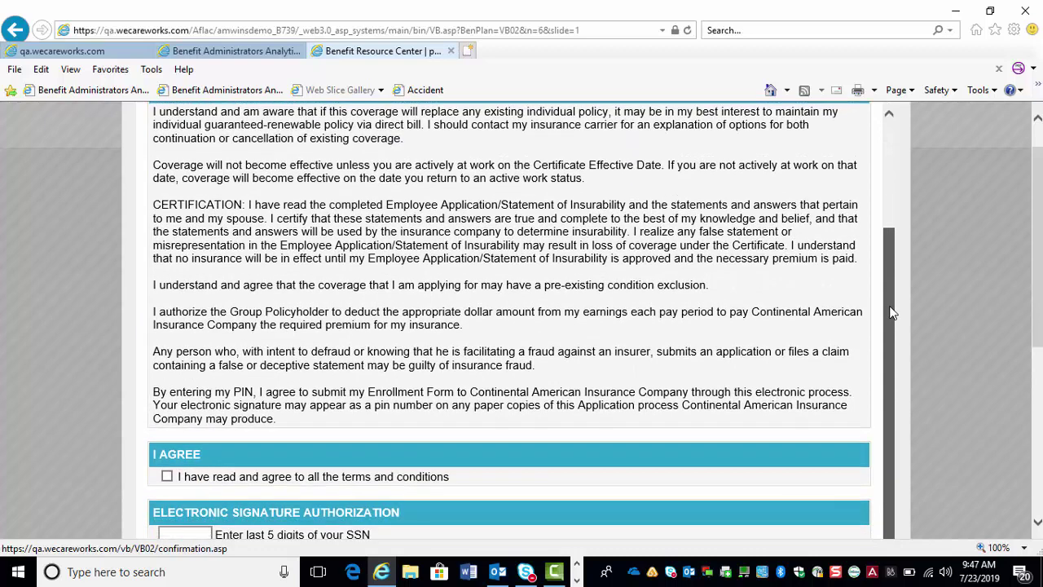
left_click(167, 477)
left_click_drag(1040, 195, 1040, 285)
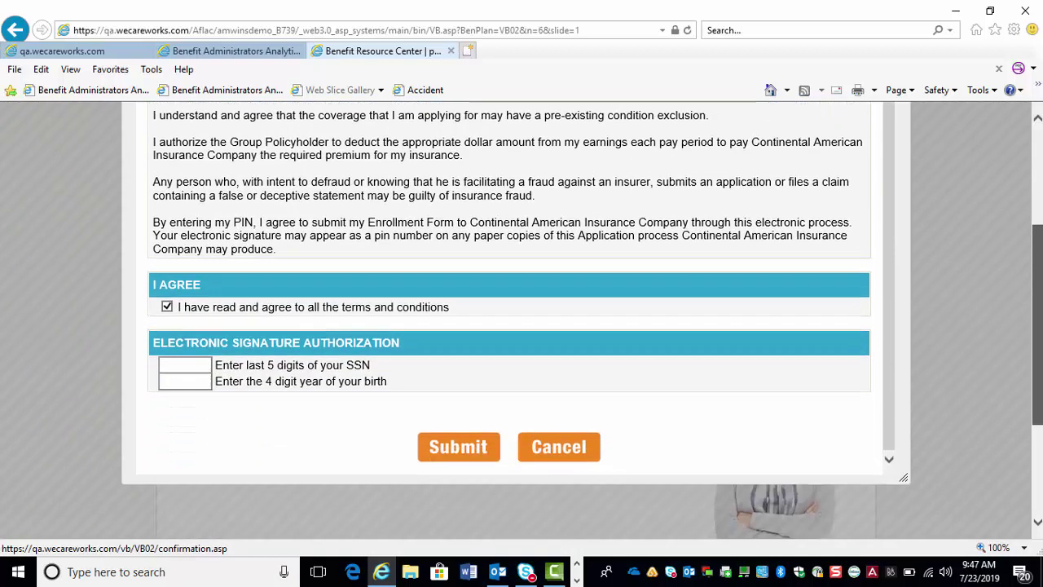
left_click(190, 364)
type("12345")
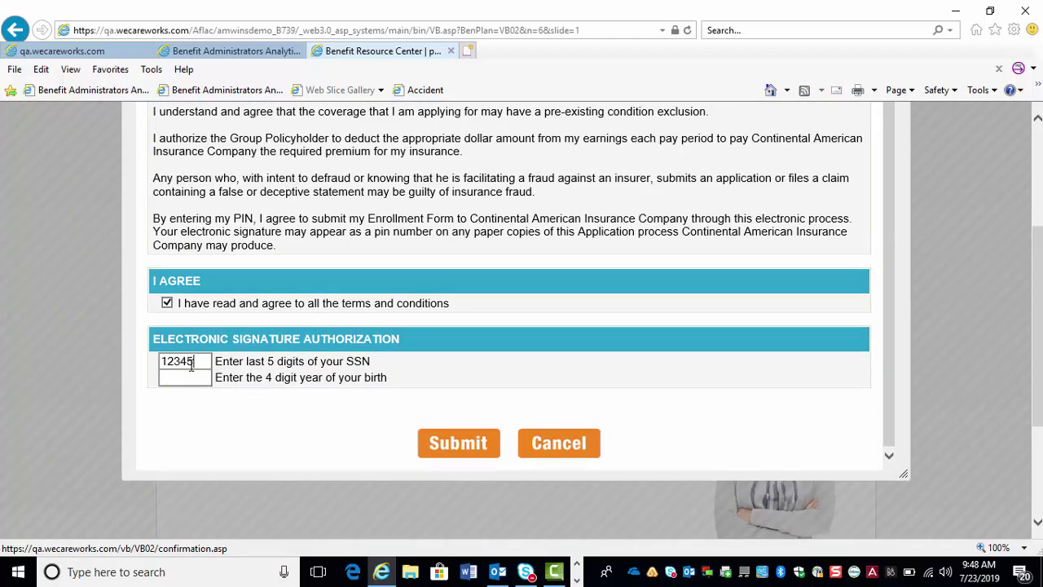
key("Tab")
type("99")
left_click(444, 447)
left_click_drag(1040, 269, 1038, 184)
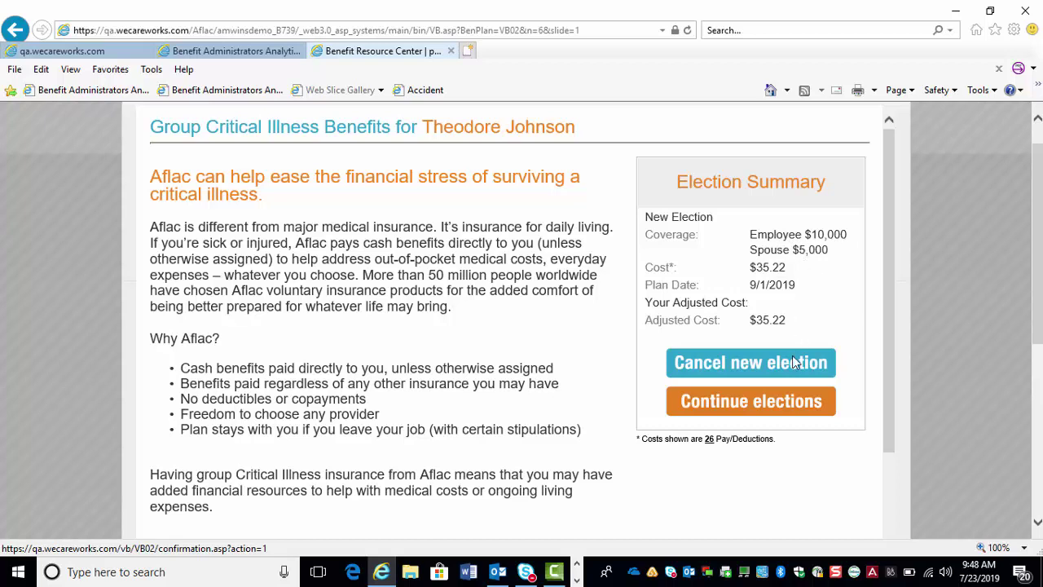
- Leave Critical Illness and advance to Group Hospital Indemnity (step 7 of 8), currently waived at $0.00
left_click(760, 407)
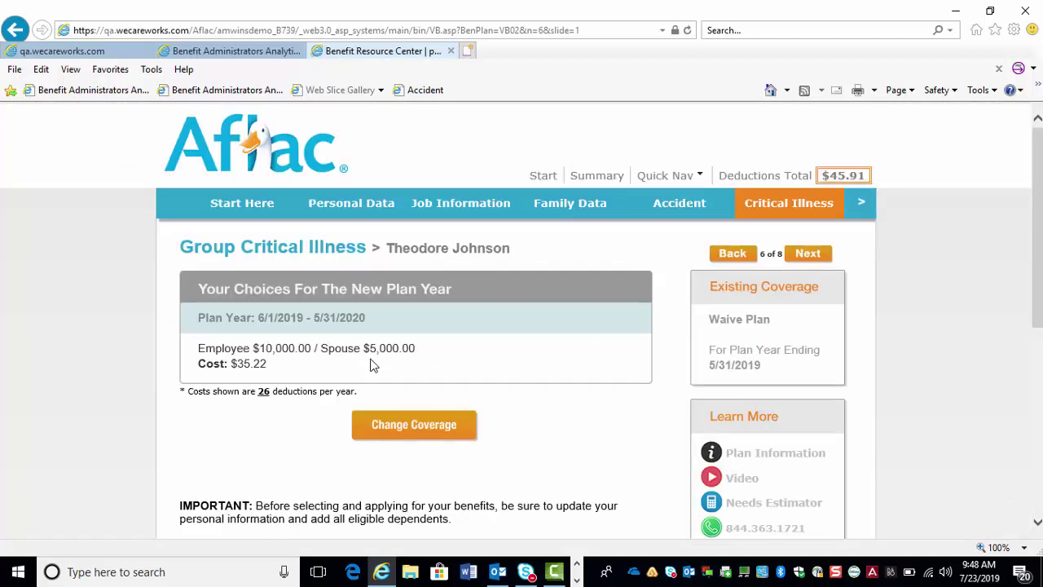
left_click(819, 258)
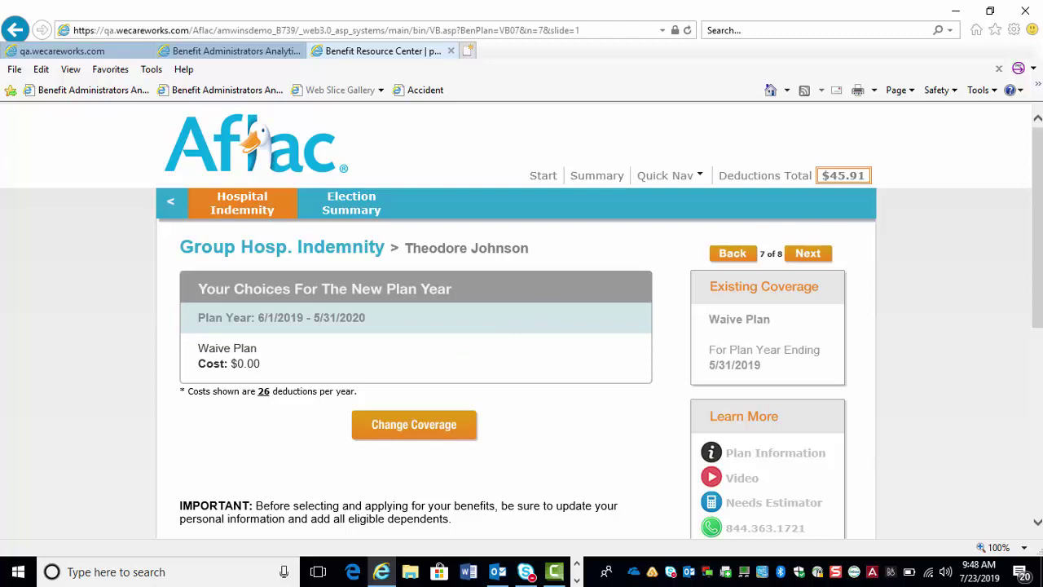
scroll(1037, 228, "down", 1)
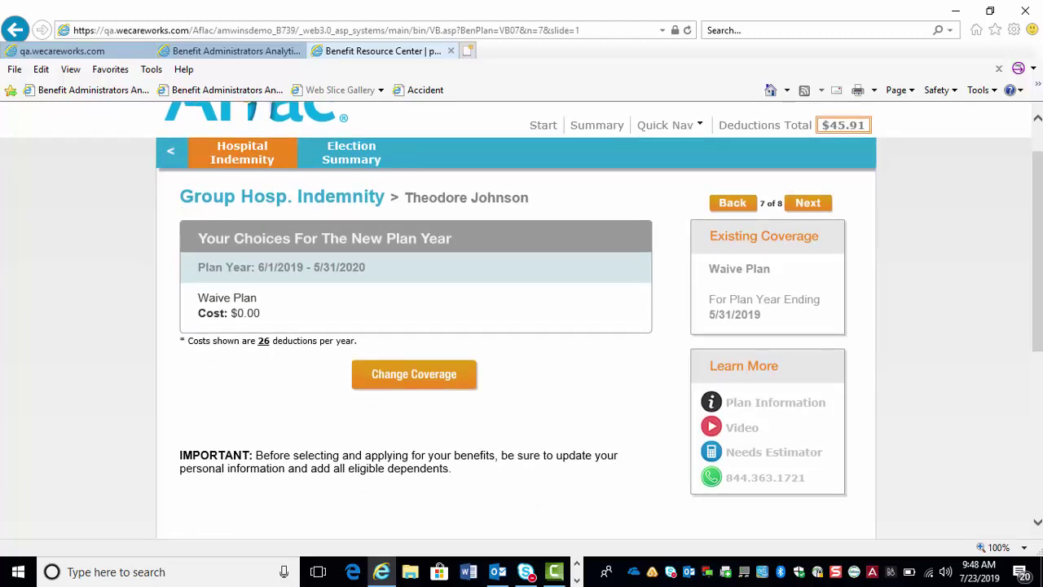
- Apply for Hospital Indemnity Plan 1 covering employee and spouse at $19.80 bi-weekly
left_click(414, 378)
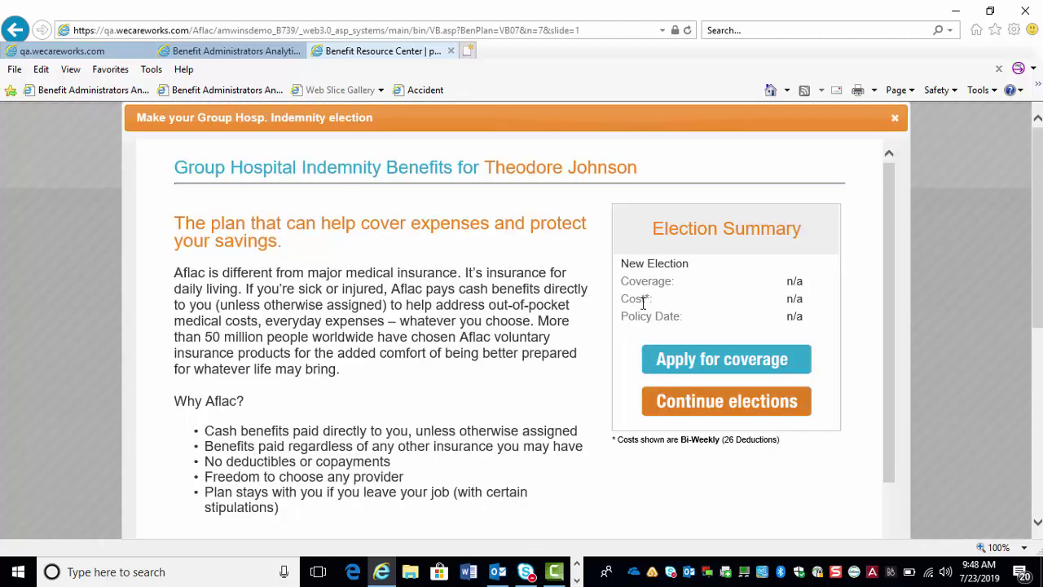
left_click(718, 361)
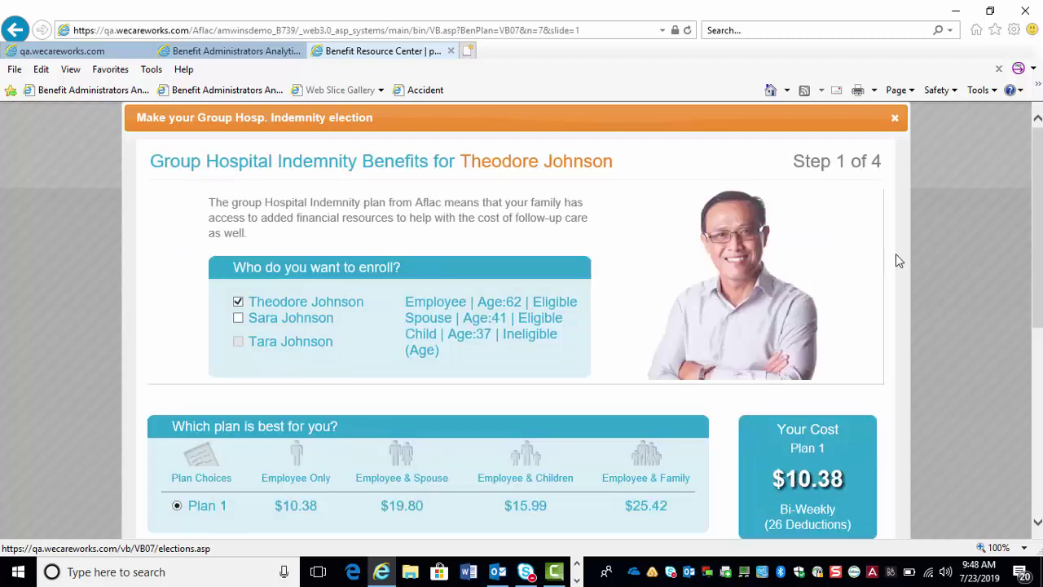
left_click_drag(1035, 207, 1036, 225)
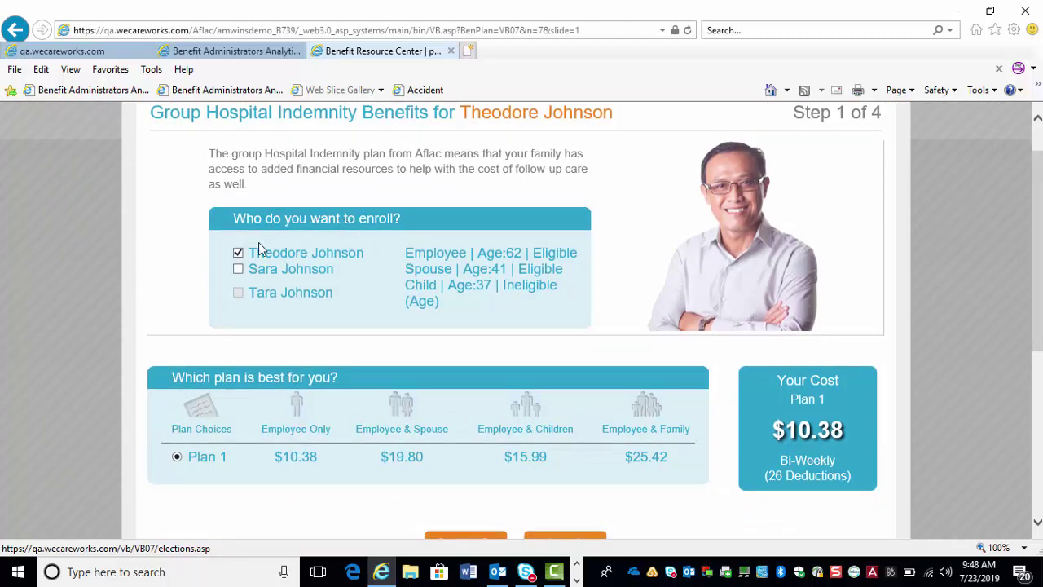
left_click(238, 269)
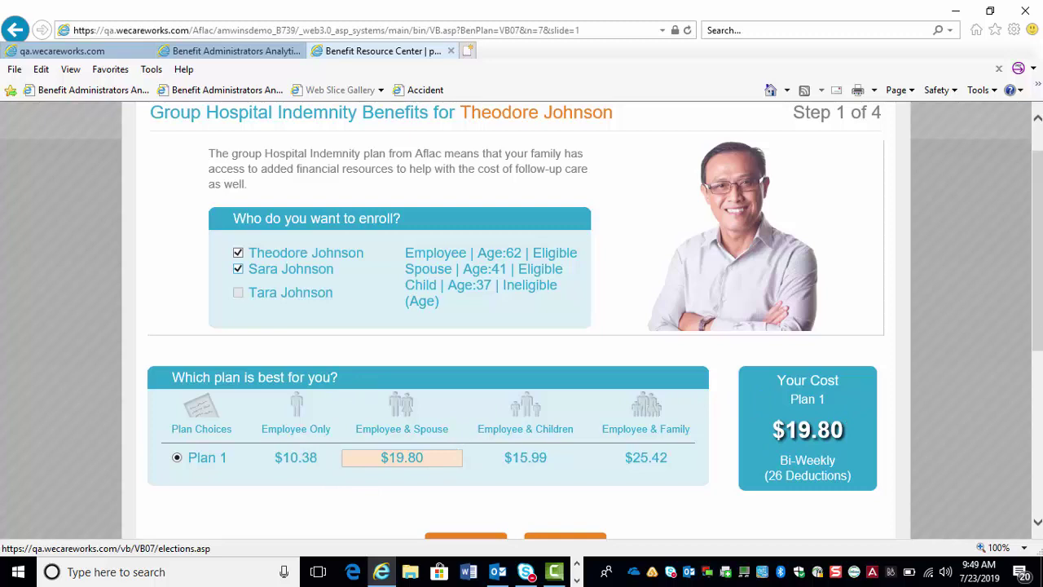
scroll(1010, 341, "down", 2)
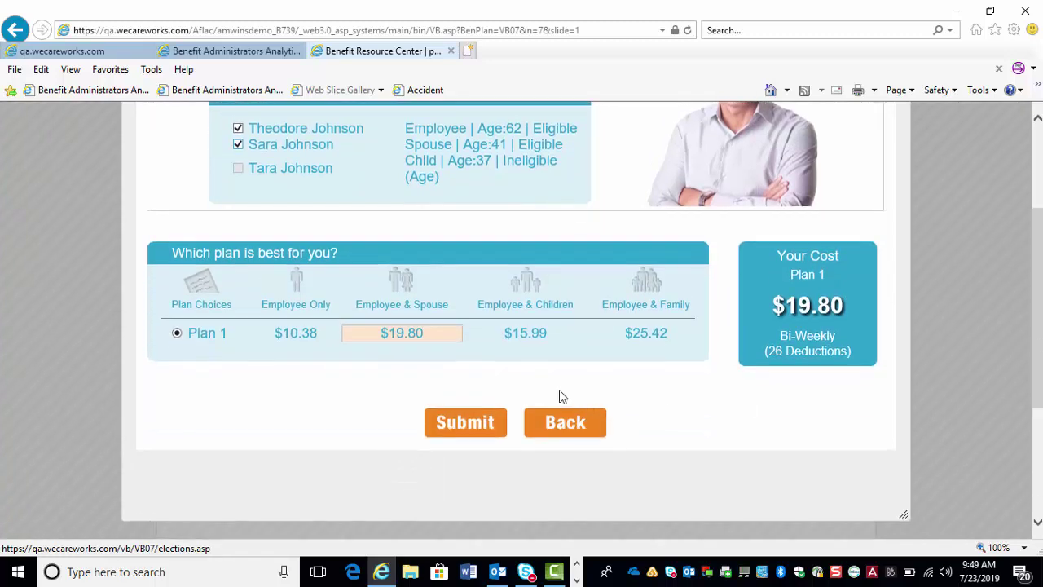
left_click(466, 423)
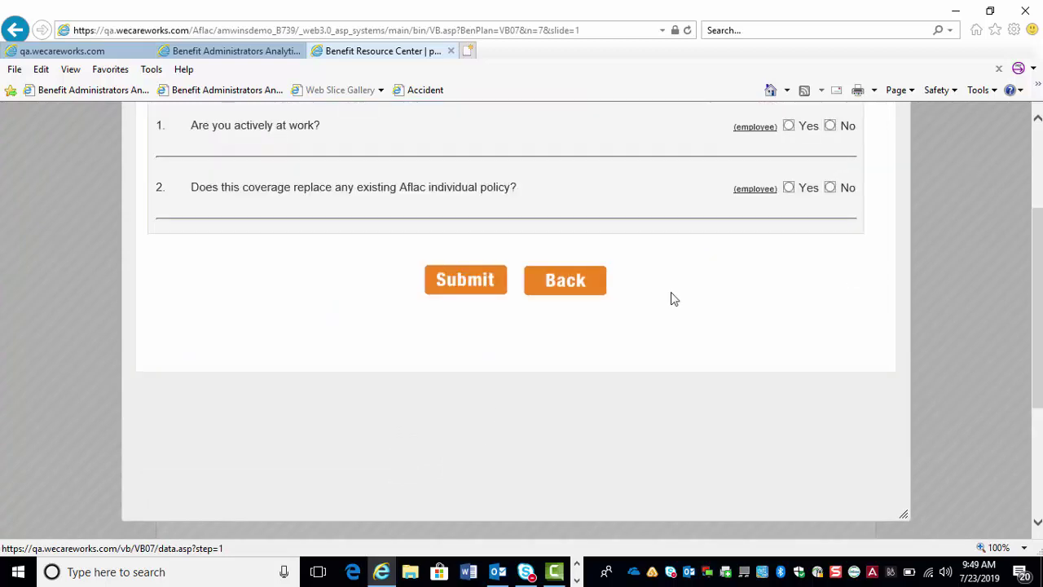
- Answer Yes to actively at work and No to replacing a policy, then assign All Children Equally as 100% beneficiary
scroll(1026, 220, "up", 2)
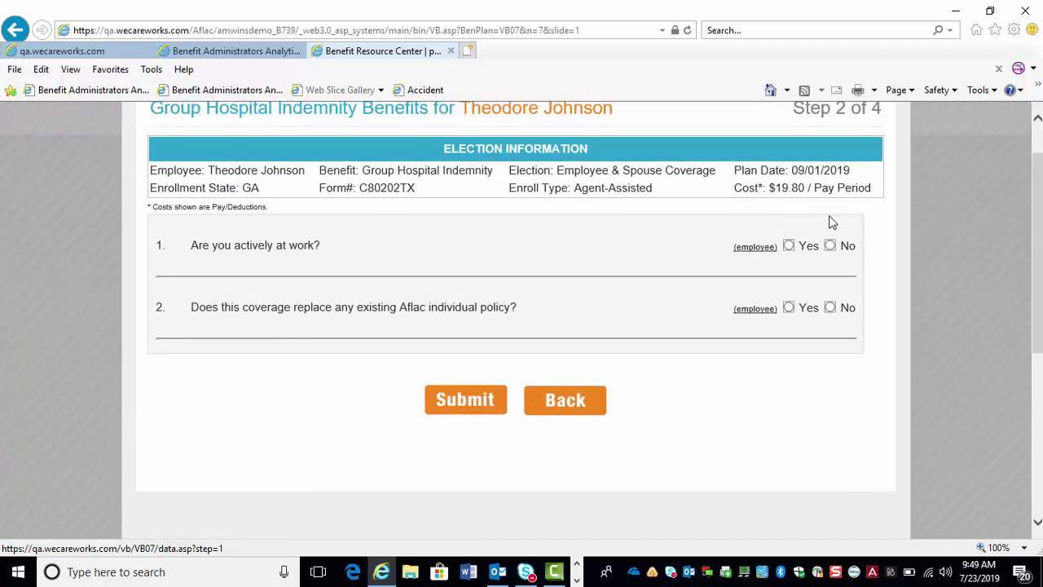
left_click(789, 246)
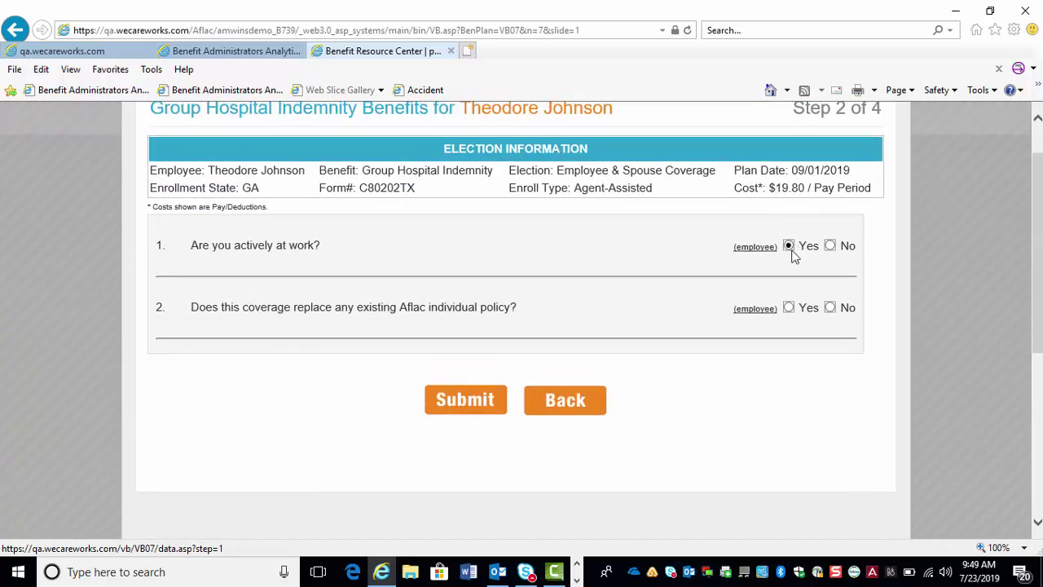
left_click(829, 308)
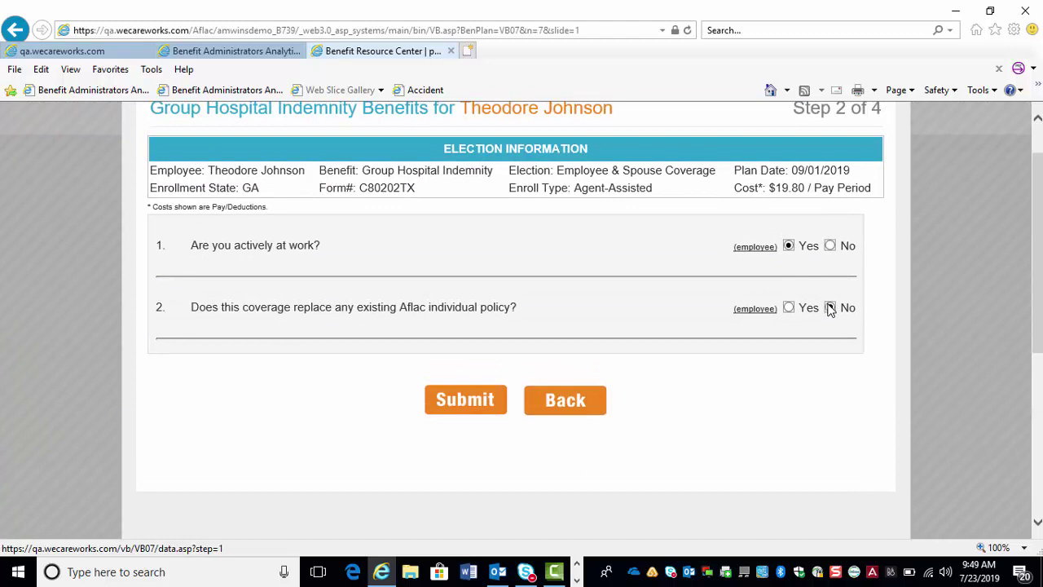
left_click(456, 401)
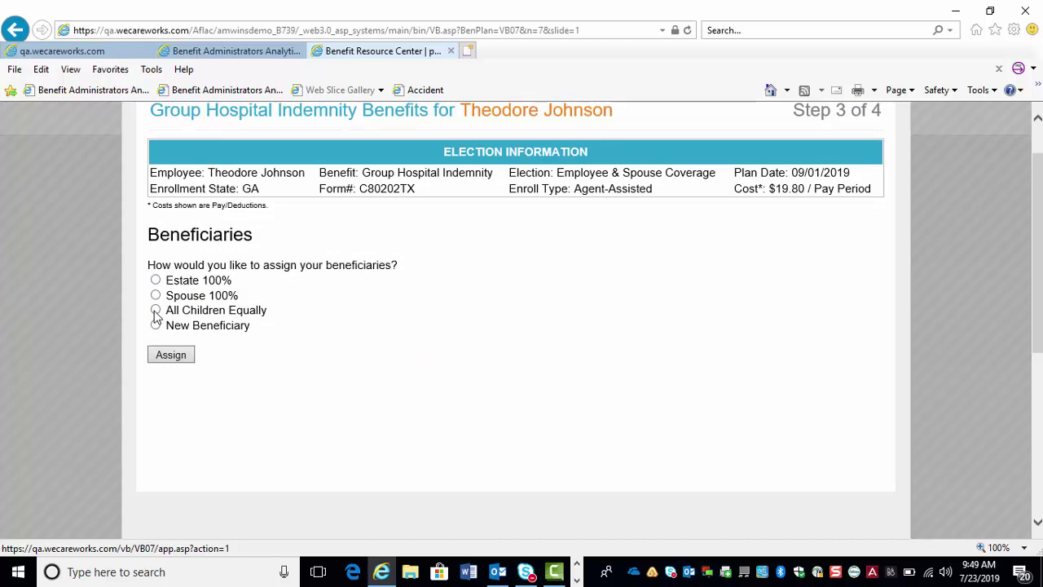
left_click(171, 356)
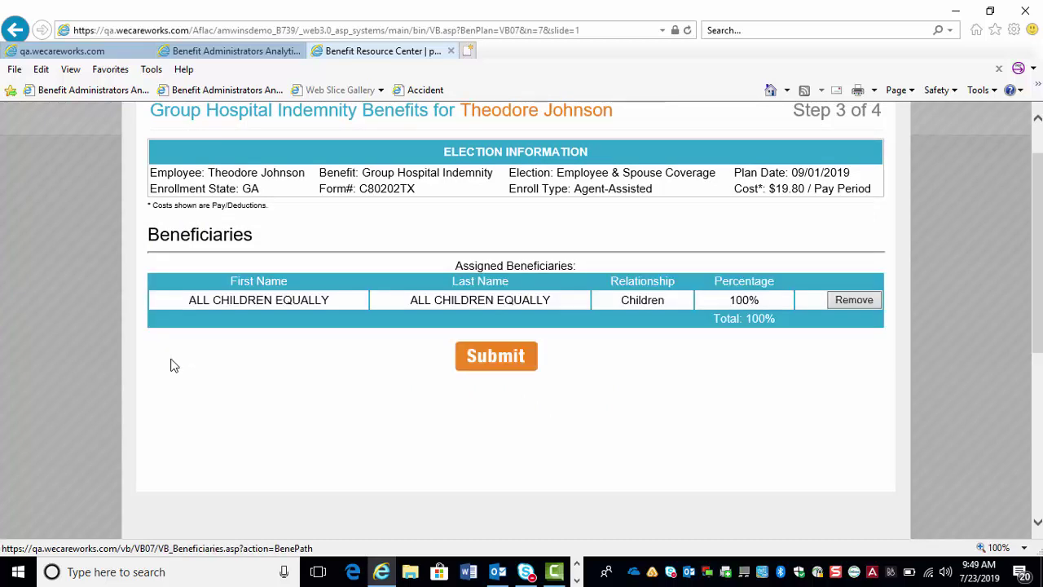
left_click(464, 356)
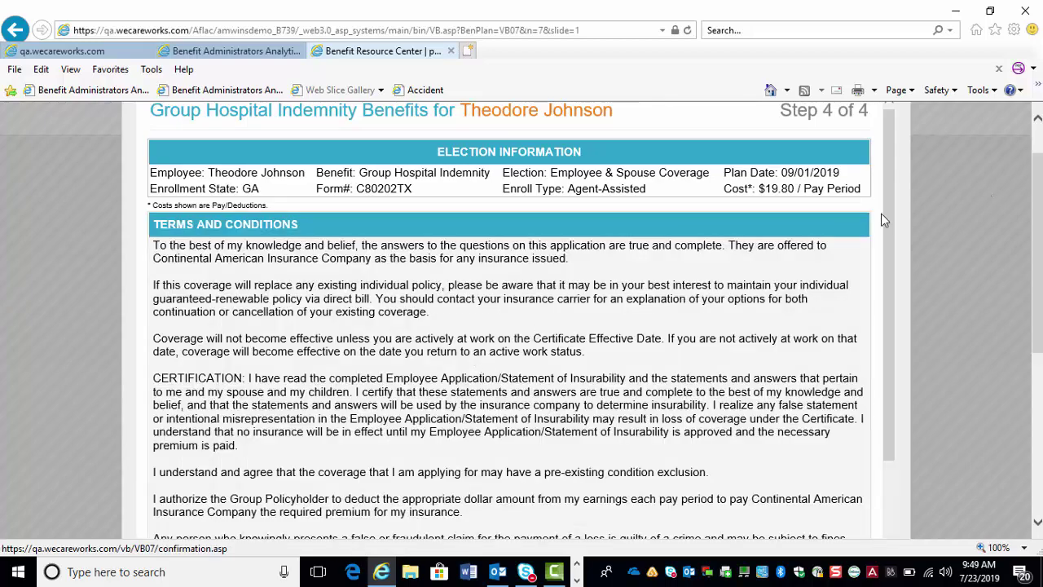
- Agree to the terms, sign with the SSN digits and birth year, and submit, bringing deductions to $65.71
left_click_drag(889, 217, 902, 376)
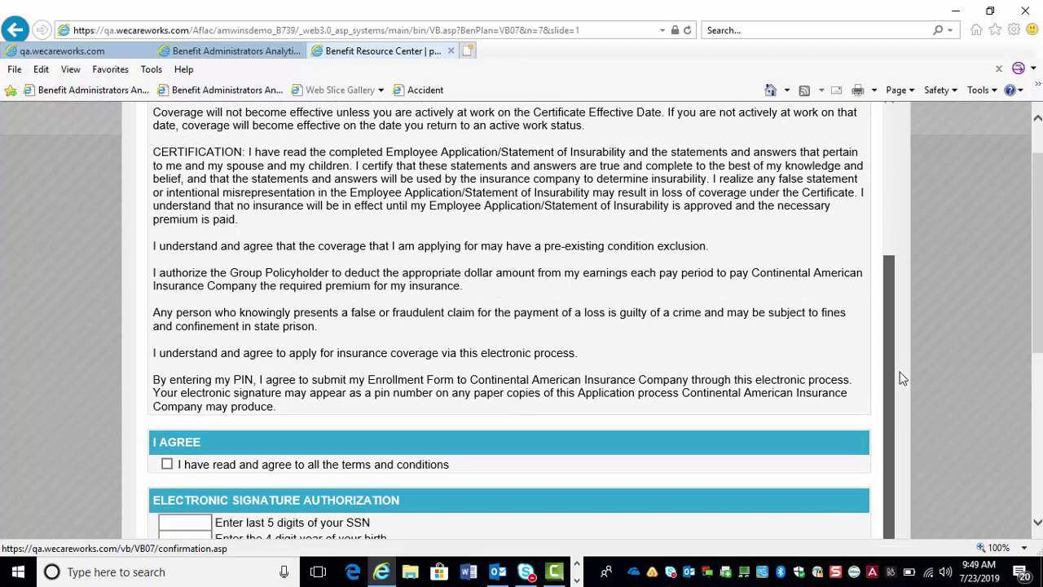
left_click(167, 463)
type("12345")
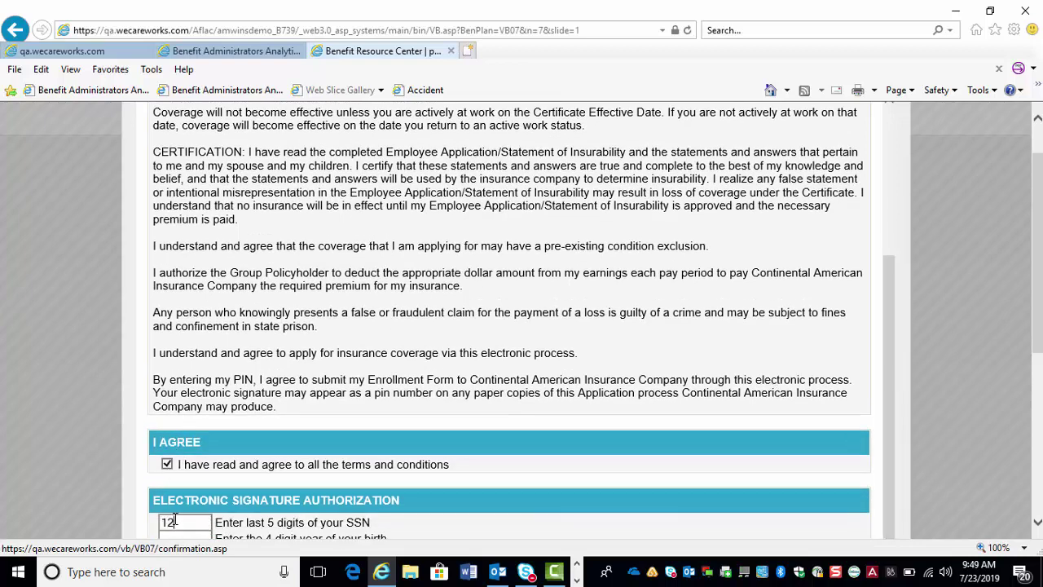
key("Tab")
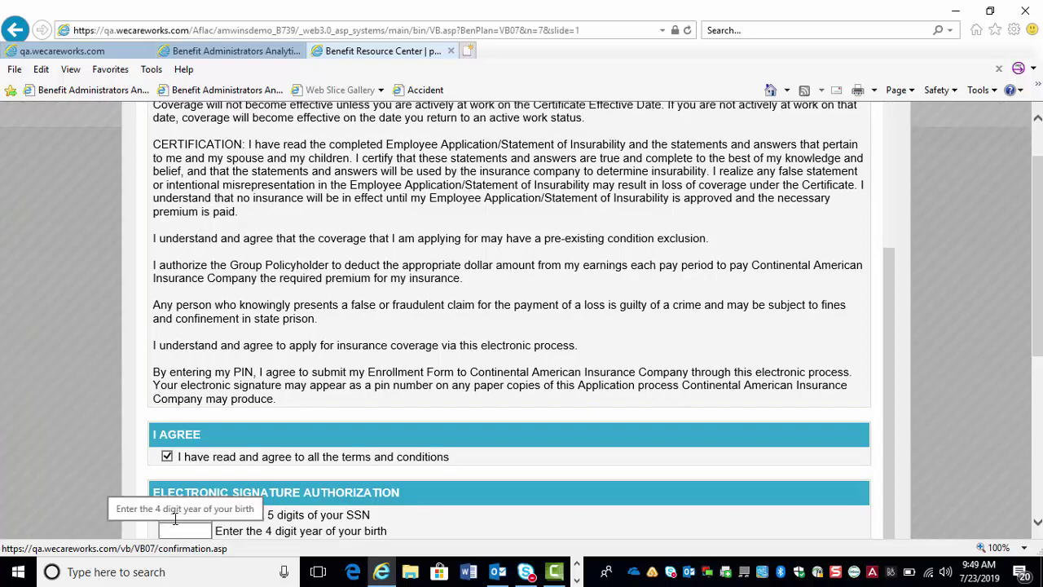
type("99")
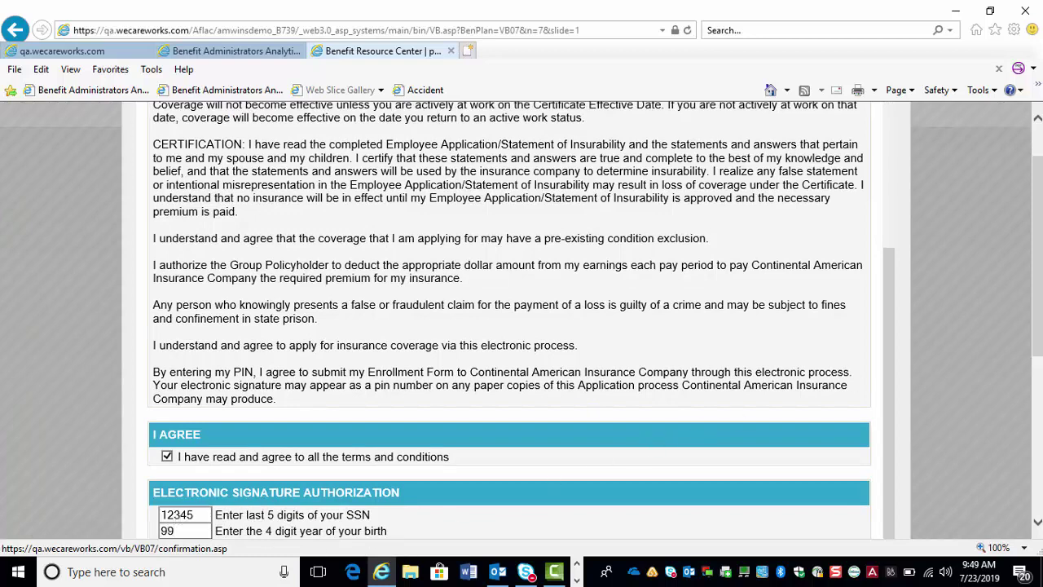
scroll(607, 456, "down", 3)
left_click(461, 417)
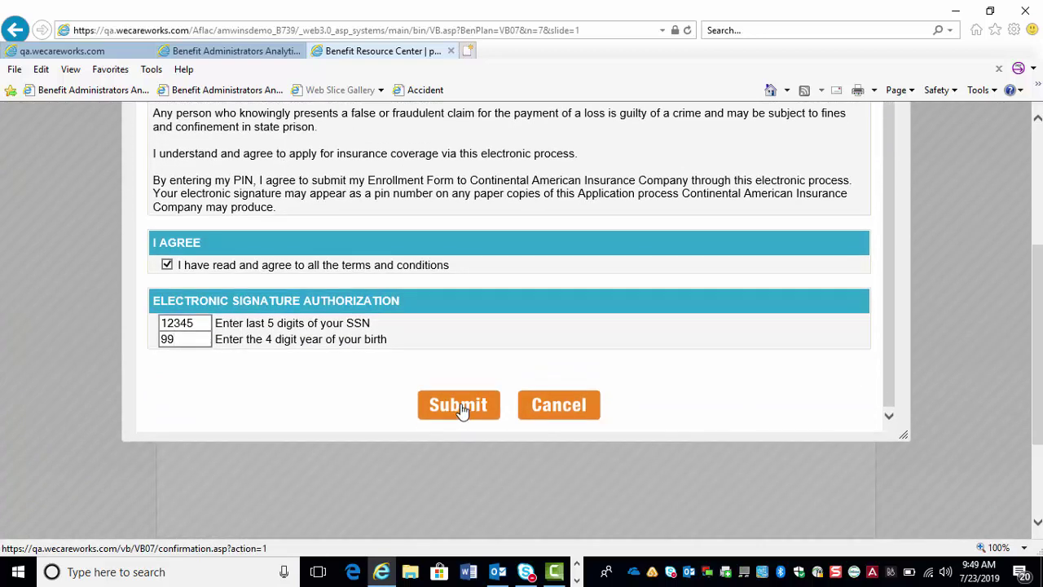
left_click_drag(1038, 308, 956, 184)
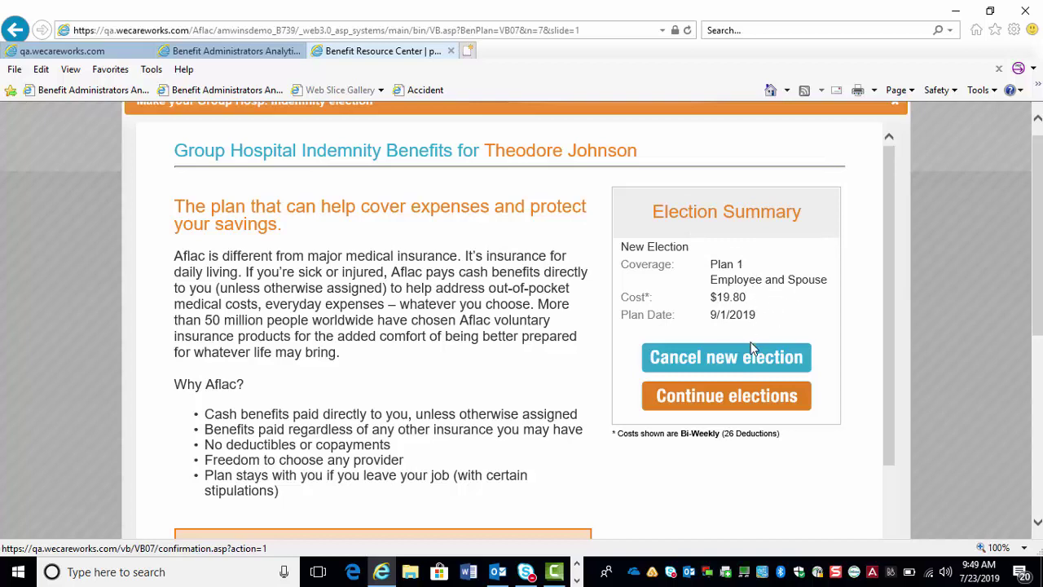
left_click(751, 409)
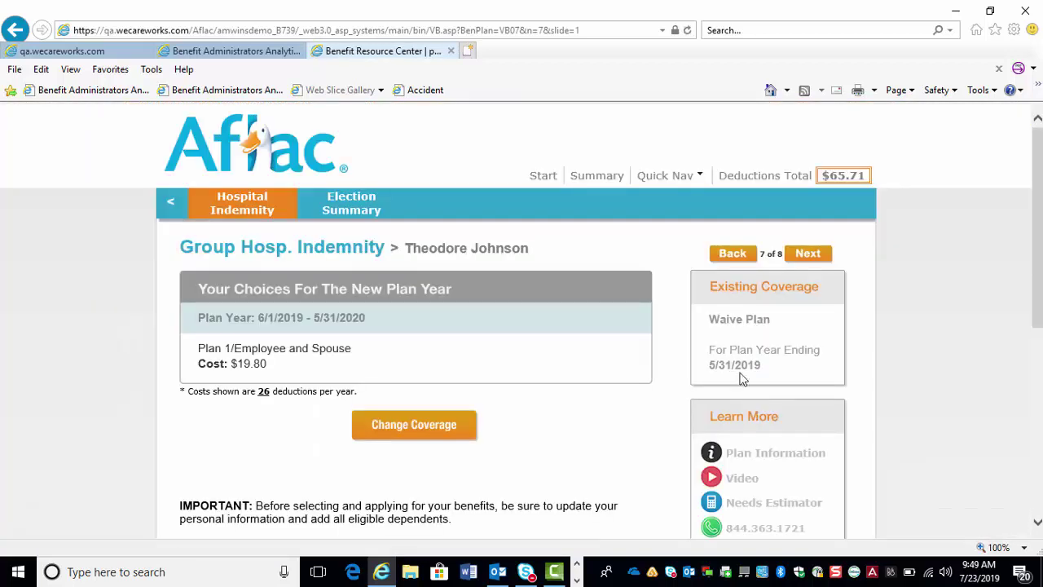
- Review the Election Summary totaling $65.71 per pay, then log off to the Enrollment System welcome page
left_click(808, 255)
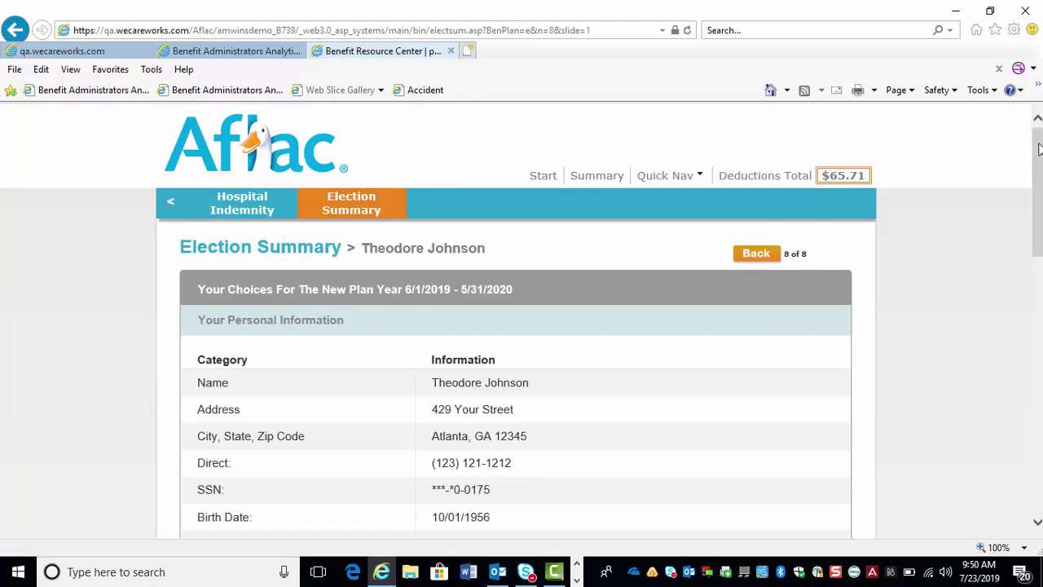
left_click_drag(1039, 147, 1039, 190)
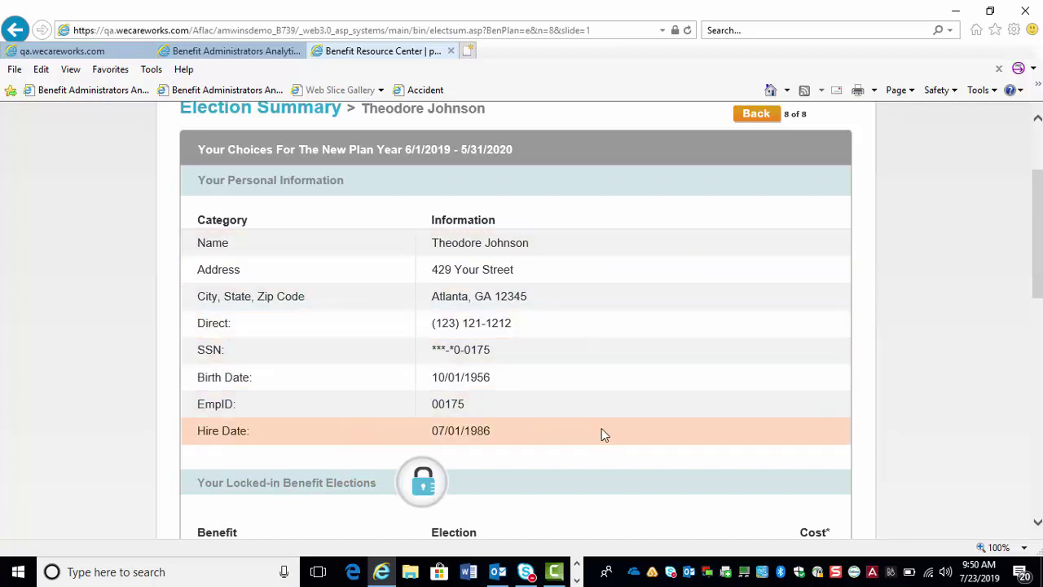
scroll(768, 263, "down", 3)
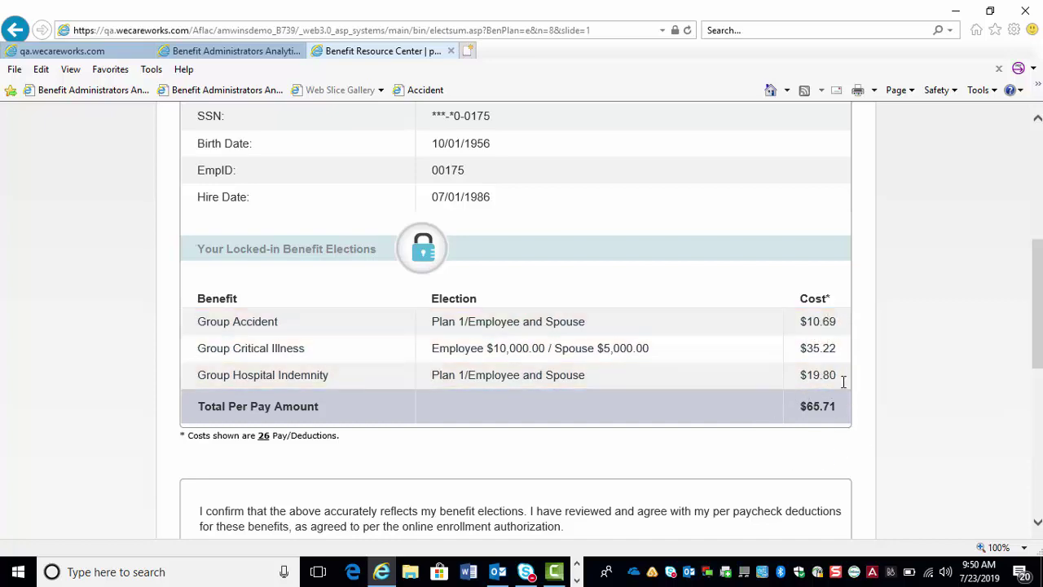
left_click_drag(1037, 303, 1037, 425)
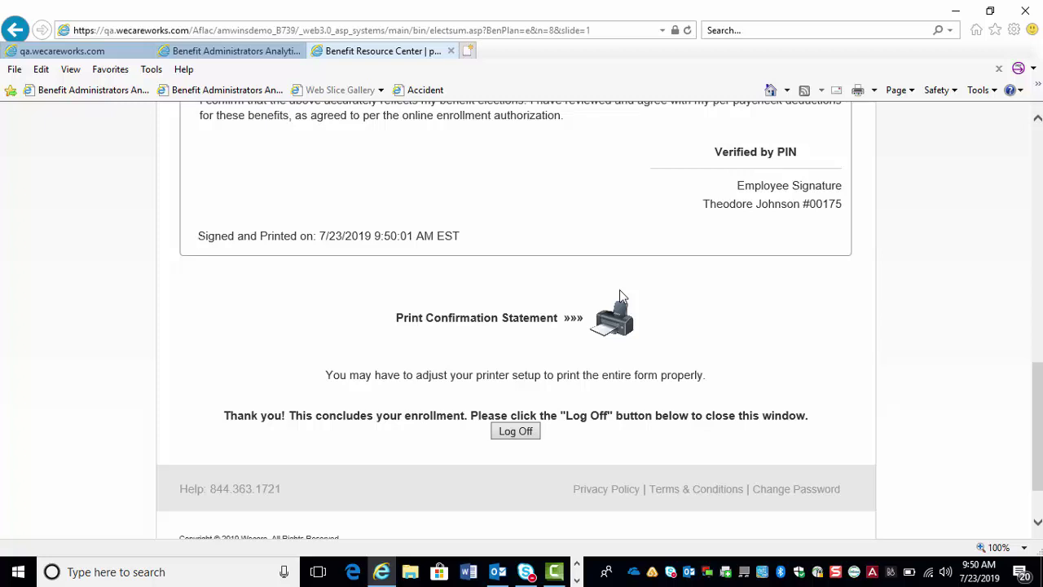
left_click_drag(1040, 392, 1038, 386)
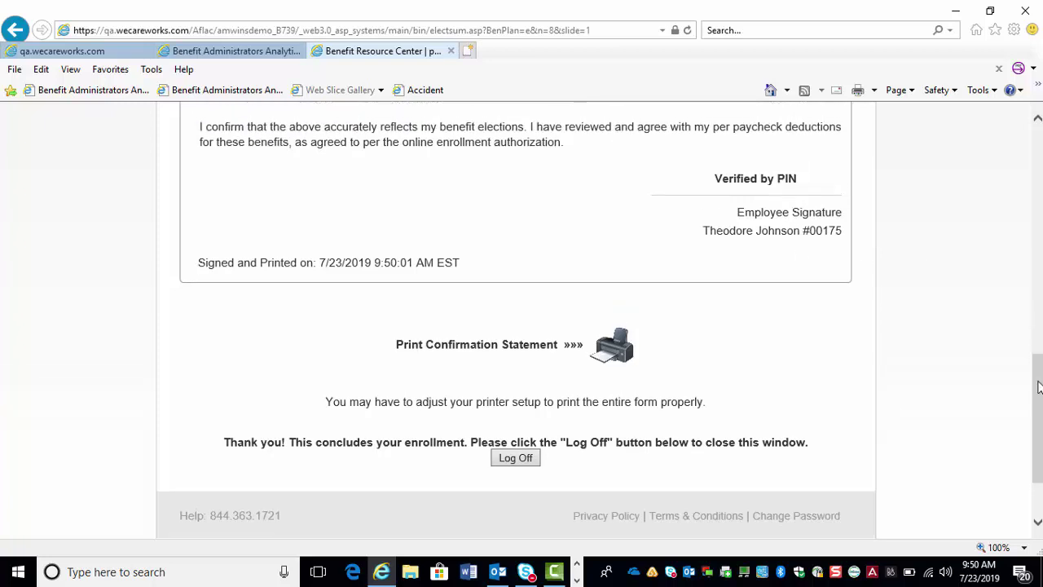
left_click(514, 461)
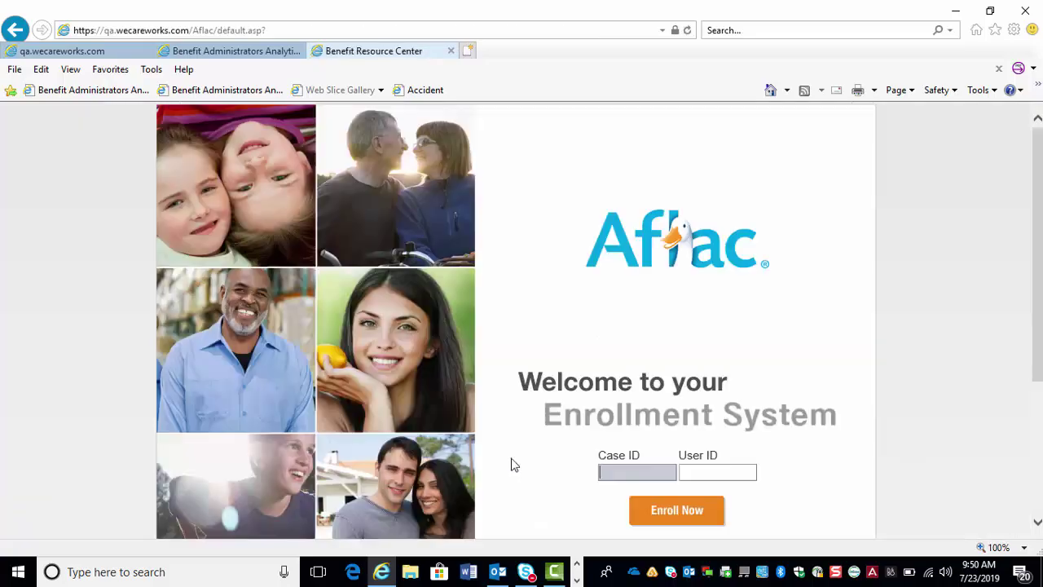